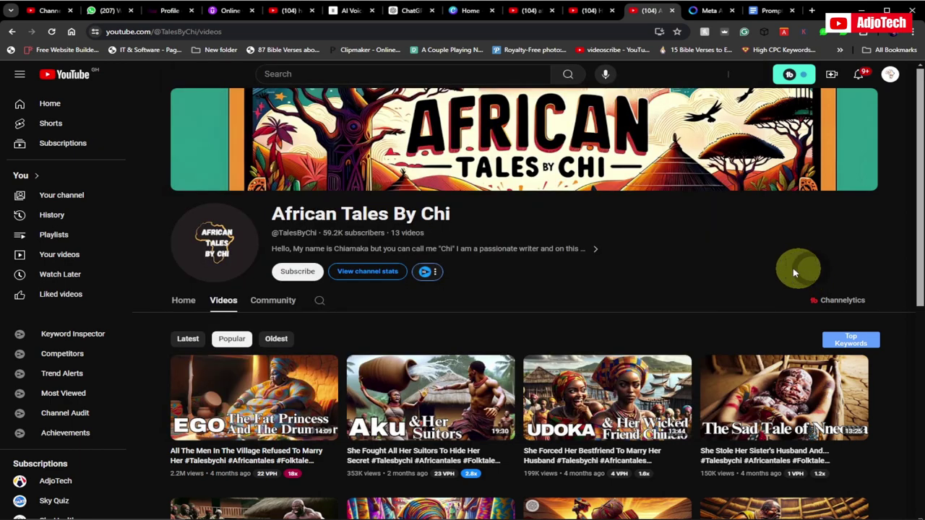
# Step: Browse the African Tales By Chi channel's 13 videos, then open the Hot African Tales channel
pyautogui.scroll(-2, 747, 275)
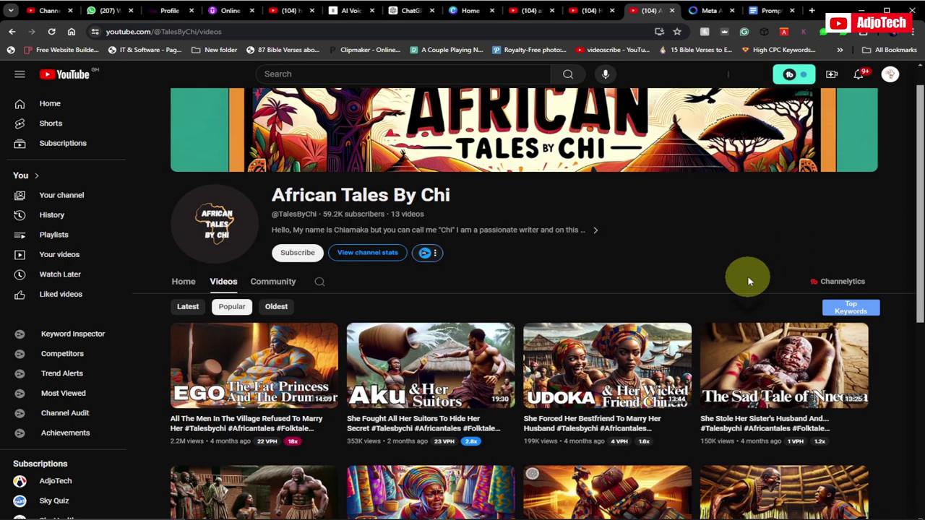
pyautogui.scroll(2, 748, 281)
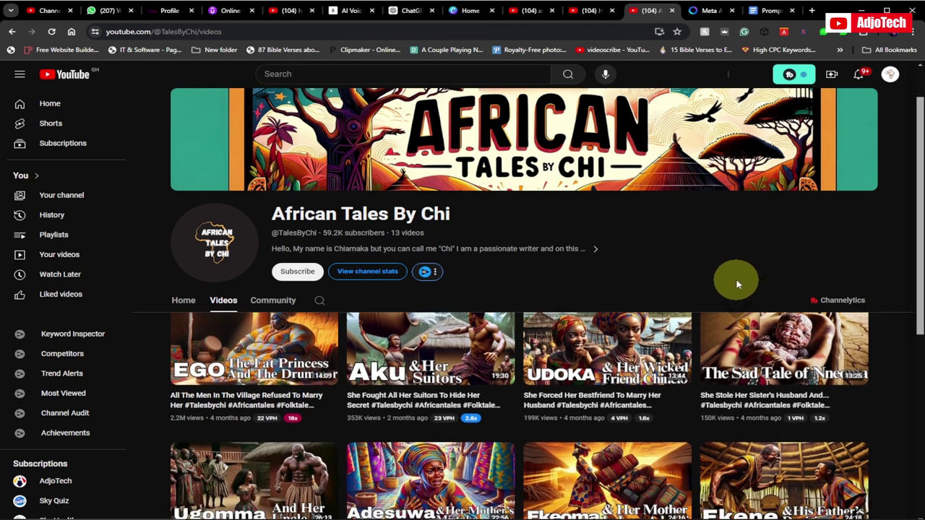
pyautogui.scroll(-2, 736, 282)
pyautogui.scroll(3, 652, 345)
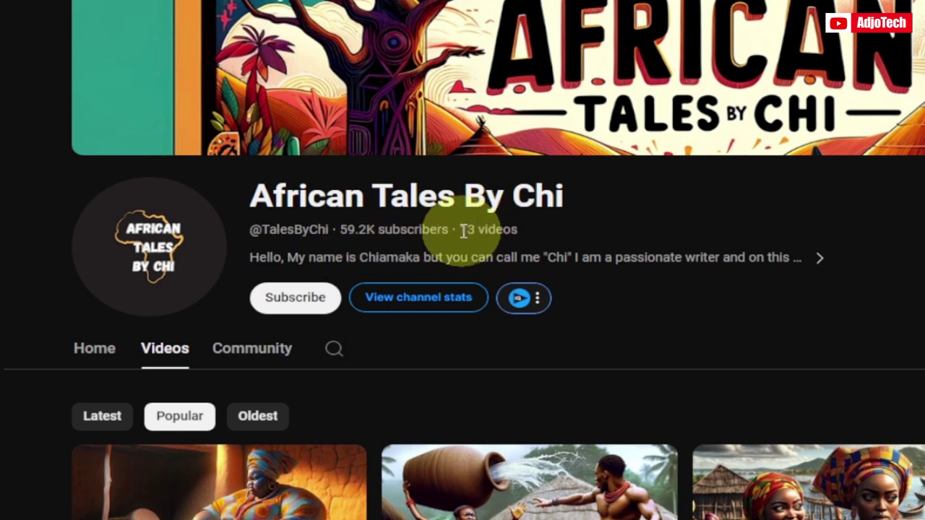
pyautogui.moveTo(463, 230); pyautogui.dragTo(477, 228)
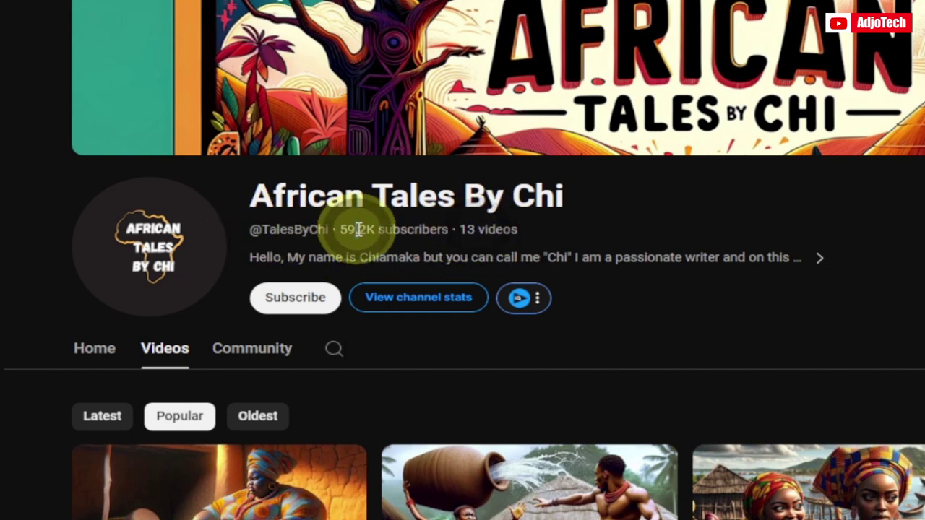
pyautogui.scroll(-1, 621, 448)
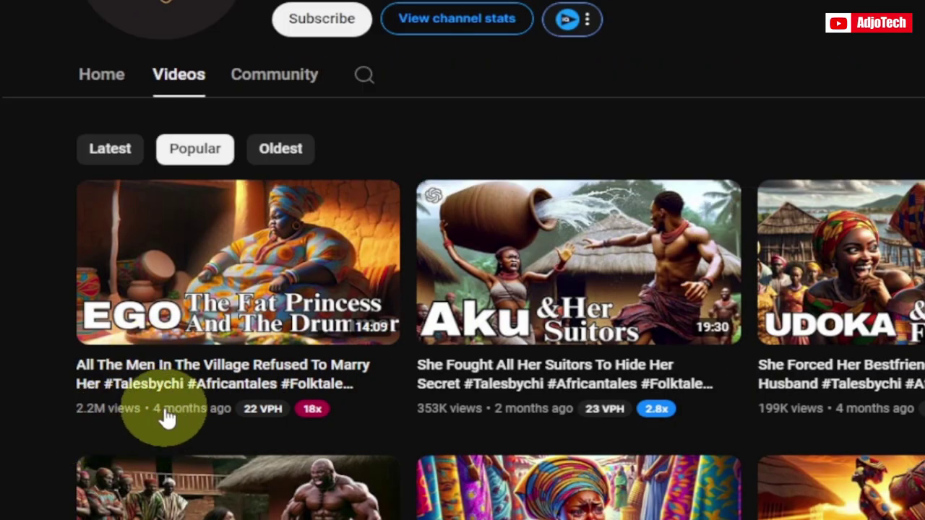
pyautogui.moveTo(99, 423)
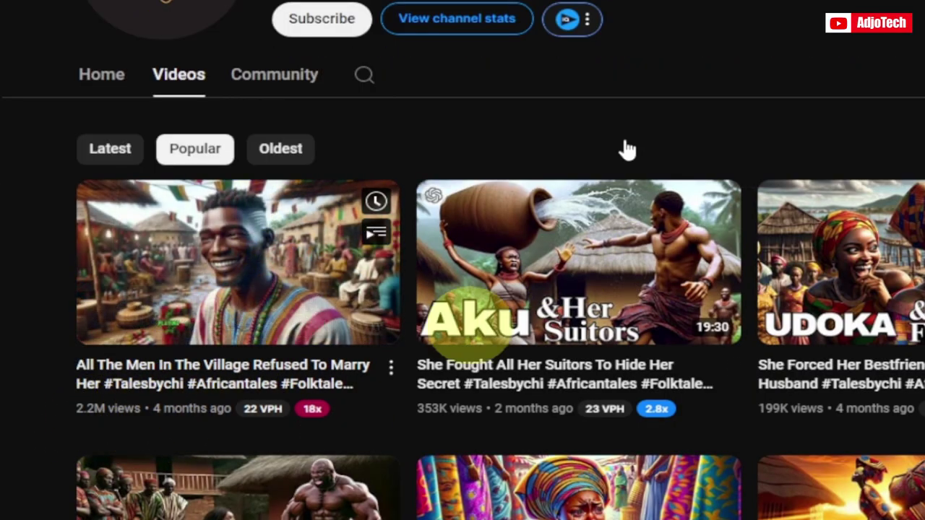
pyautogui.click(591, 10)
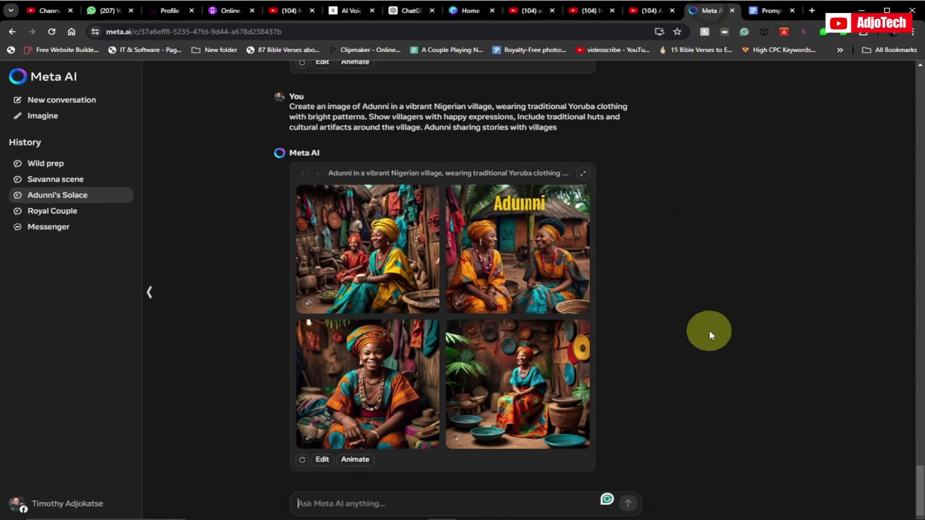
# Step: Scroll through the Meta AI trader and festival images, then switch to the blank ChatGPT chat
pyautogui.scroll(1, 709, 326)
pyautogui.scroll(10, 710, 320)
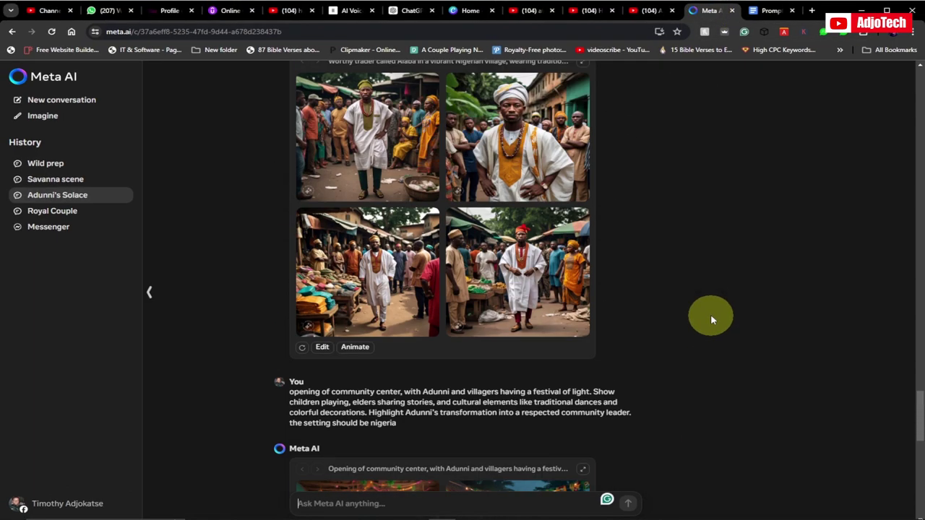
pyautogui.scroll(5, 711, 320)
pyautogui.scroll(-7, 711, 315)
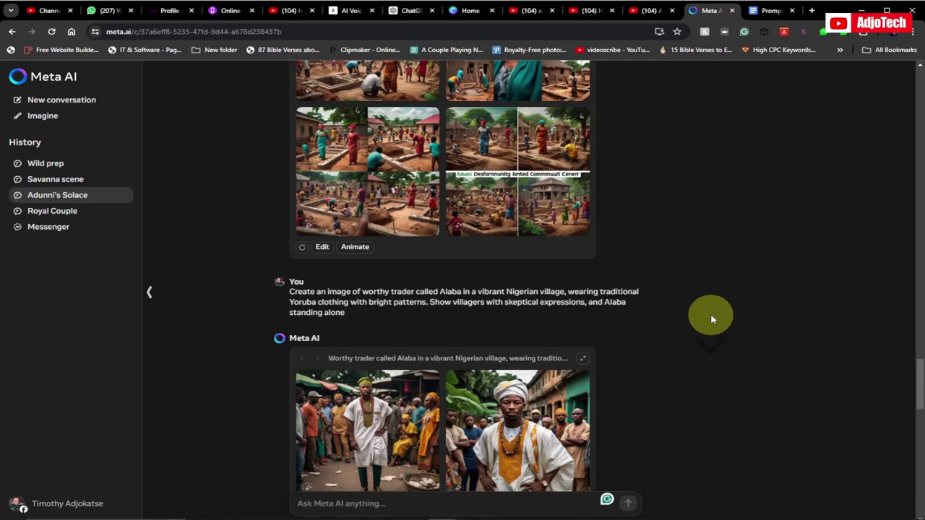
pyautogui.scroll(-3, 710, 314)
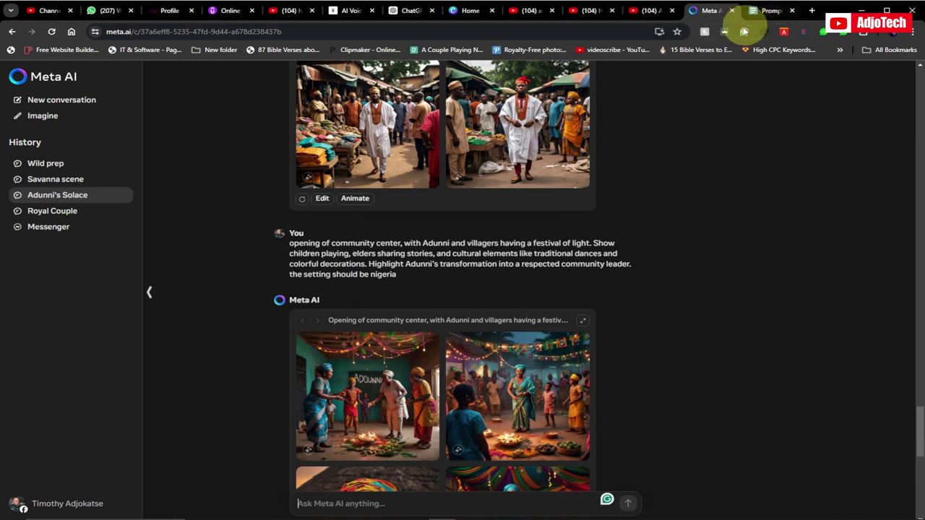
pyautogui.click(410, 11)
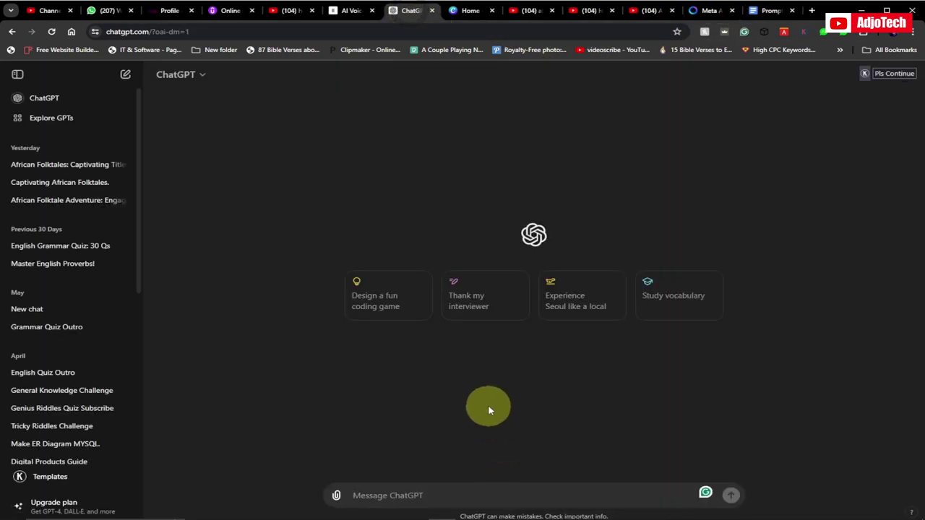
# Step: Go to the ElevenLabs page, then bring up the village story video in VLC
pyautogui.click(348, 11)
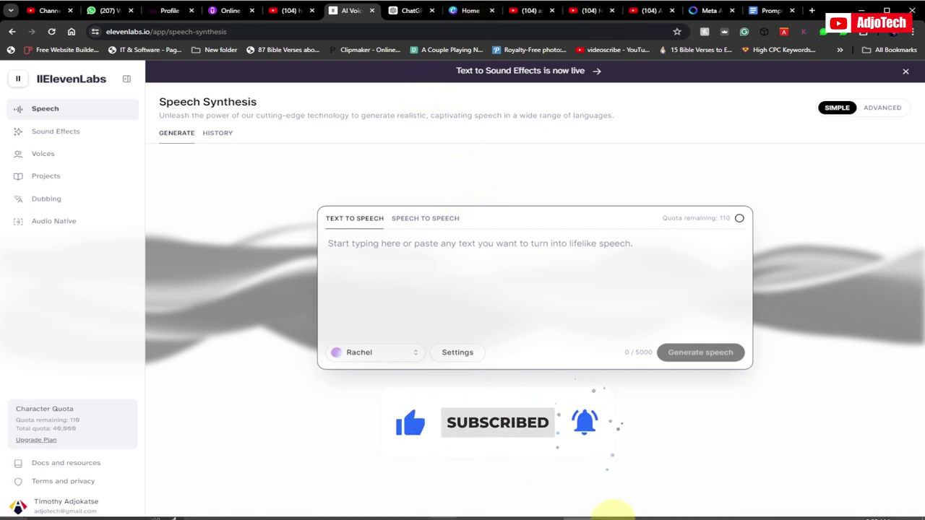
pyautogui.click(522, 514)
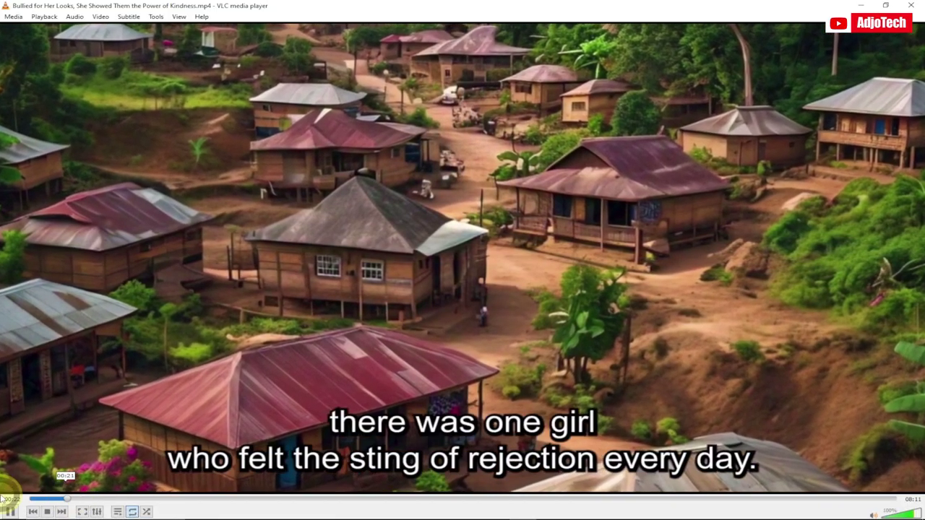
# Step: Restart the village story video and watch it full screen up to 00:32
pyautogui.click(31, 499)
pyautogui.doubleClick(116, 408)
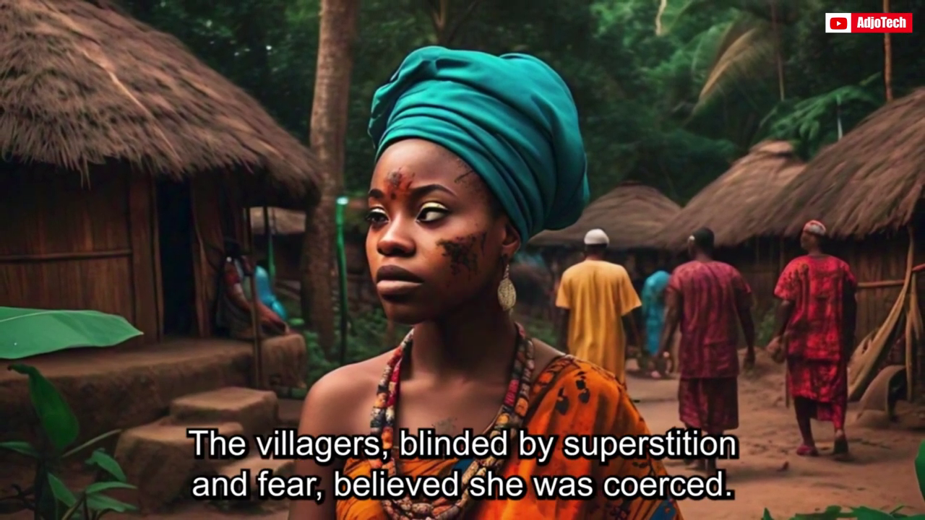
pyautogui.press('Escape')
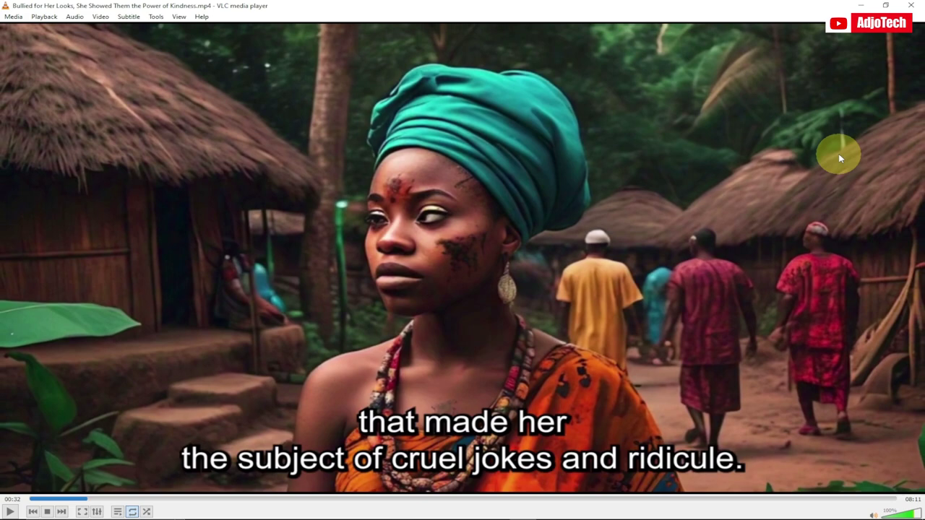
# Step: Minimize VLC, pass Premiere Pro, and return to the ChatGPT tab in Chrome
pyautogui.click(859, 7)
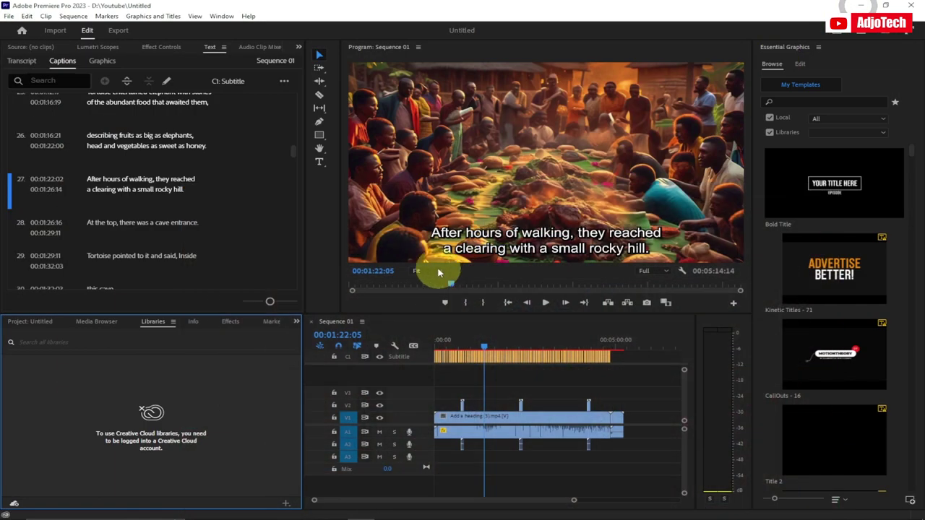
pyautogui.click(442, 510)
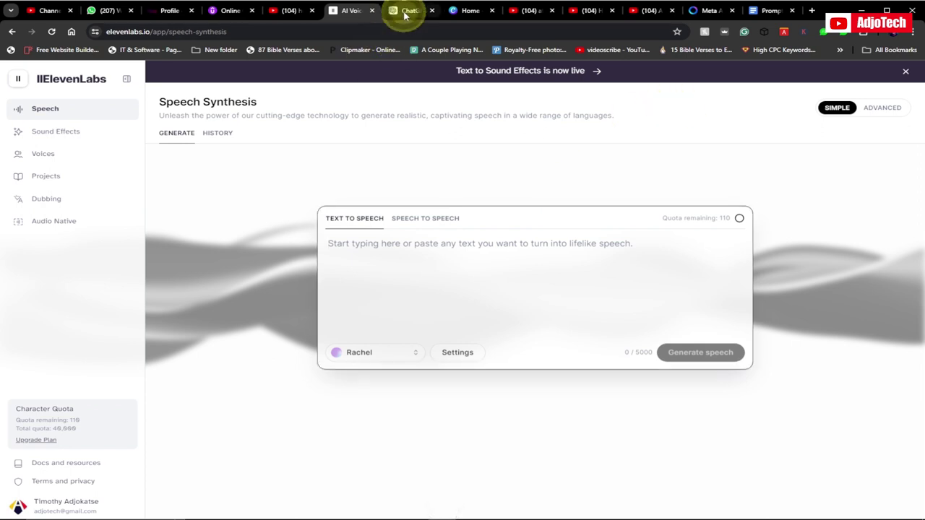
pyautogui.click(408, 11)
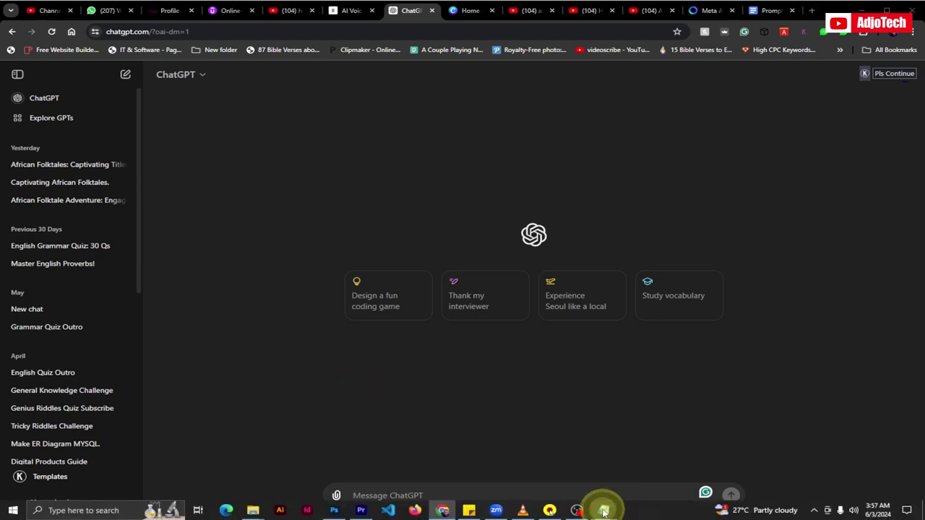
# Step: Copy the title-ideas prompt from Notepad into the ChatGPT message box
pyautogui.click(604, 511)
pyautogui.moveTo(183, 222); pyautogui.dragTo(95, 182)
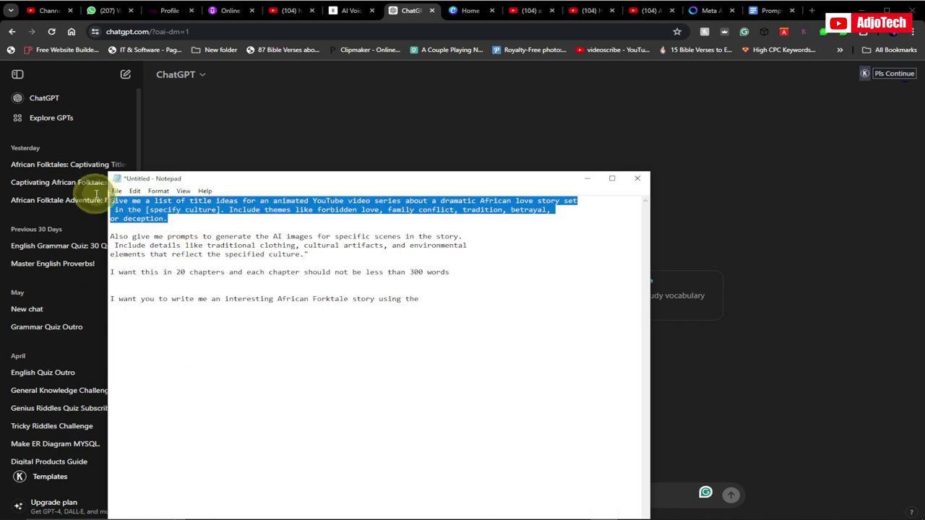
pyautogui.rightClick(153, 212)
pyautogui.click(177, 246)
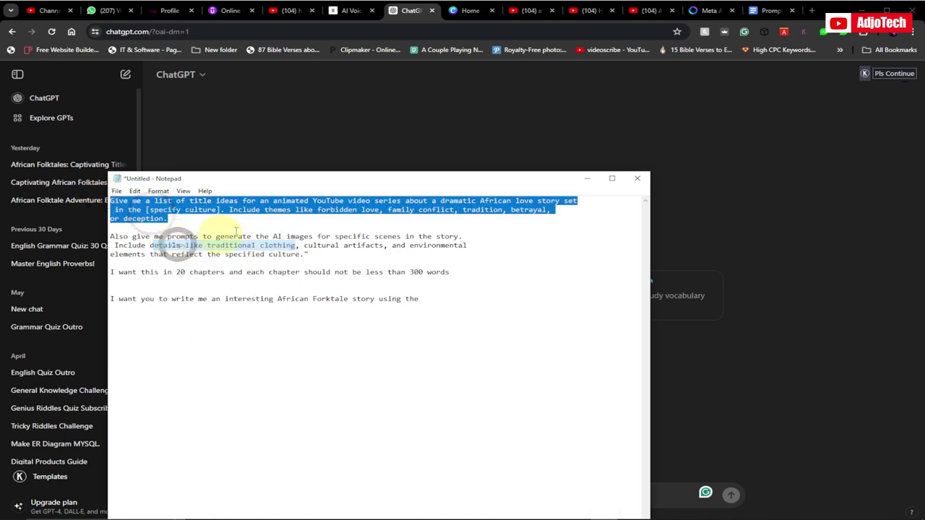
pyautogui.click(588, 179)
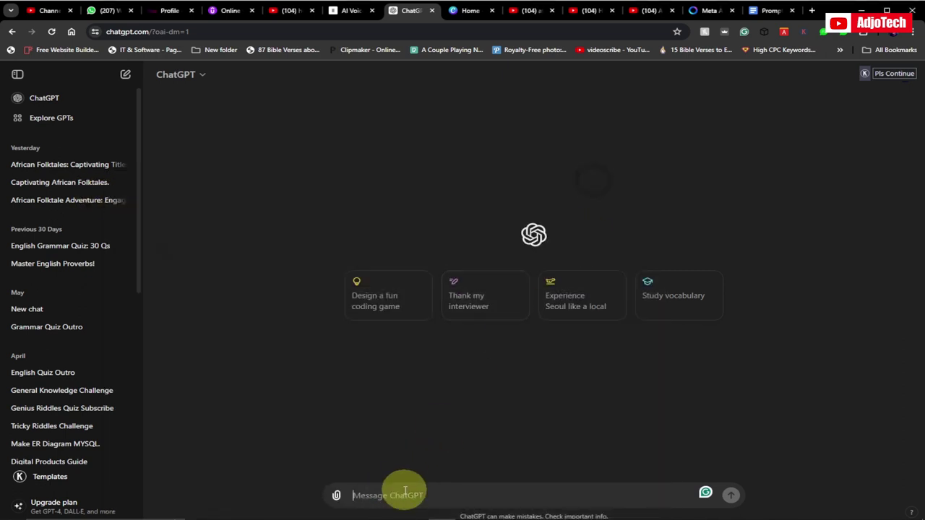
pyautogui.click(406, 488)
pyautogui.hotkey('ctrl', 'v')
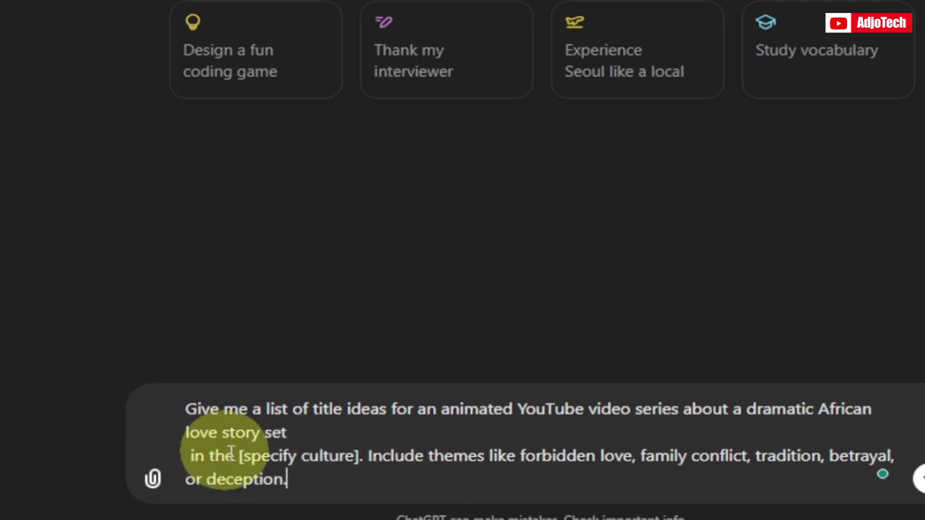
# Step: Replace [specify culture] with 'Zulu tribe of South Africa' and send the prompt
pyautogui.moveTo(239, 456); pyautogui.dragTo(359, 457)
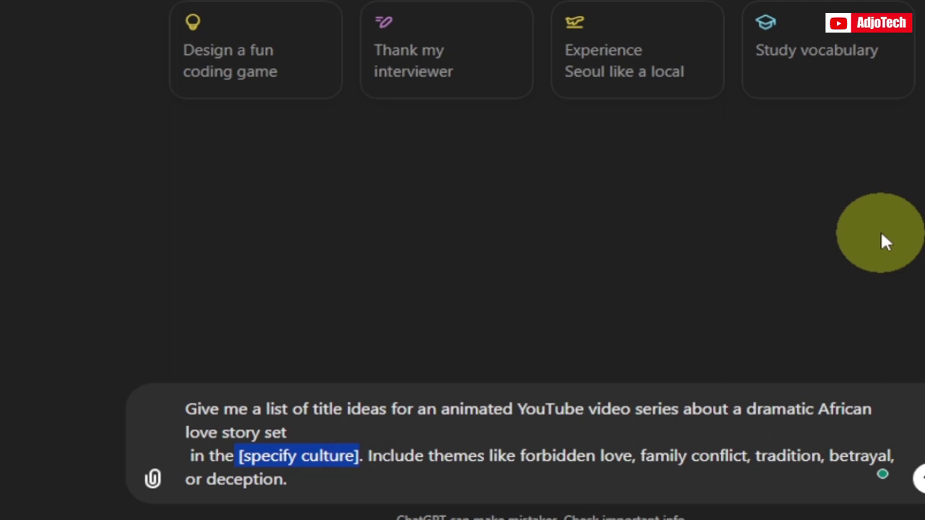
pyautogui.write('Z')
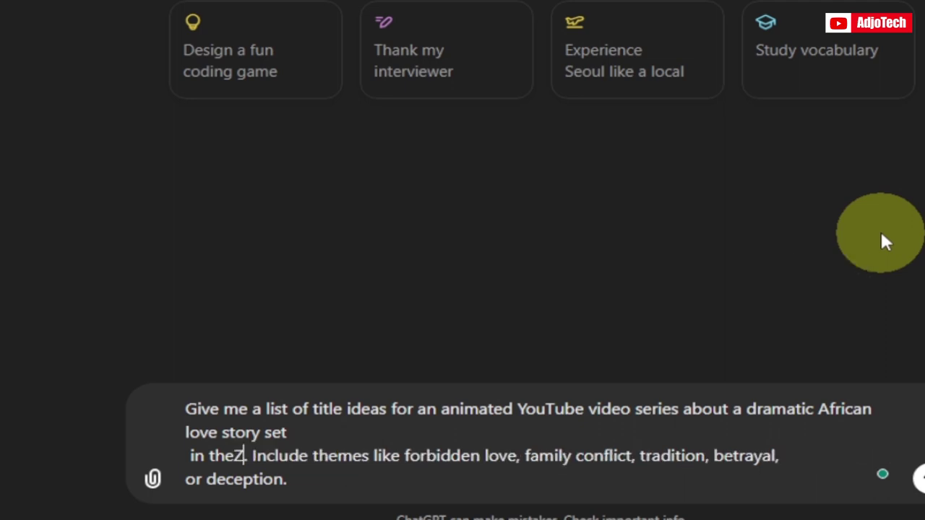
pyautogui.write('ulu trib')
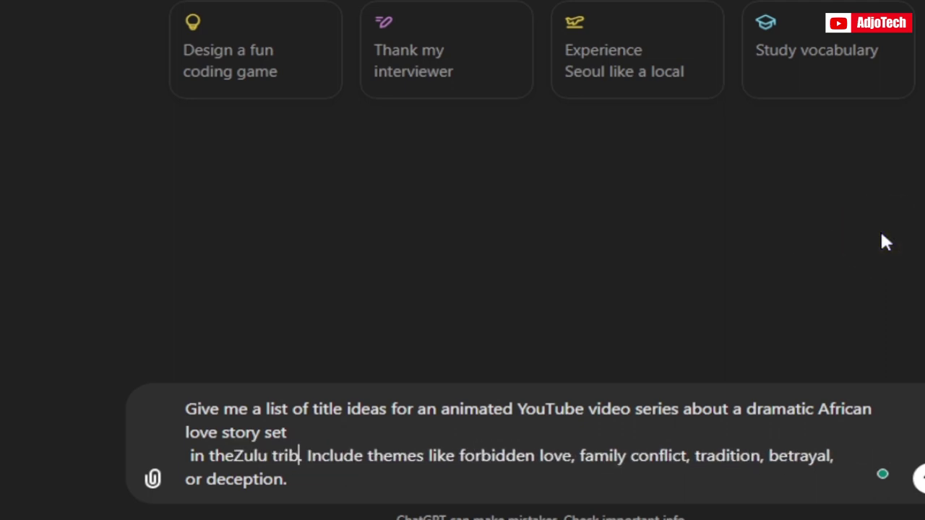
pyautogui.write('e of suoth')
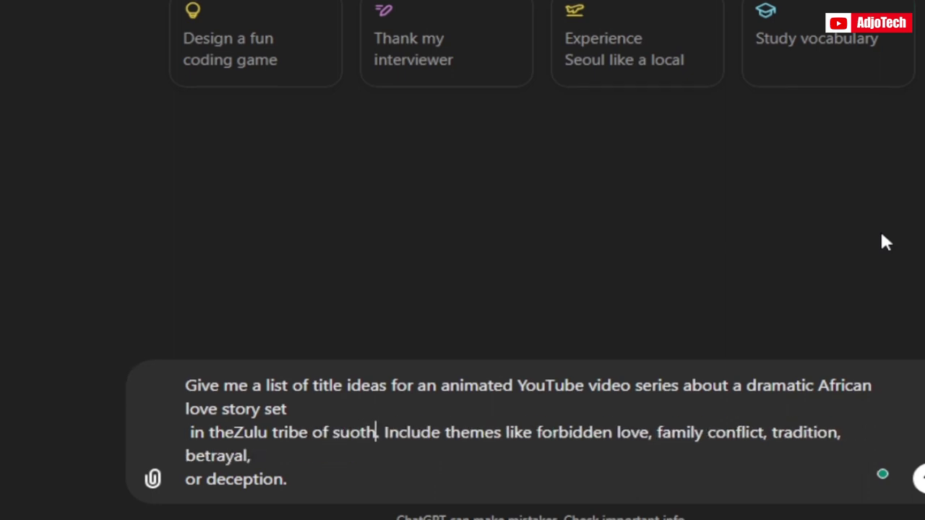
pyautogui.press('BackSpace')
pyautogui.press('BackSpace')
pyautogui.press('BackSpace')
pyautogui.press('BackSpace')
pyautogui.press('BackSpace')
pyautogui.write('South Africa')
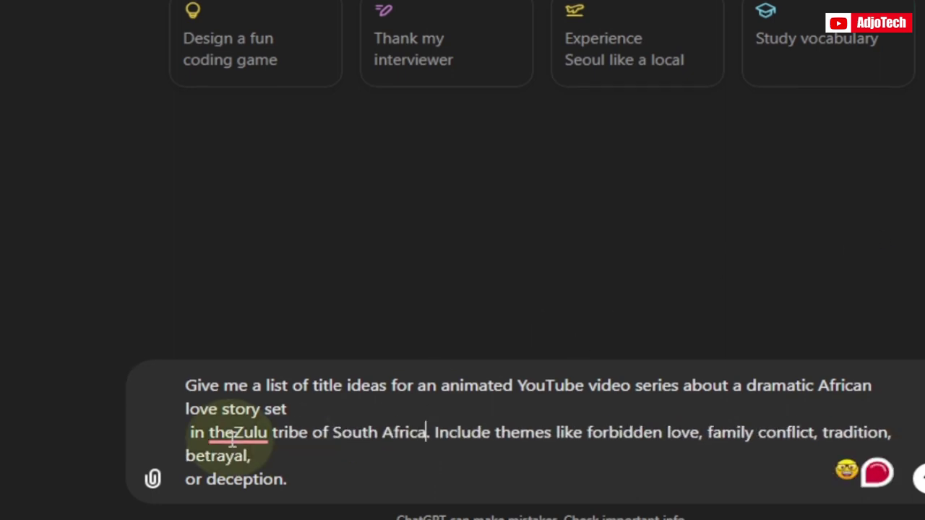
pyautogui.click(227, 433)
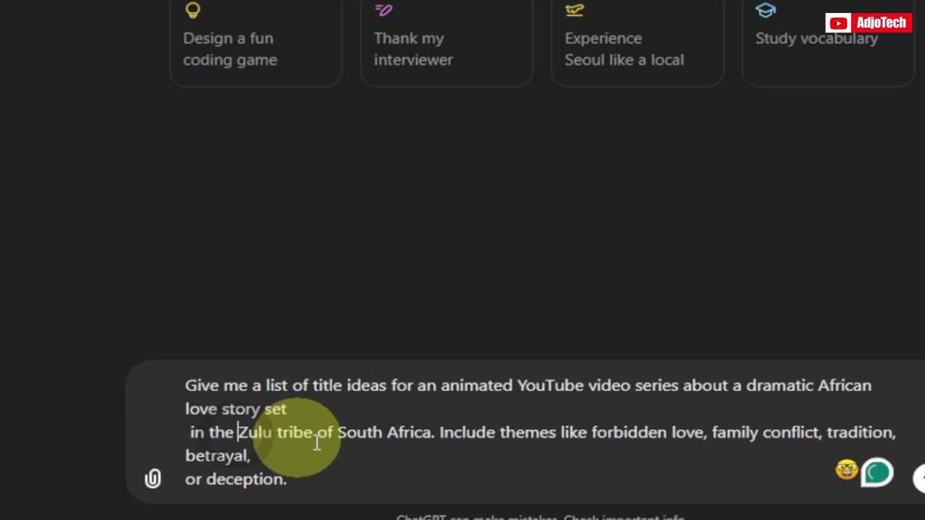
pyautogui.click(360, 461)
pyautogui.press('Return')
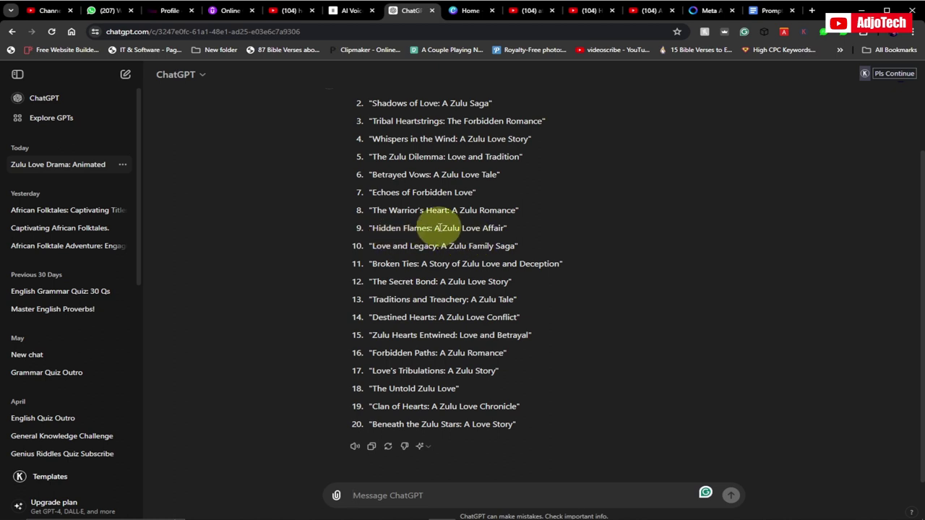
# Step: Scroll through the 20 generated titles, from 'Heartbeats of Zulu' to 'Beneath the Zulu Stars'
pyautogui.scroll(3, 458, 231)
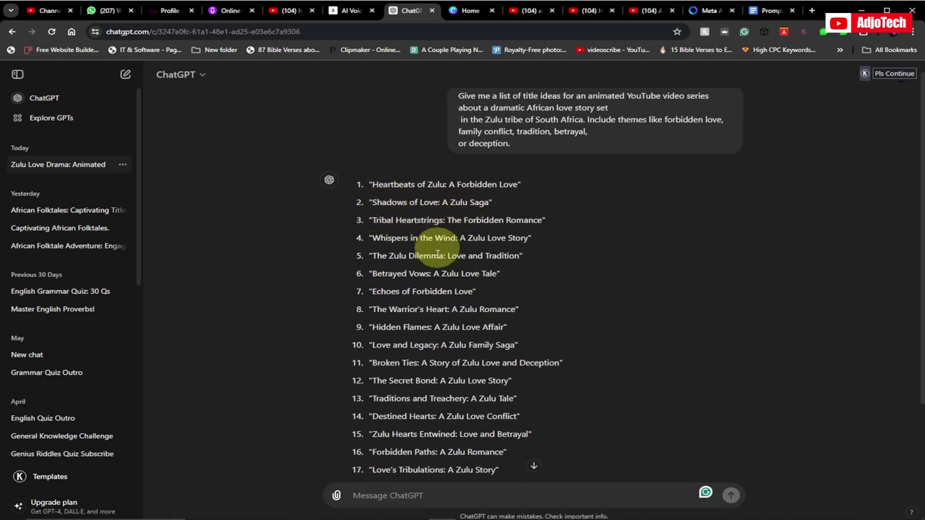
pyautogui.scroll(-3, 453, 327)
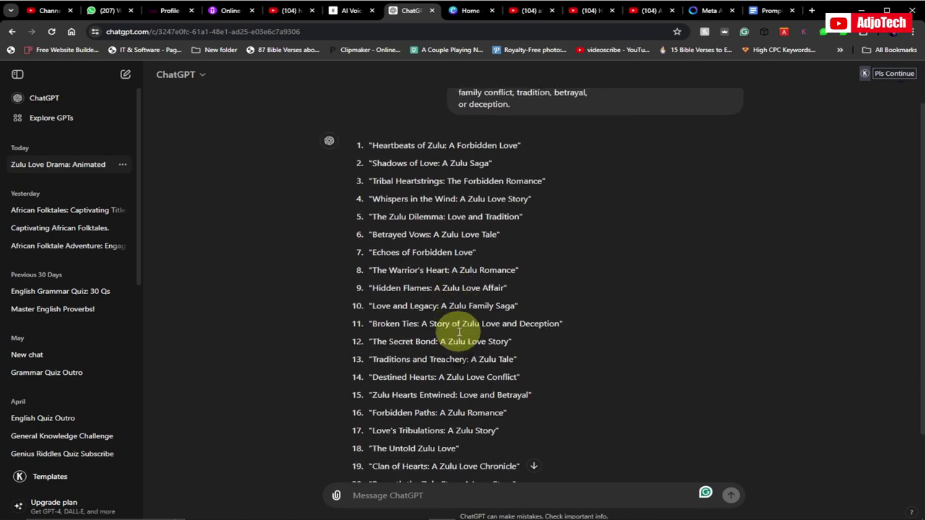
pyautogui.scroll(3, 450, 305)
pyautogui.scroll(-3, 466, 325)
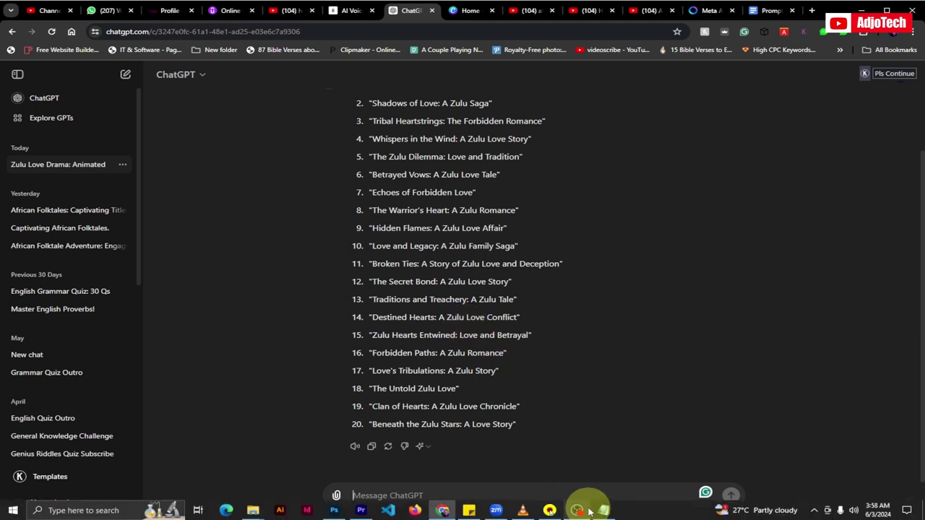
# Step: Paste the story-request line from the Notepad notes into the message
pyautogui.click(606, 511)
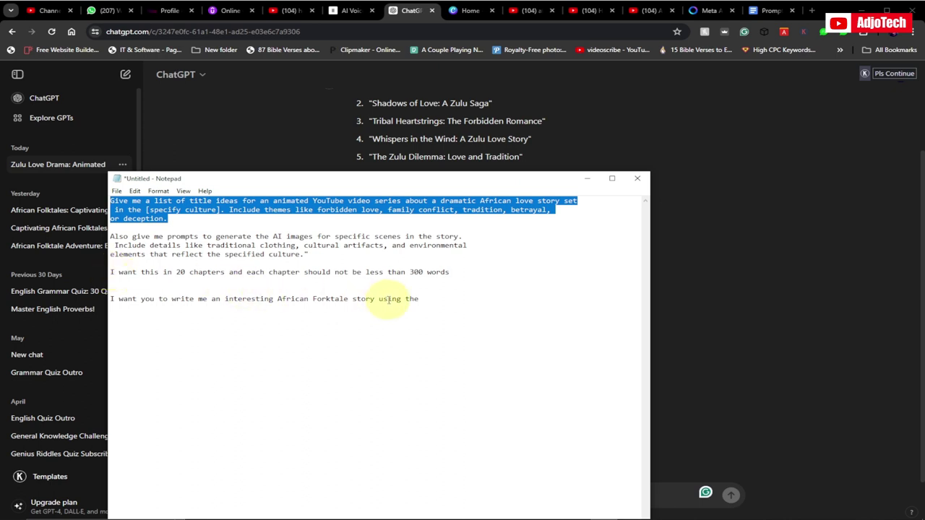
pyautogui.moveTo(435, 308); pyautogui.dragTo(128, 298)
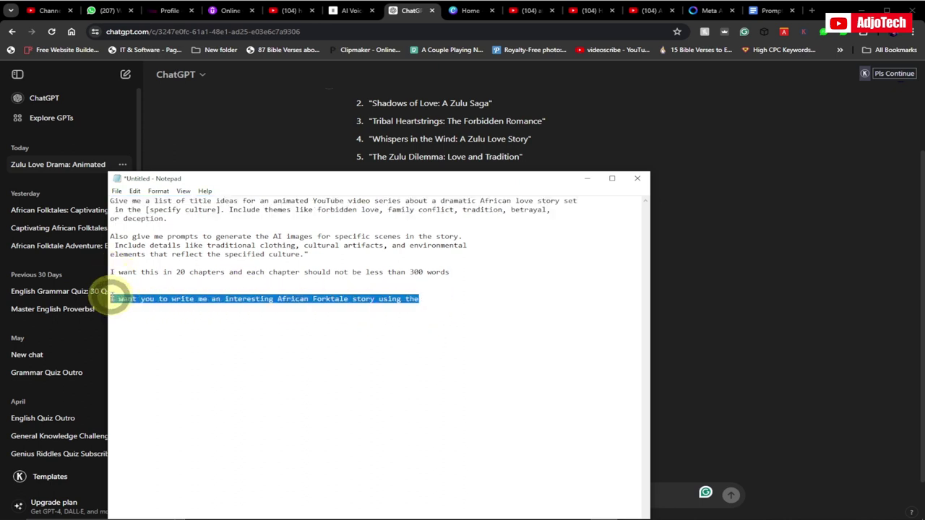
pyautogui.click(584, 179)
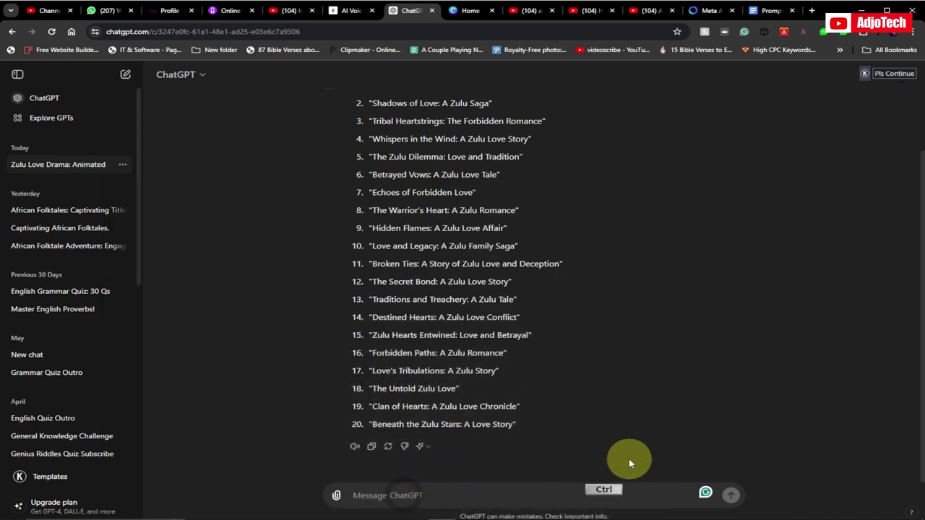
pyautogui.hotkey('ctrl', 'v')
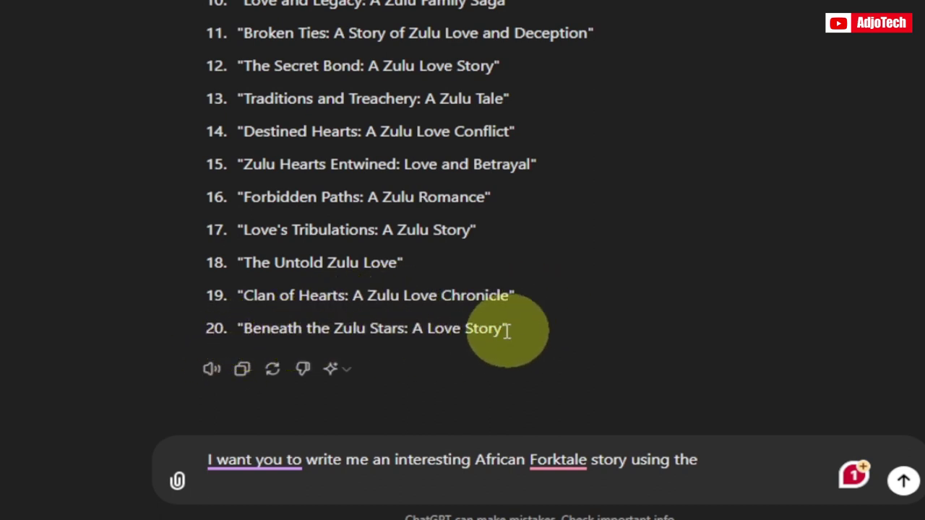
# Step: Add title "Beneath the Zulu Stars: A Love Story" in quotes to the message
pyautogui.moveTo(501, 328); pyautogui.dragTo(245, 325)
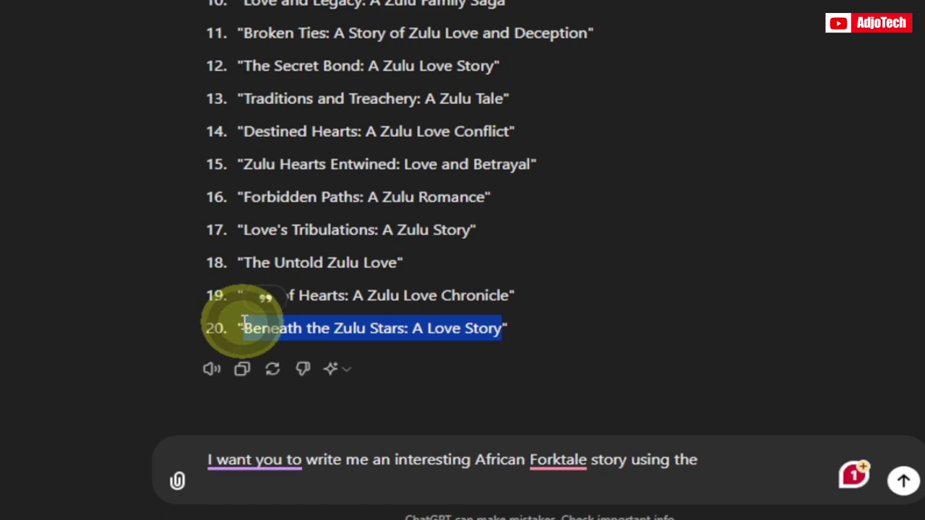
pyautogui.hotkey('ctrl', 'c')
pyautogui.click(713, 458)
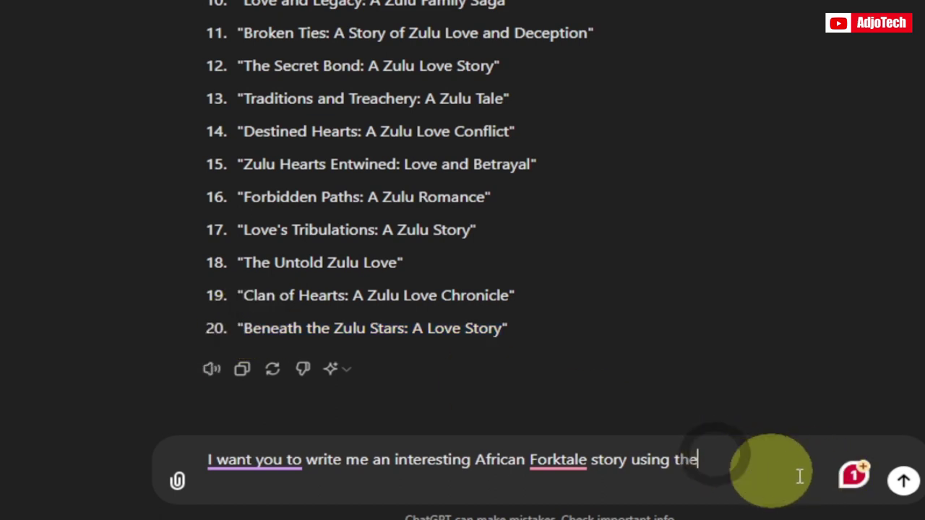
pyautogui.write('title "')
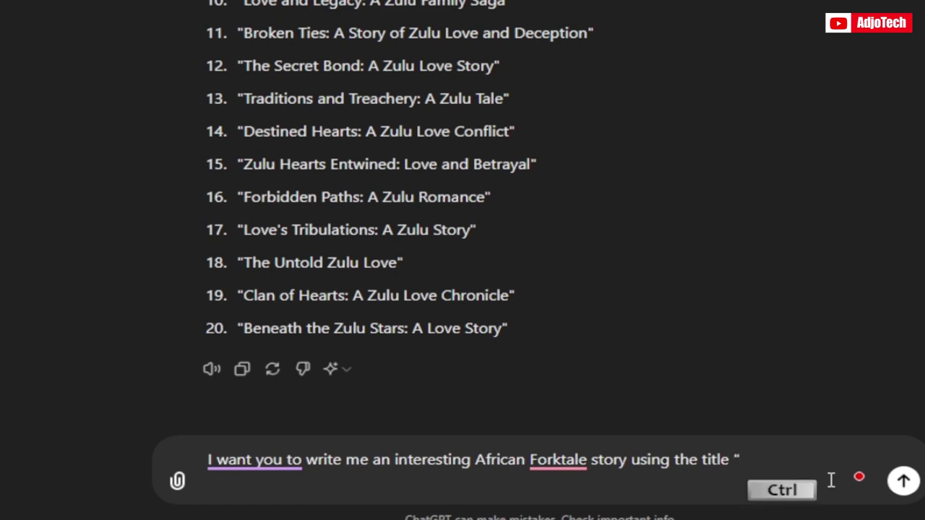
pyautogui.hotkey('ctrl', 'v')
pyautogui.write('"')
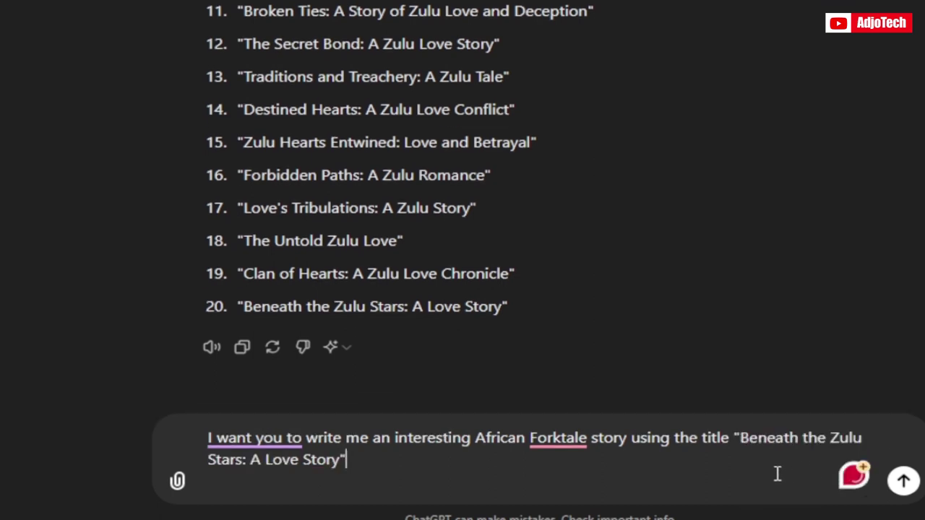
pyautogui.click(692, 466)
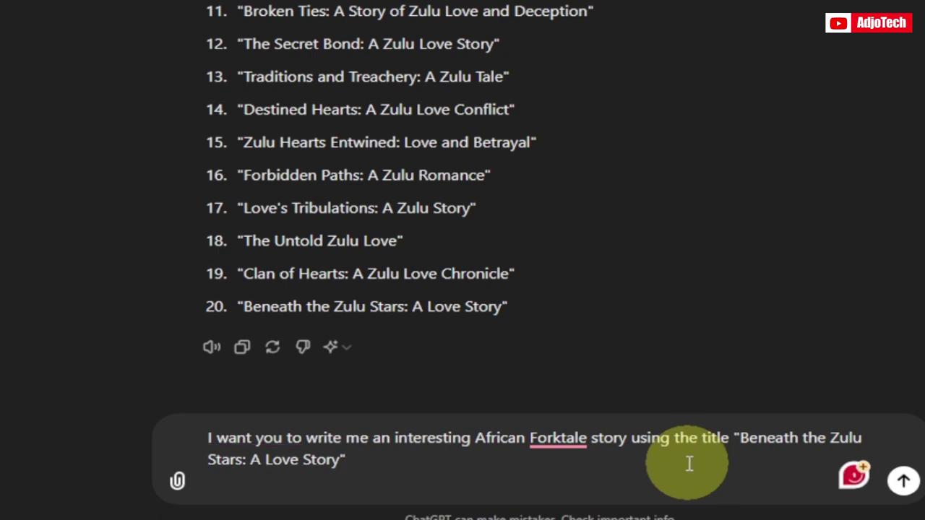
# Step: Append the chapter-count line from Notepad to the message
pyautogui.moveTo(576, 503)
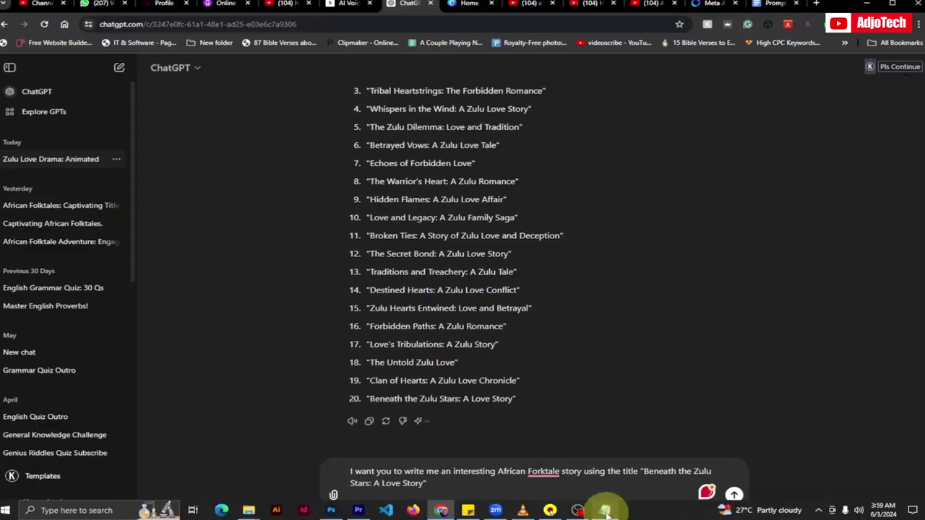
pyautogui.click(606, 510)
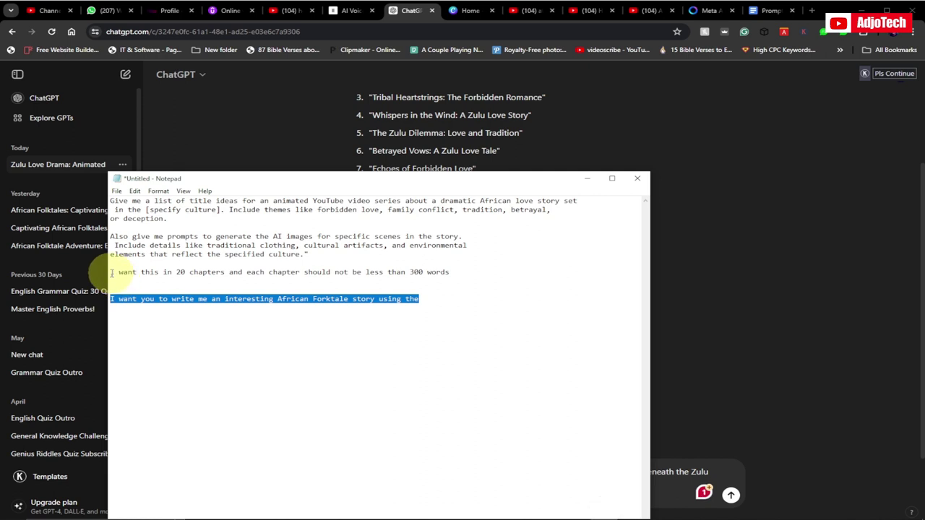
pyautogui.moveTo(112, 273); pyautogui.dragTo(486, 280)
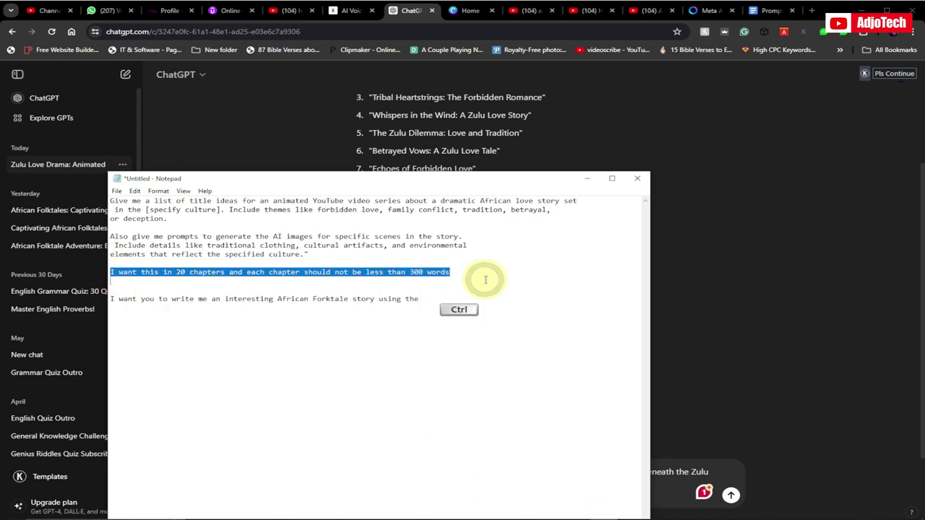
pyautogui.click(587, 179)
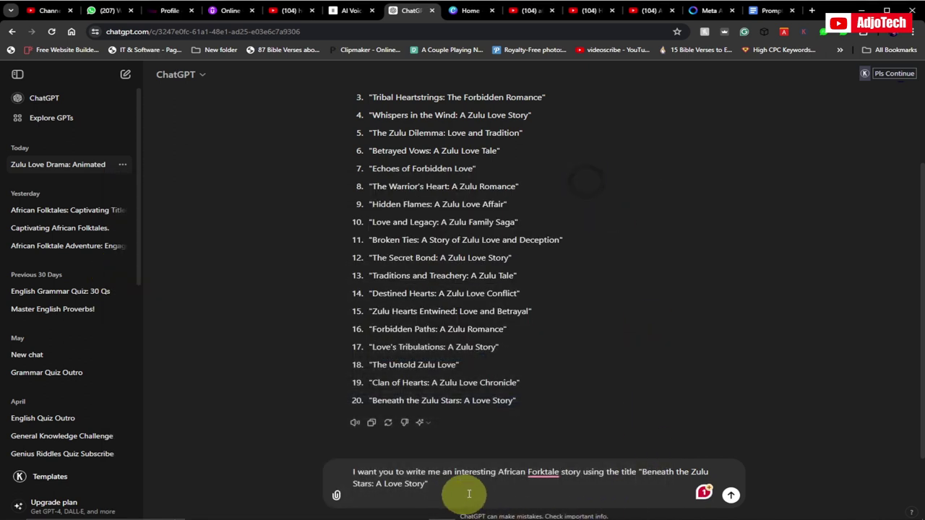
pyautogui.hotkey('ctrl', 'v')
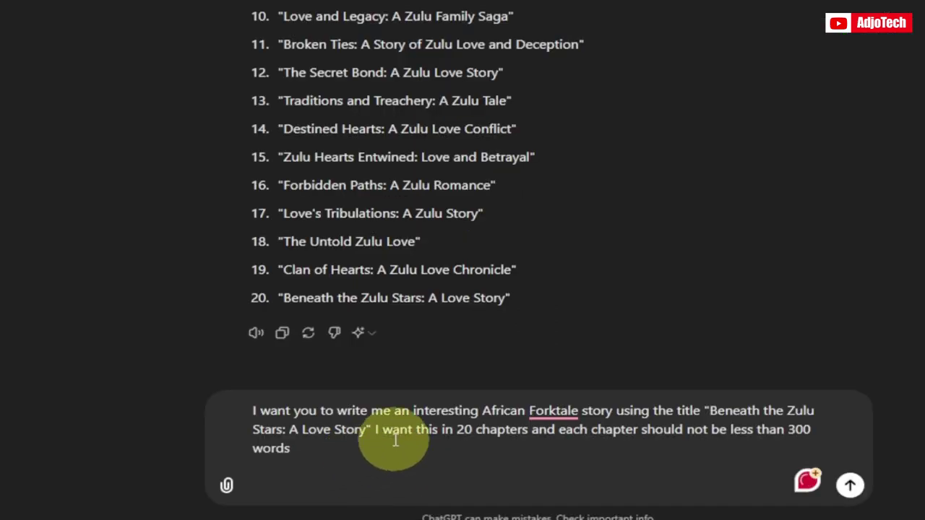
# Step: Change the chapter count from 20 to 5, keeping 300 words per chapter
pyautogui.click(471, 429)
pyautogui.press('BackSpace')
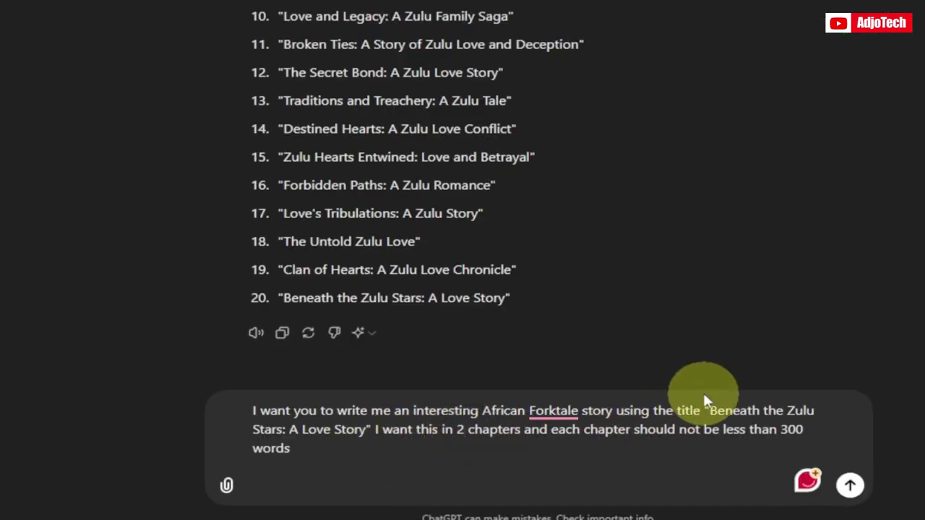
pyautogui.press('BackSpace')
pyautogui.write('5')
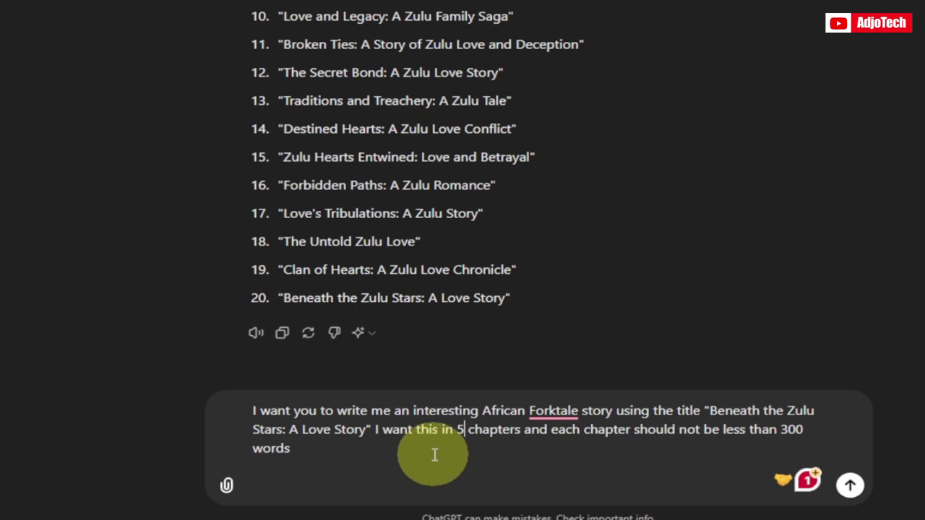
pyautogui.click(297, 451)
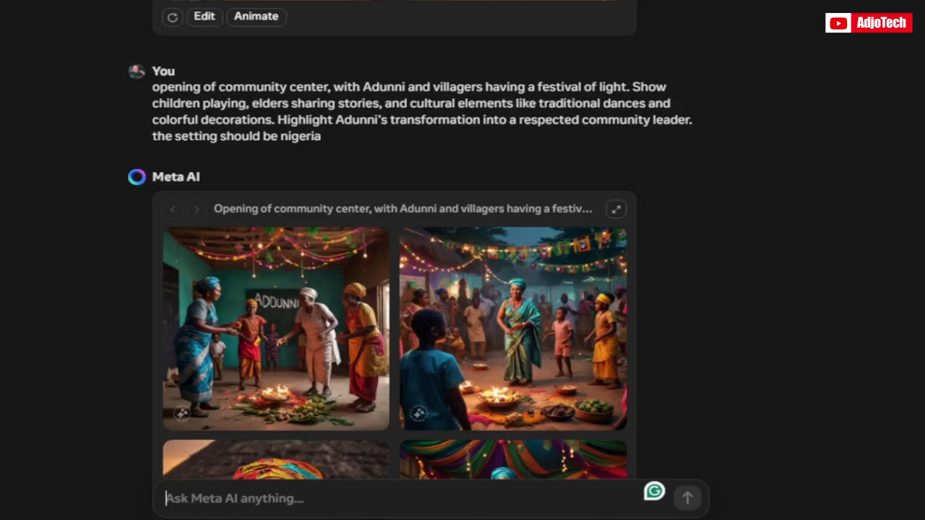
pyautogui.scroll(-5, 718, 200)
pyautogui.scroll(-15, 720, 198)
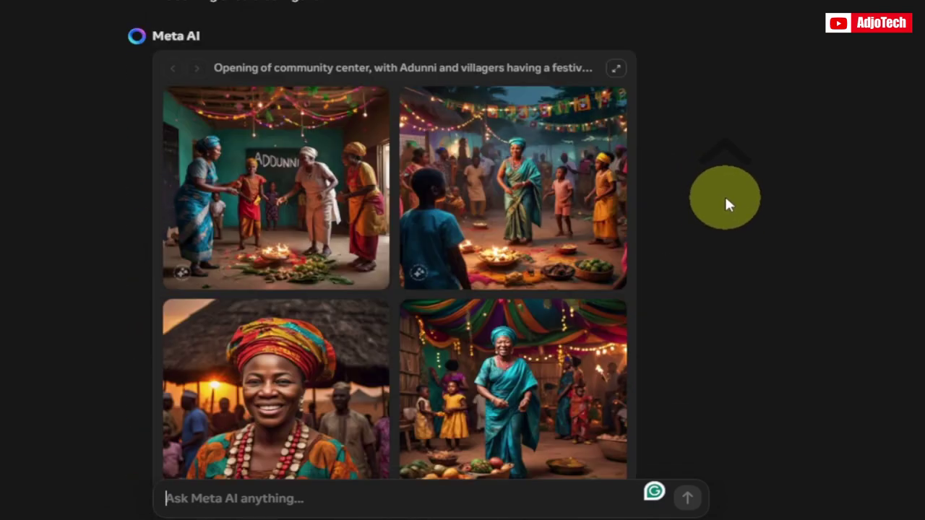
pyautogui.scroll(-5, 726, 191)
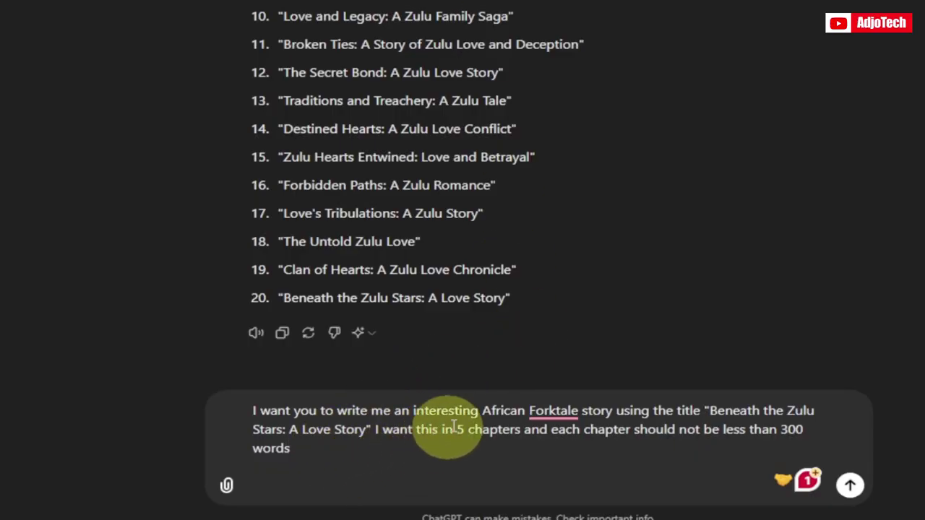
# Step: Append the 'Also give me prompts…' image-prompt paragraph and send the full story request
pyautogui.moveTo(683, 513)
pyautogui.click(650, 513)
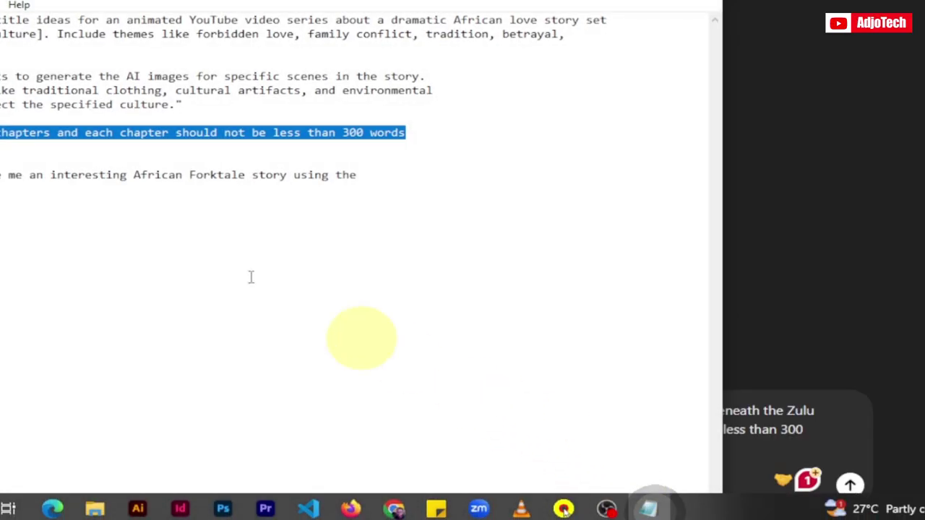
pyautogui.click(24, 205)
pyautogui.click(112, 237)
pyautogui.moveTo(112, 237); pyautogui.dragTo(359, 253)
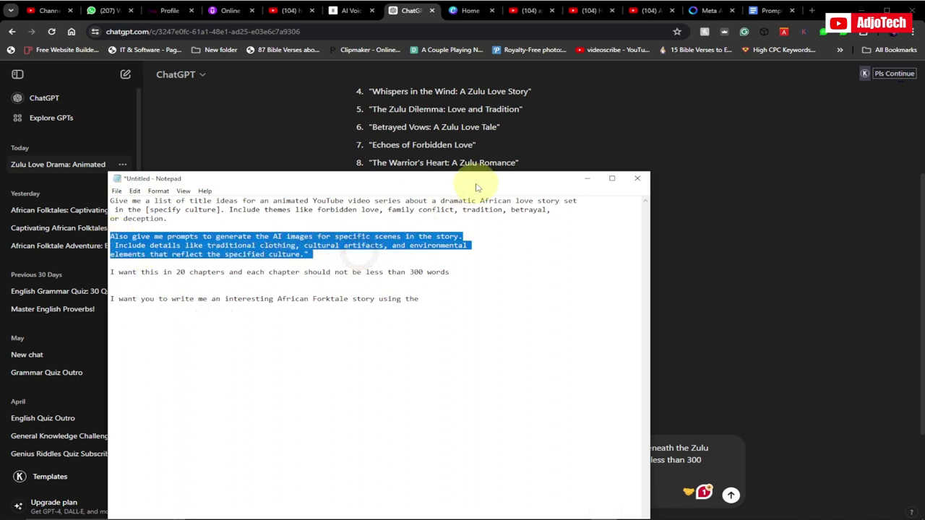
pyautogui.click(588, 178)
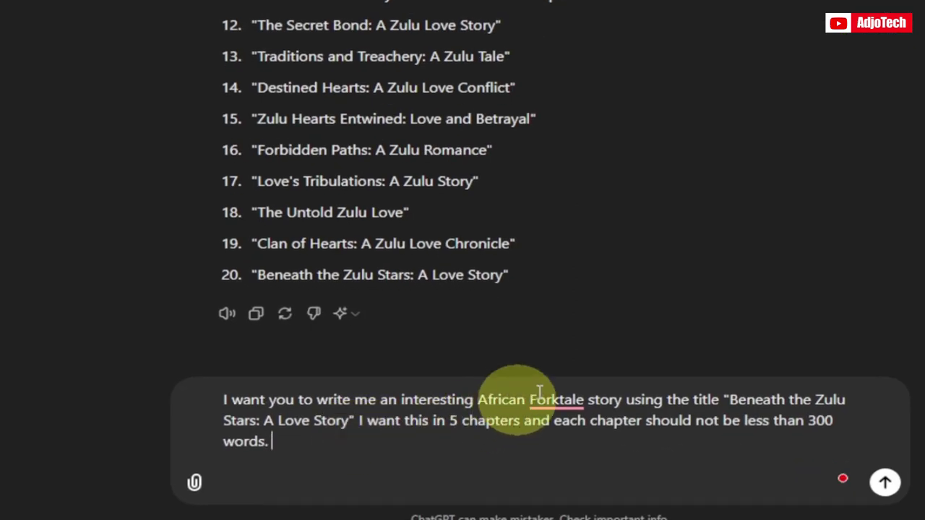
pyautogui.hotkey('ctrl', 'v')
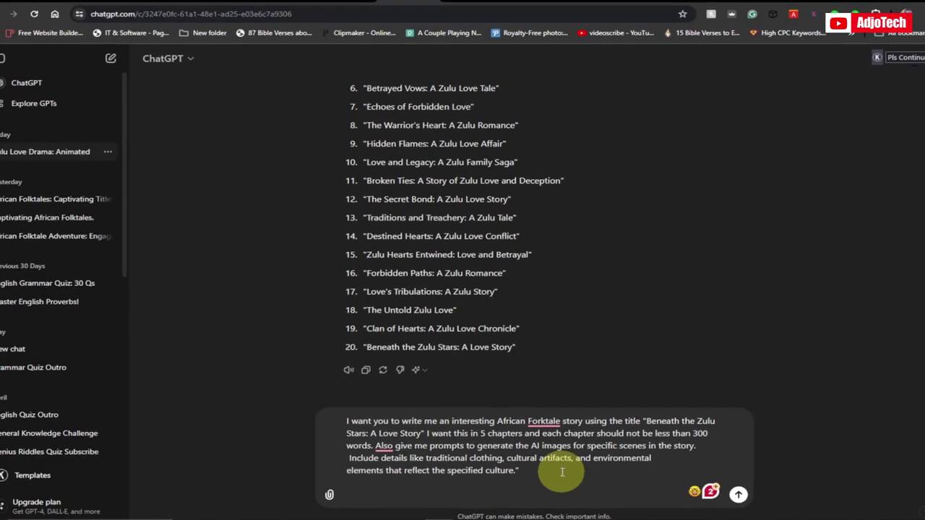
pyautogui.press('Return')
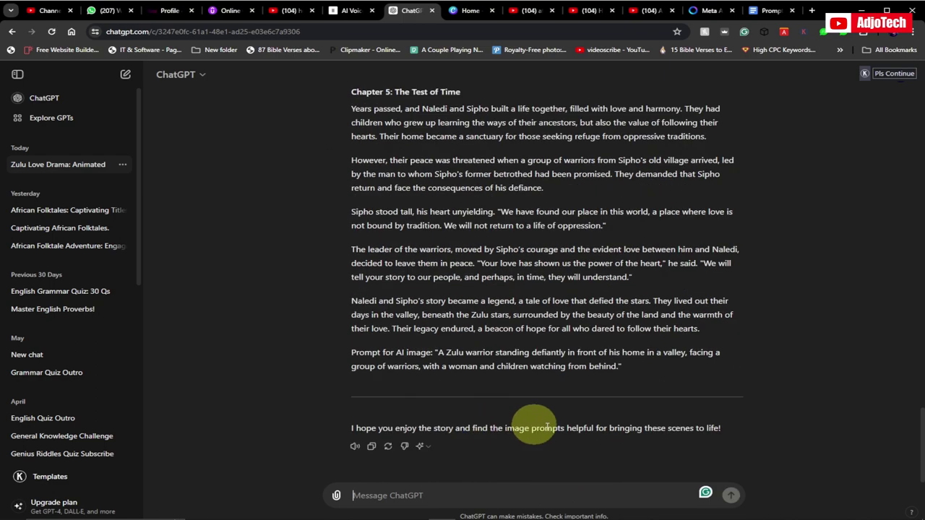
# Step: Scroll through the generated five-chapter story and its AI image prompts
pyautogui.scroll(5, 600, 456)
pyautogui.scroll(15, 586, 423)
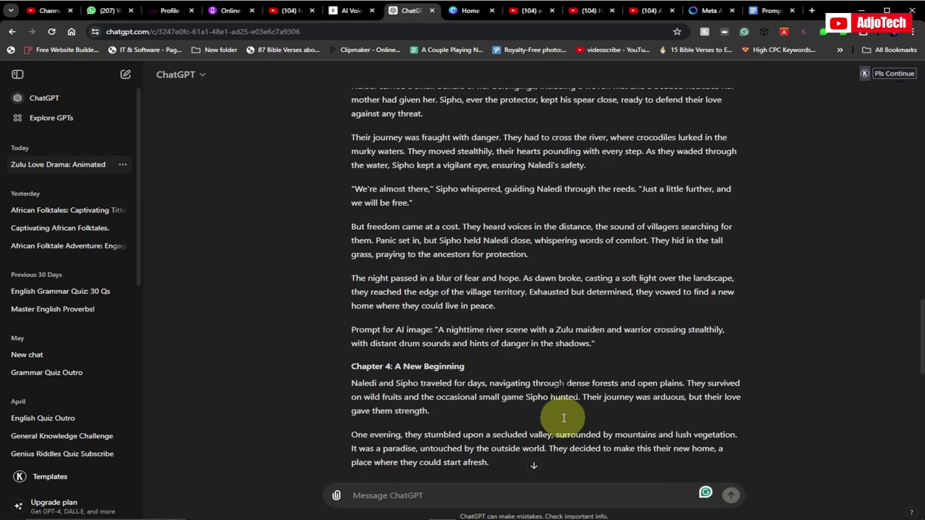
pyautogui.scroll(7, 471, 373)
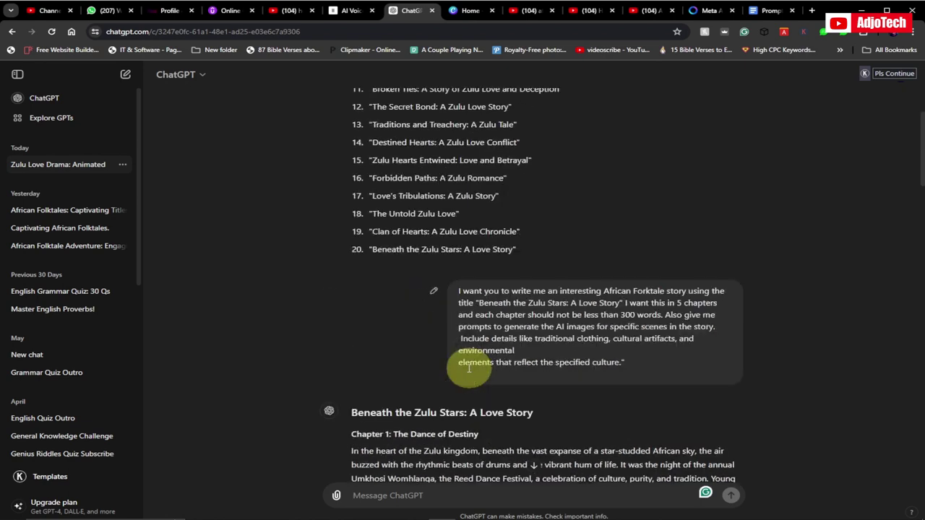
pyautogui.scroll(-7, 347, 372)
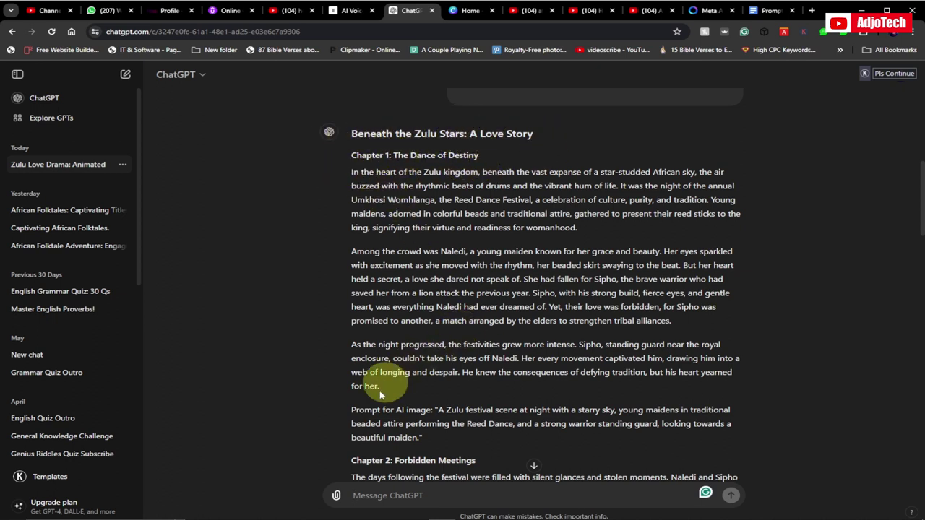
pyautogui.scroll(-2, 398, 386)
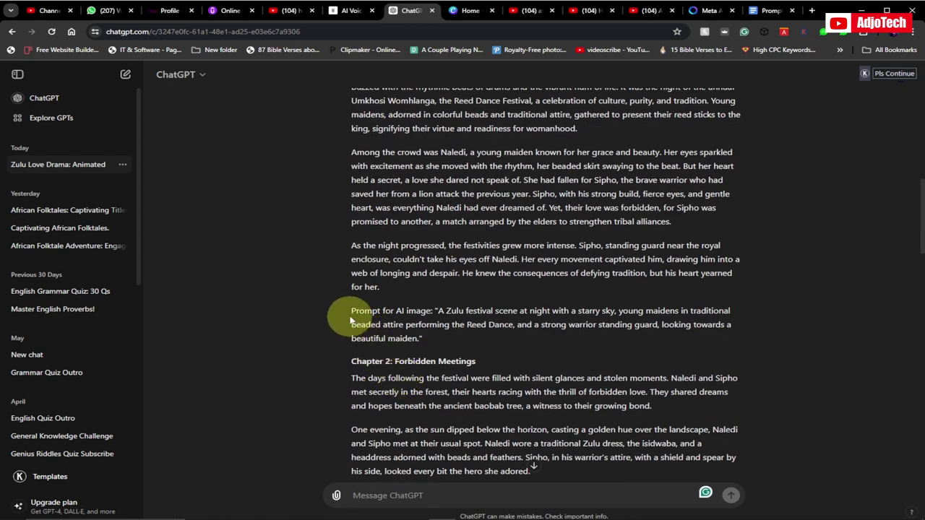
pyautogui.moveTo(415, 326); pyautogui.dragTo(458, 343)
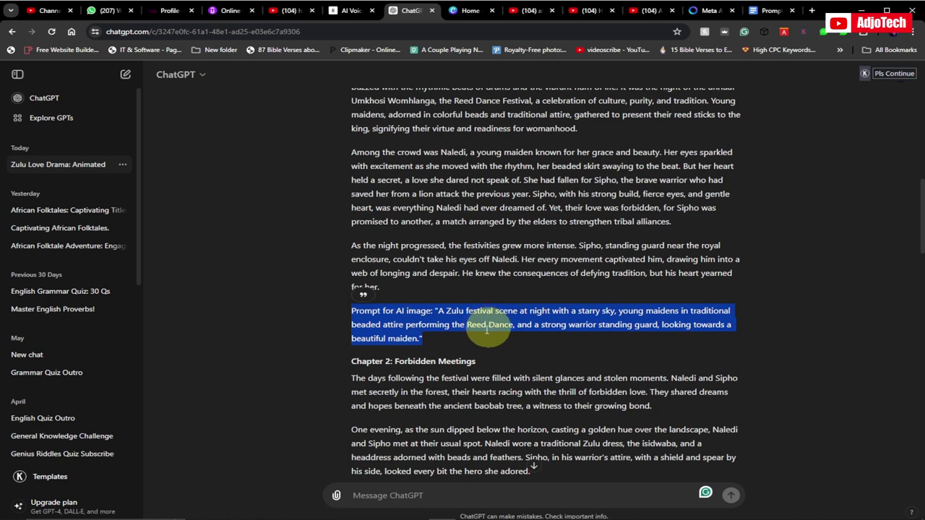
pyautogui.scroll(-1, 487, 329)
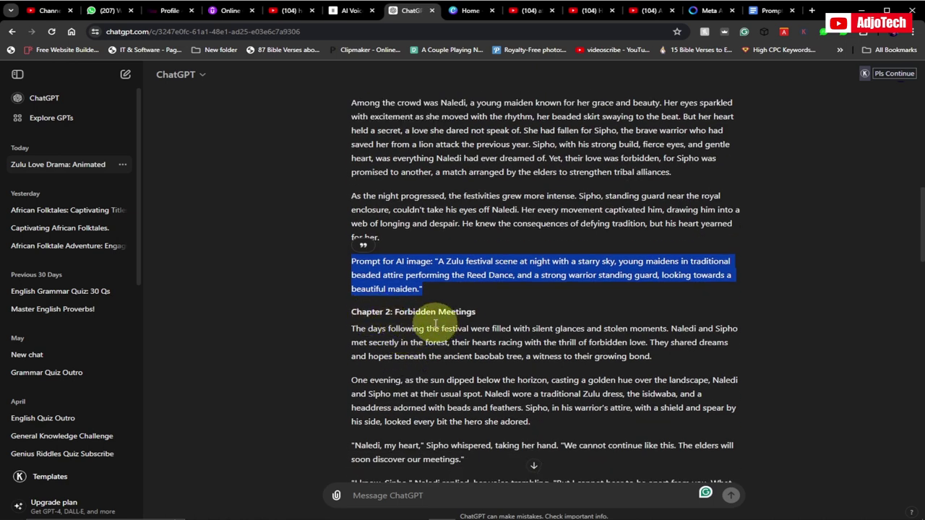
pyautogui.scroll(-3, 462, 322)
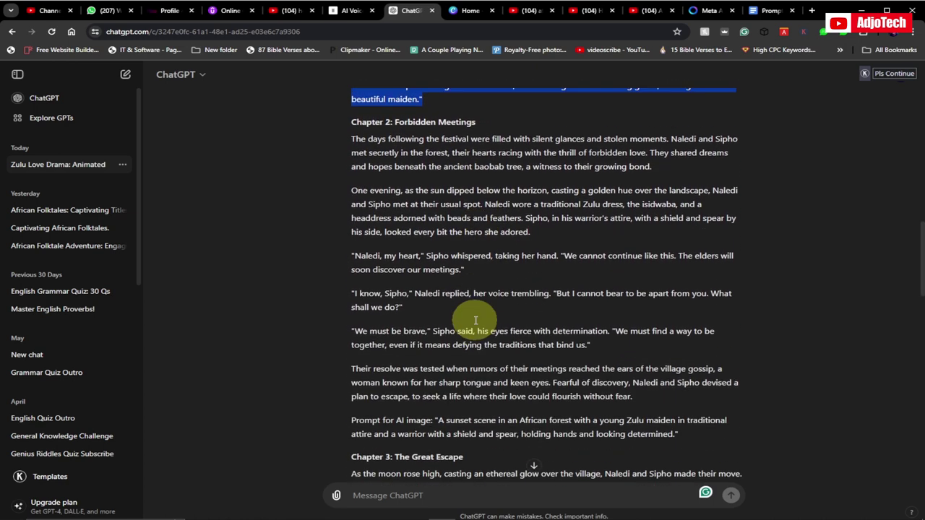
pyautogui.scroll(-2, 475, 318)
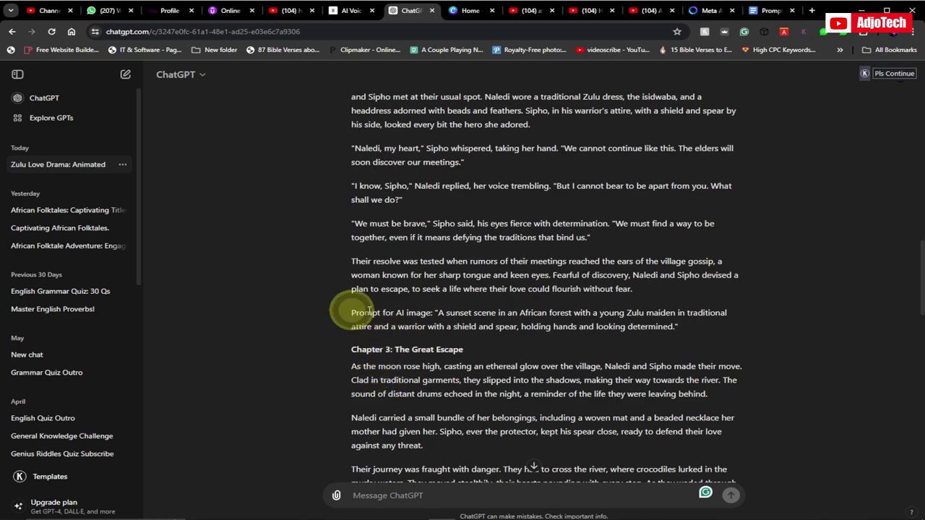
pyautogui.moveTo(351, 312); pyautogui.dragTo(679, 327)
pyautogui.click(496, 325)
pyautogui.scroll(-1, 495, 334)
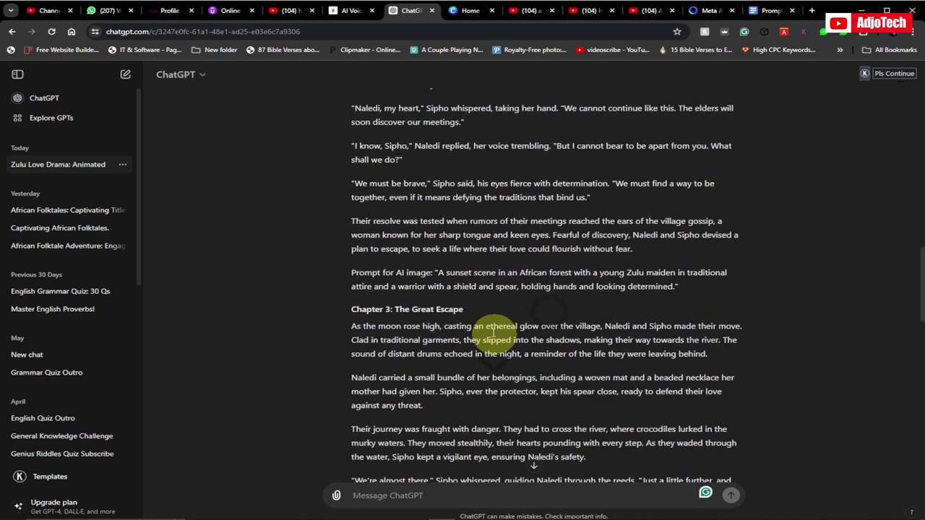
pyautogui.scroll(-6, 494, 331)
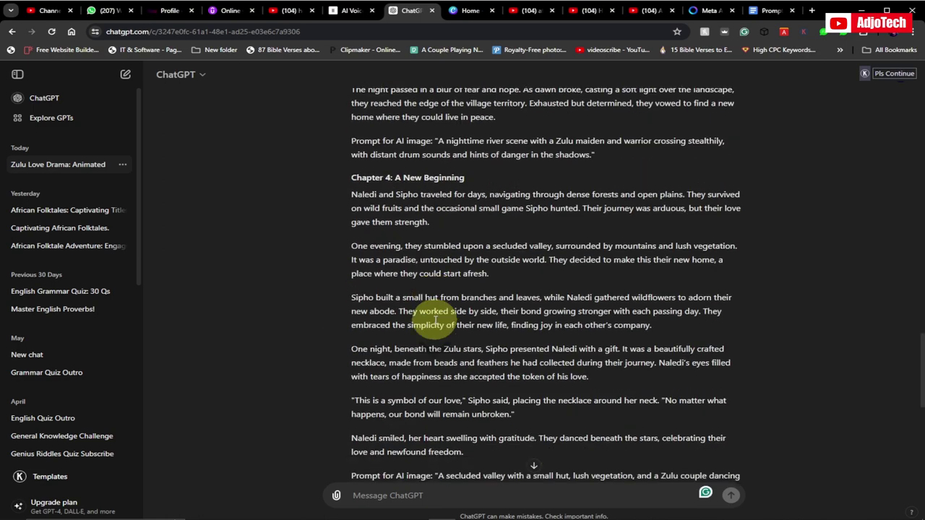
pyautogui.scroll(-6, 435, 320)
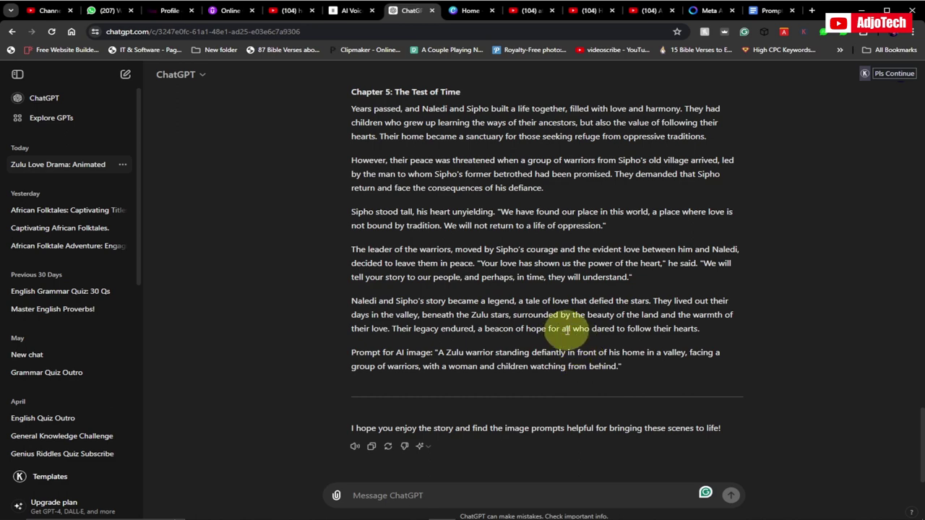
# Step: Copy the Chapter 1 Zulu festival image prompt and switch to Meta AI
pyautogui.scroll(4, 567, 329)
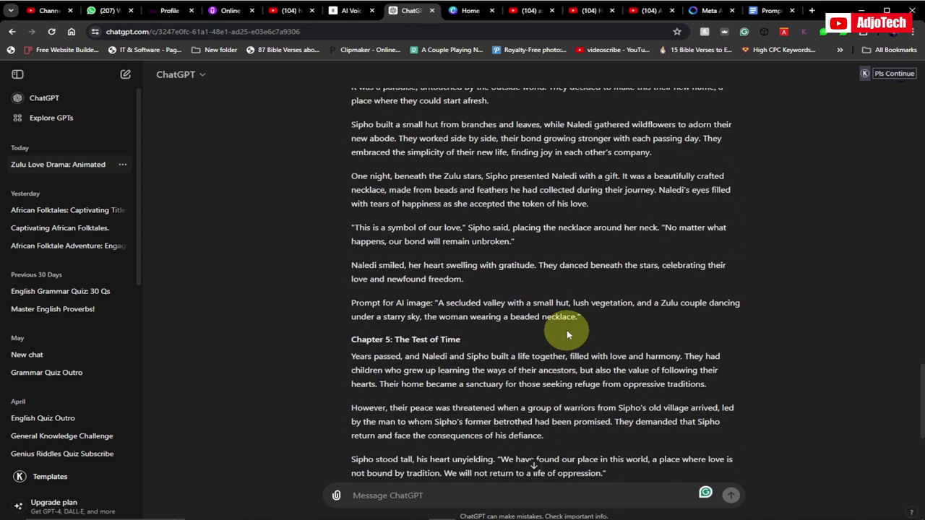
pyautogui.scroll(3, 567, 334)
pyautogui.scroll(6, 567, 332)
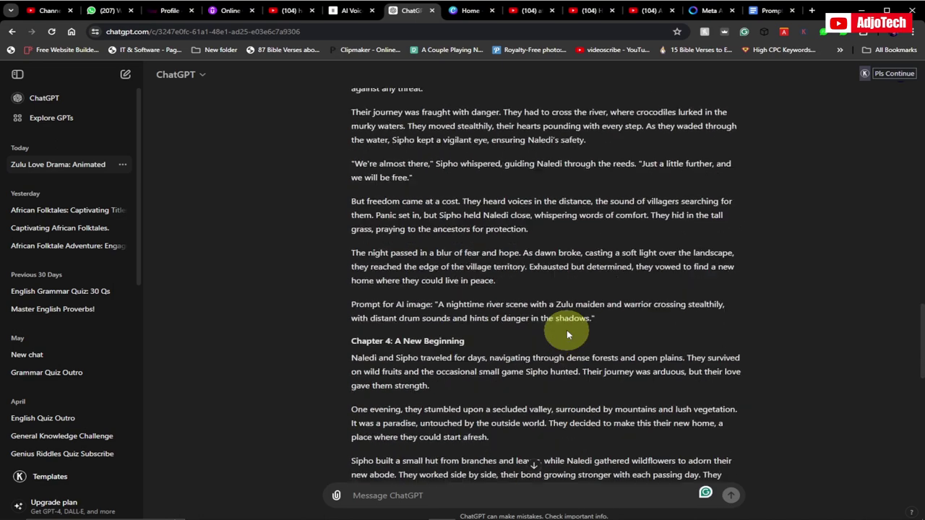
pyautogui.scroll(4, 567, 330)
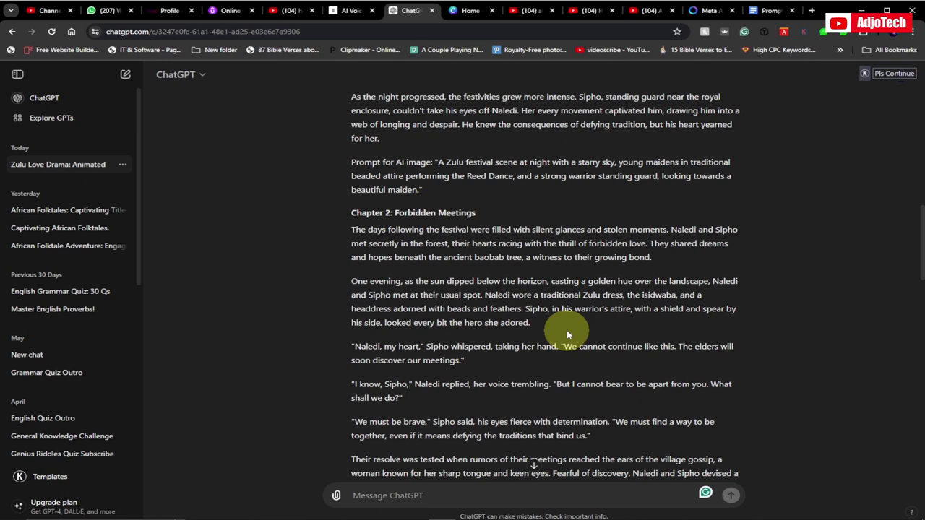
pyautogui.scroll(3, 566, 334)
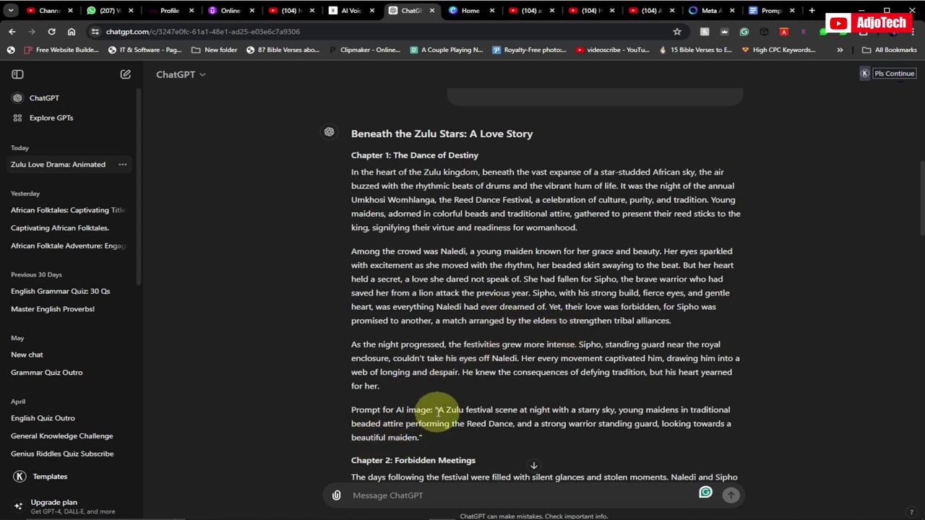
pyautogui.moveTo(439, 410); pyautogui.dragTo(453, 437)
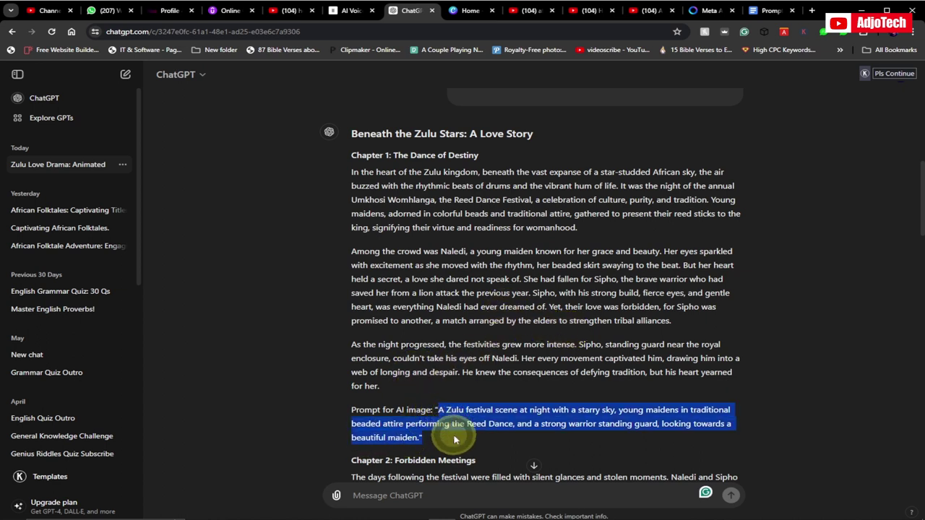
pyautogui.rightClick(451, 417)
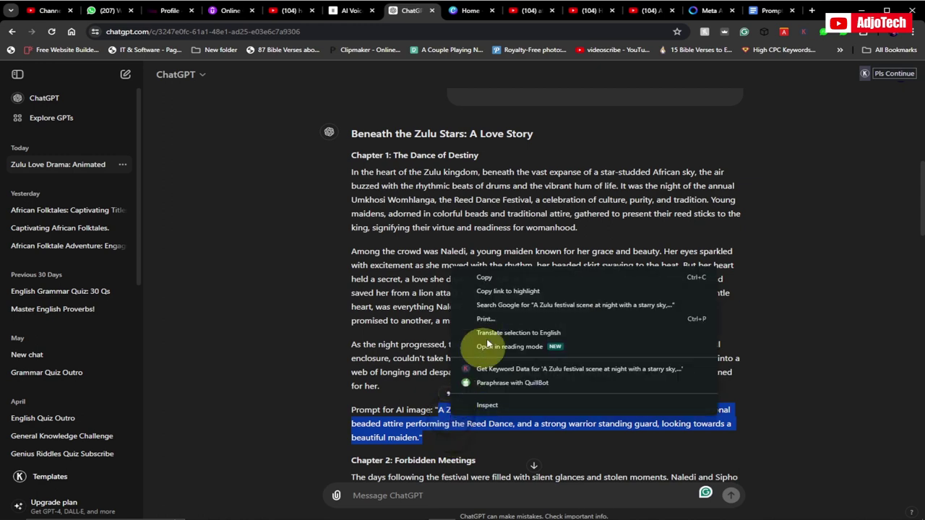
pyautogui.click(437, 219)
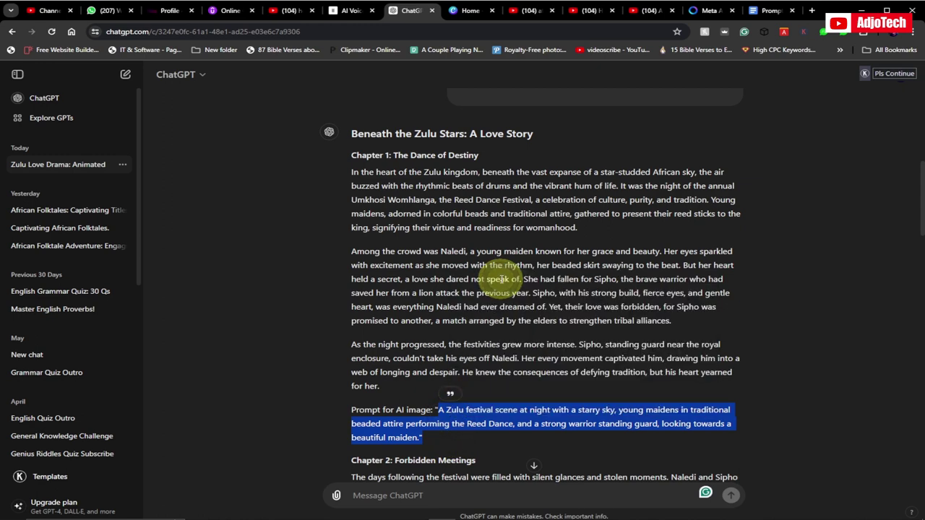
pyautogui.click(712, 10)
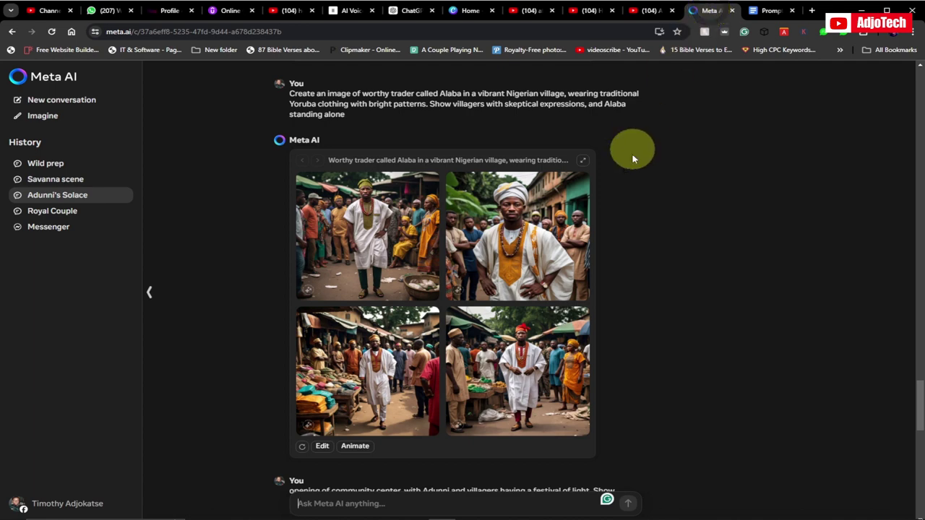
# Step: Use Meta AI Imagine with the pasted Zulu festival night prompt to generate four Reed Dance images
pyautogui.click(42, 117)
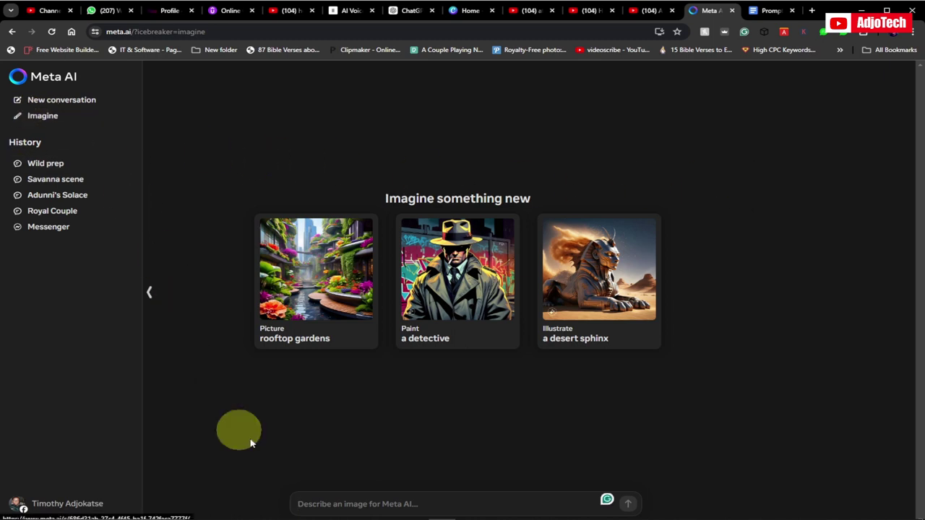
pyautogui.click(440, 498)
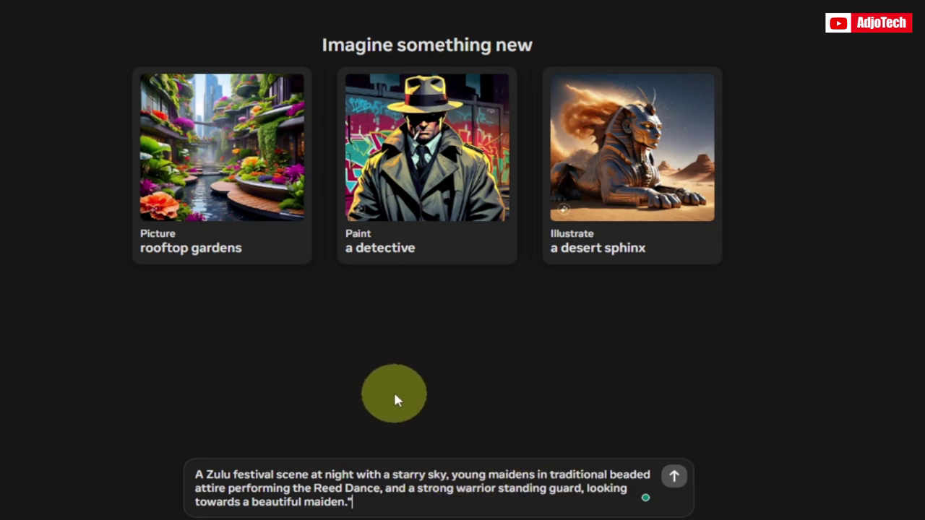
pyautogui.press('Return')
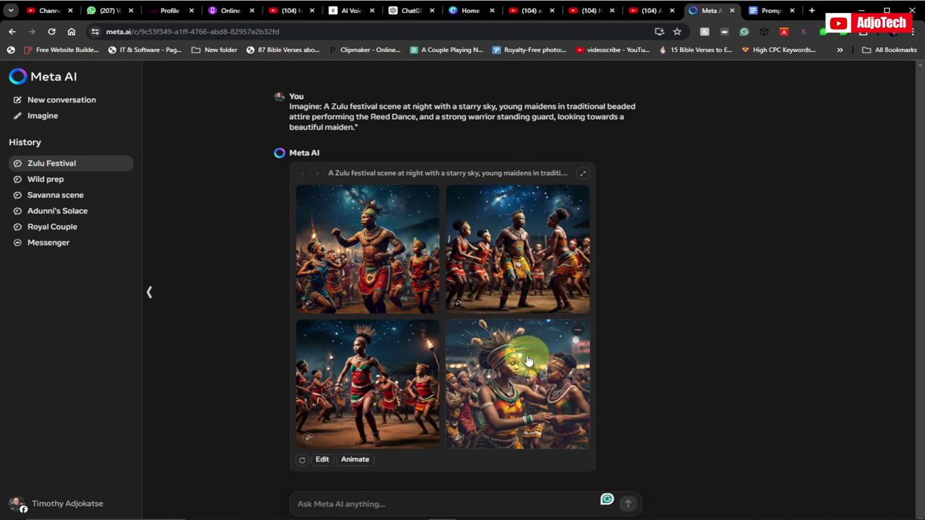
# Step: Download the first festival image at full size and try animating it
pyautogui.click(365, 257)
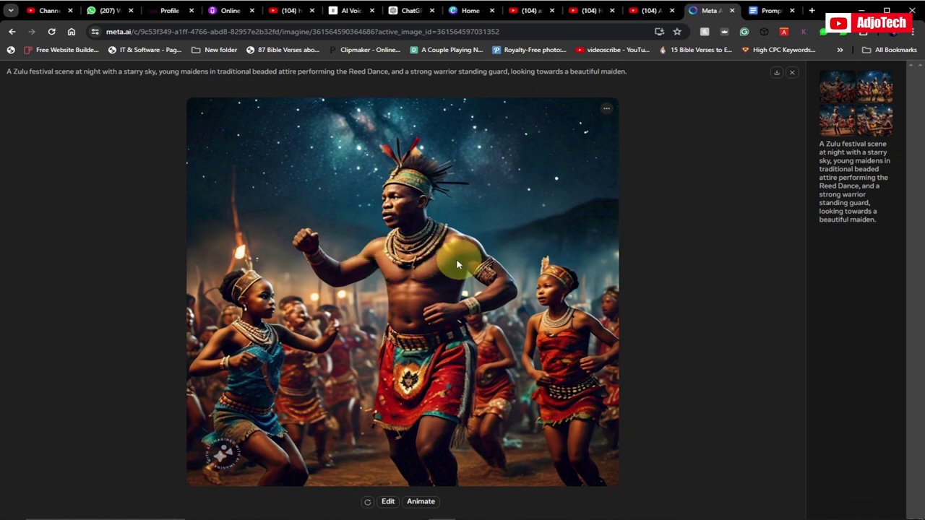
pyautogui.click(776, 75)
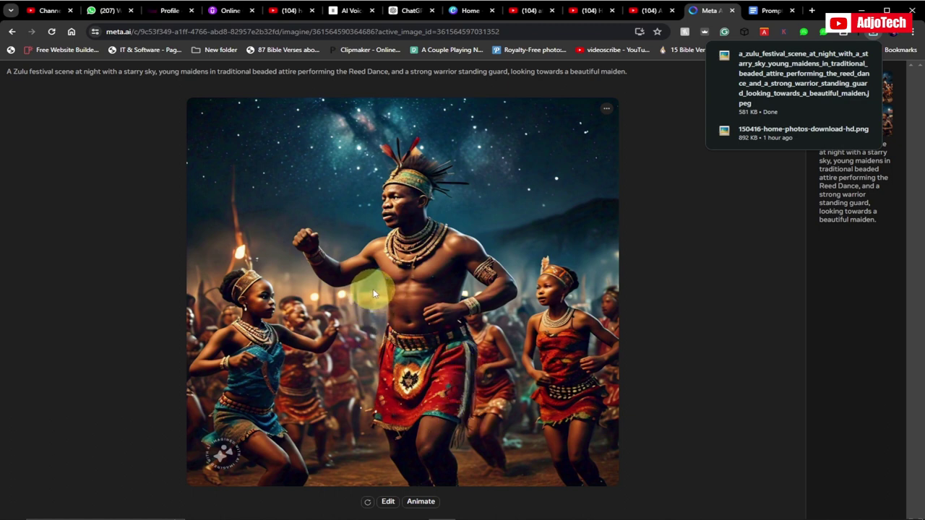
pyautogui.click(421, 500)
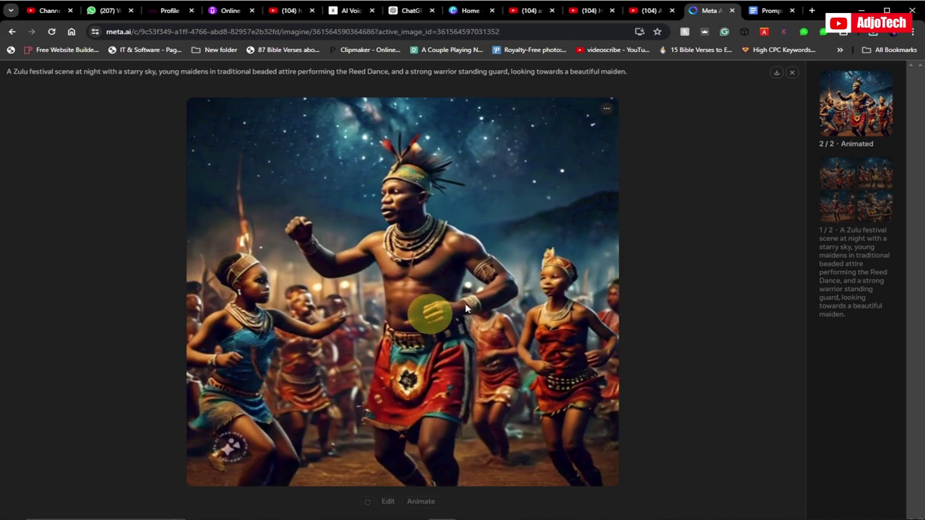
pyautogui.click(791, 72)
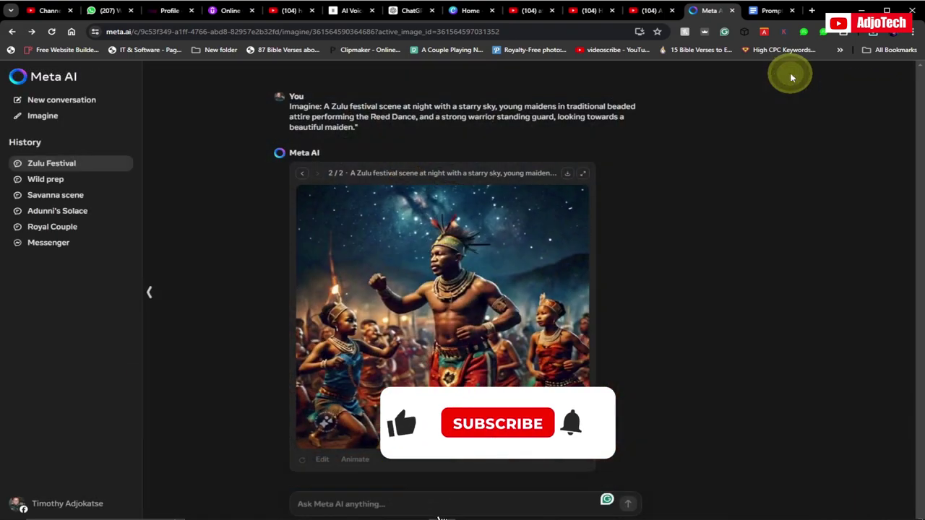
# Step: Download the bottom-right festival image as a JPEG
pyautogui.click(303, 174)
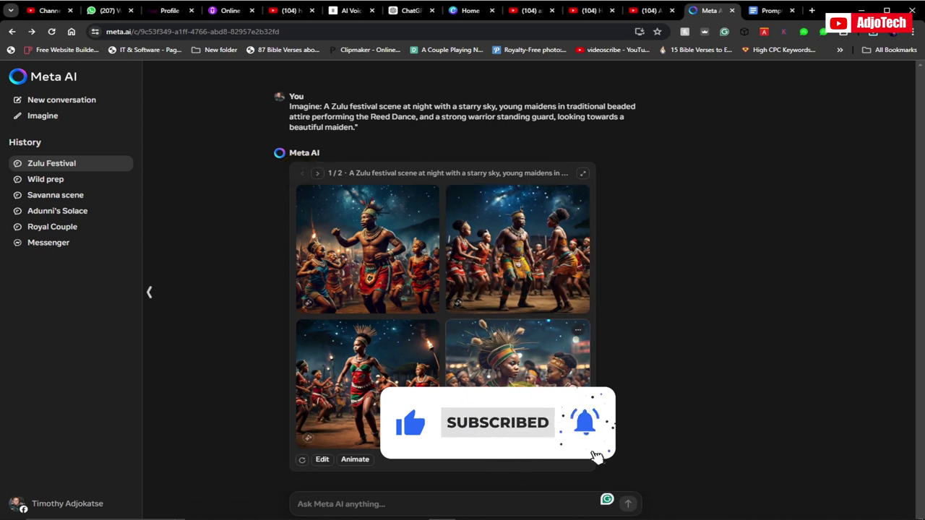
pyautogui.click(516, 372)
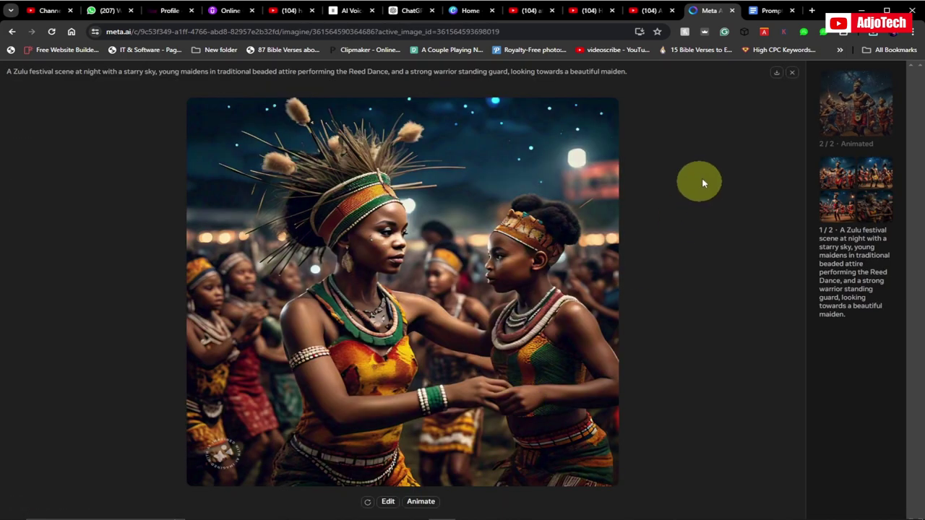
pyautogui.click(777, 76)
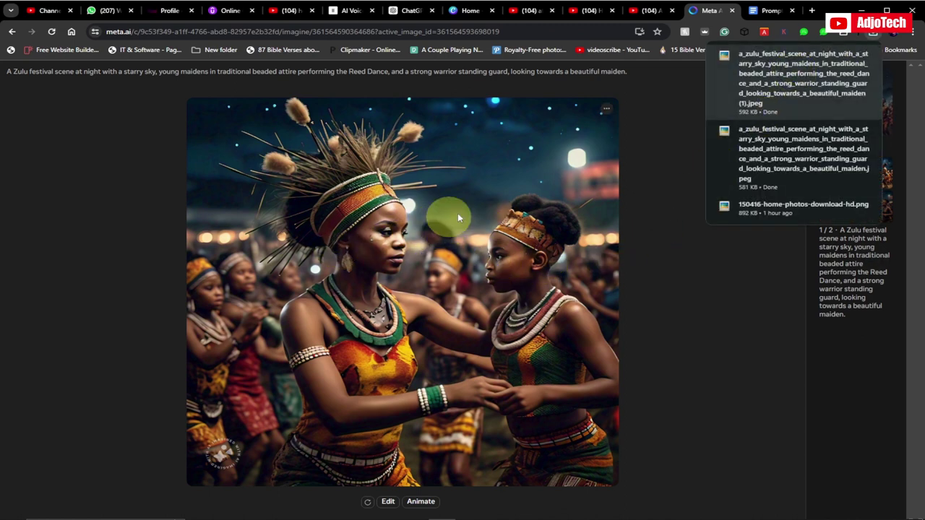
pyautogui.click(661, 115)
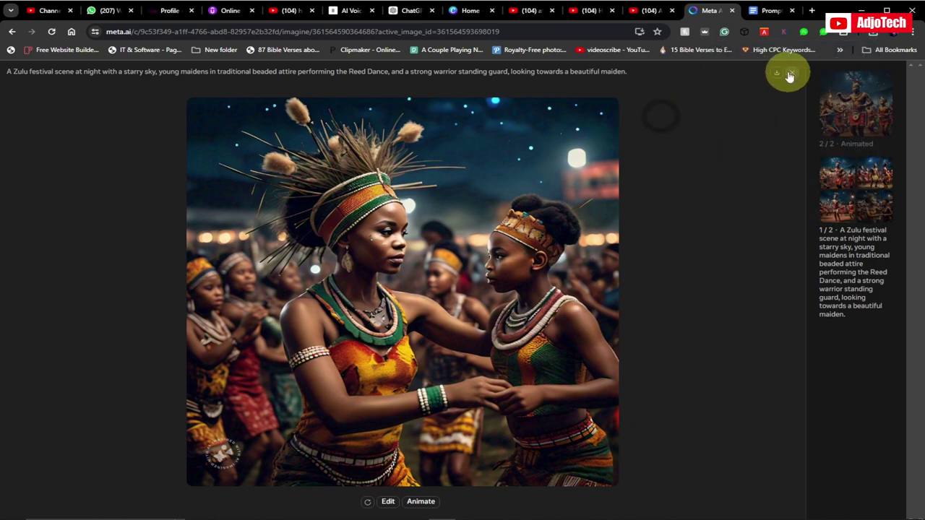
pyautogui.click(791, 76)
# Step: Download the top-right and bottom-left festival images, then return to the ChatGPT story
pyautogui.click(513, 257)
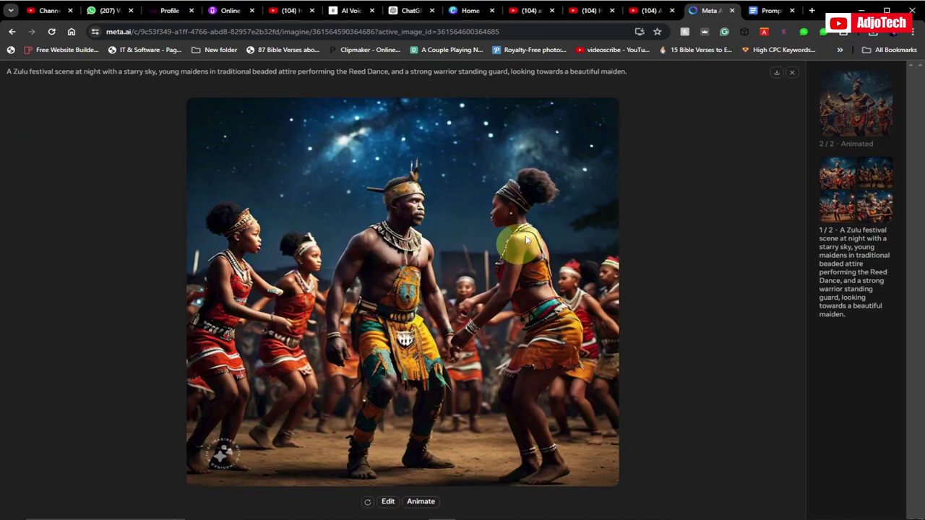
pyautogui.click(773, 76)
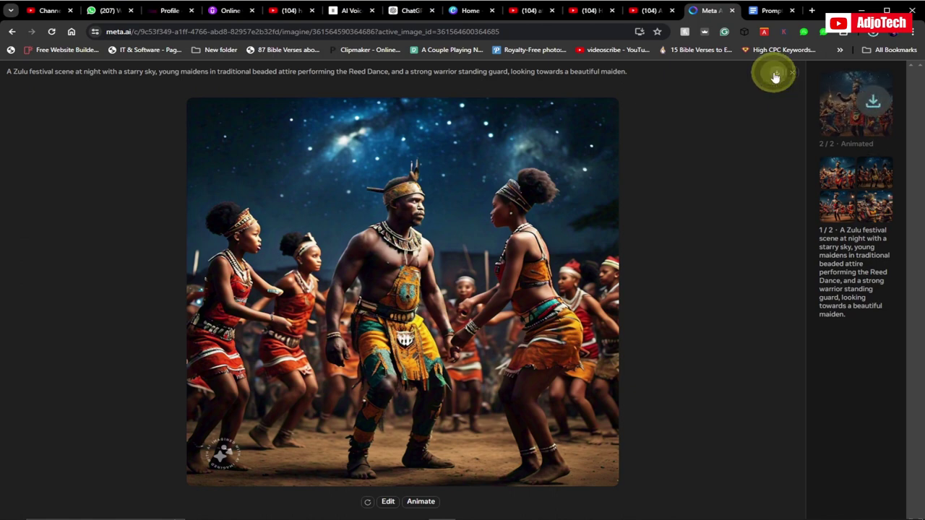
pyautogui.click(791, 77)
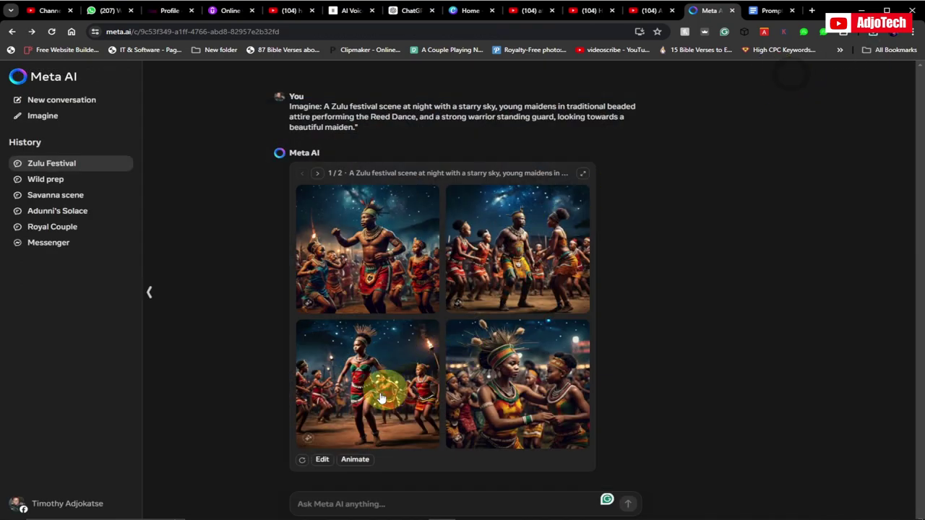
pyautogui.click(379, 396)
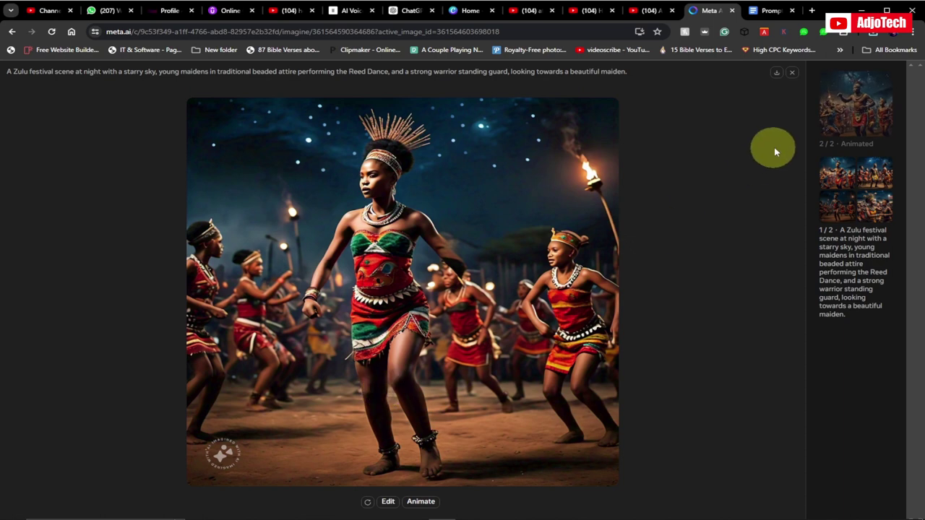
pyautogui.click(789, 75)
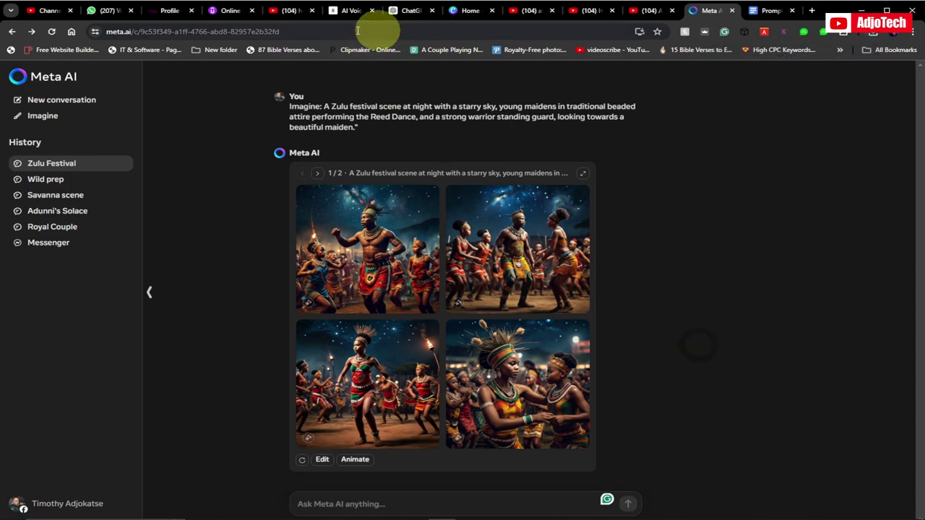
pyautogui.click(411, 12)
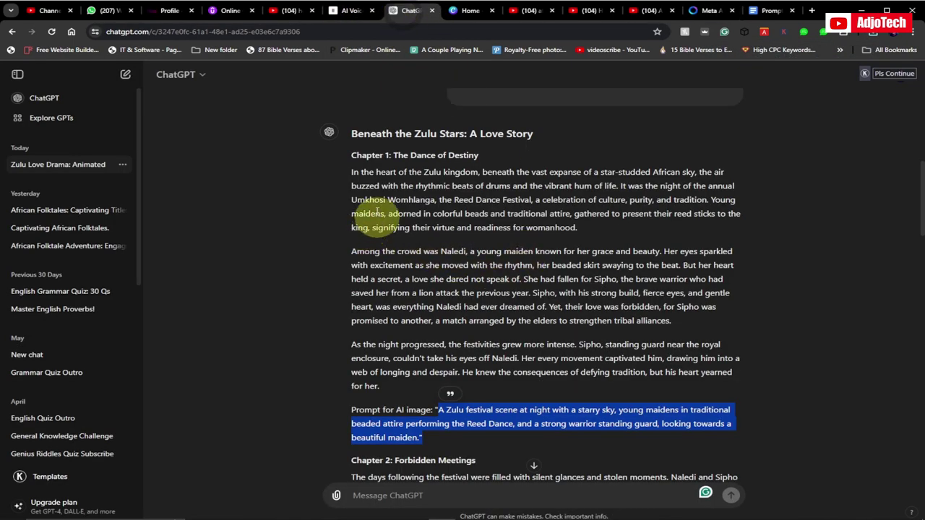
# Step: Reread Chapter 1 and its image prompt, then go back to Meta AI's four festival images
pyautogui.click(342, 196)
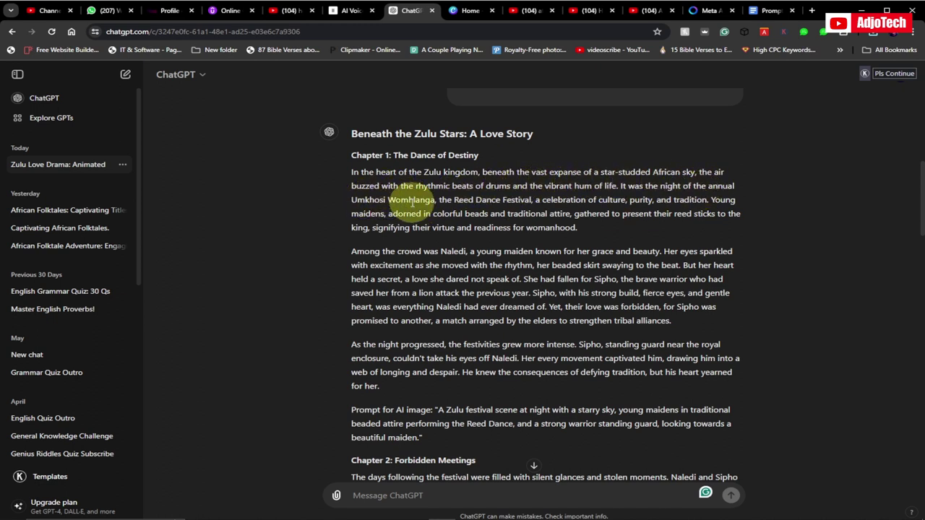
pyautogui.click(710, 10)
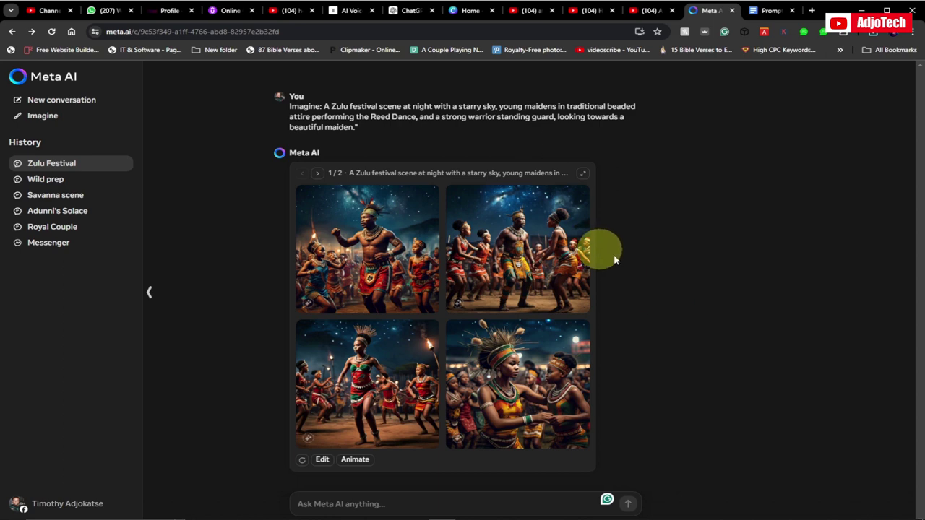
# Step: From Canva Home, create a blank Video design using the Video card's Create blank option
pyautogui.click(466, 10)
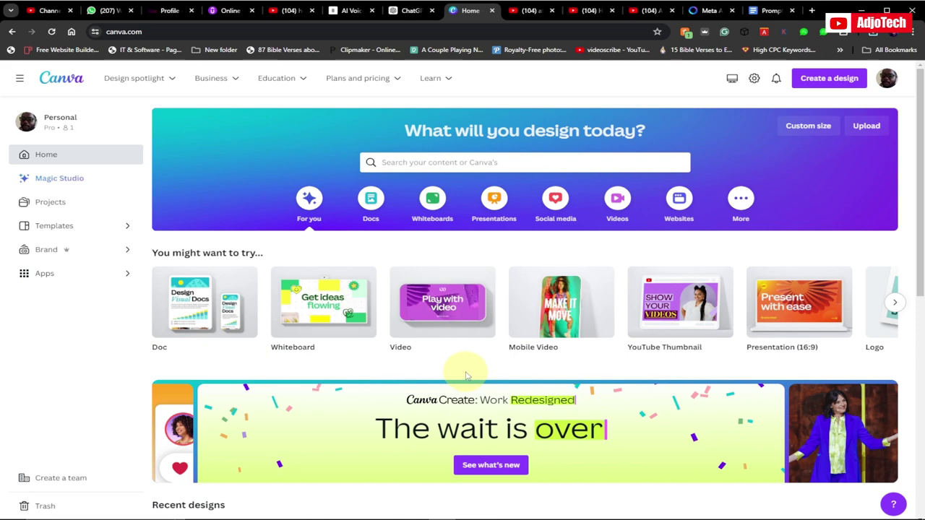
pyautogui.click(448, 309)
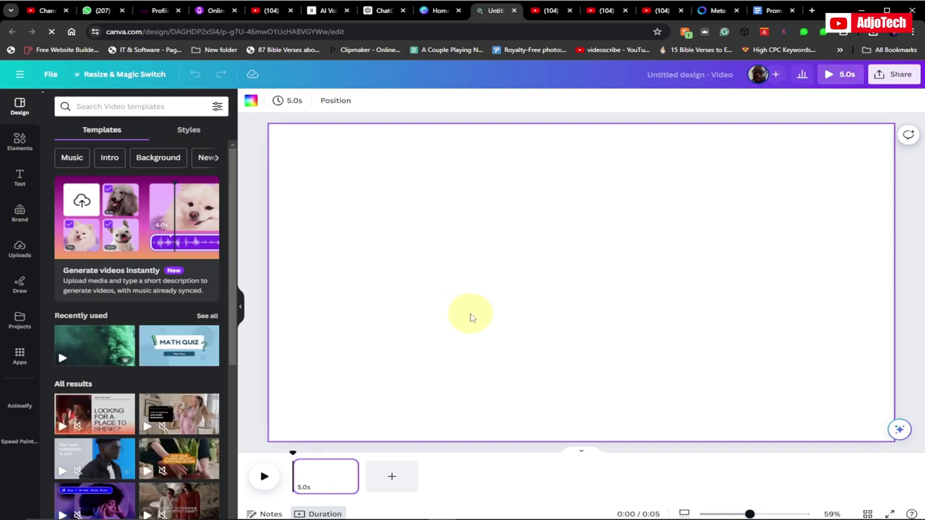
# Step: Upload the four zulu_festival images from Downloads into Canva's Uploads library
pyautogui.click(20, 249)
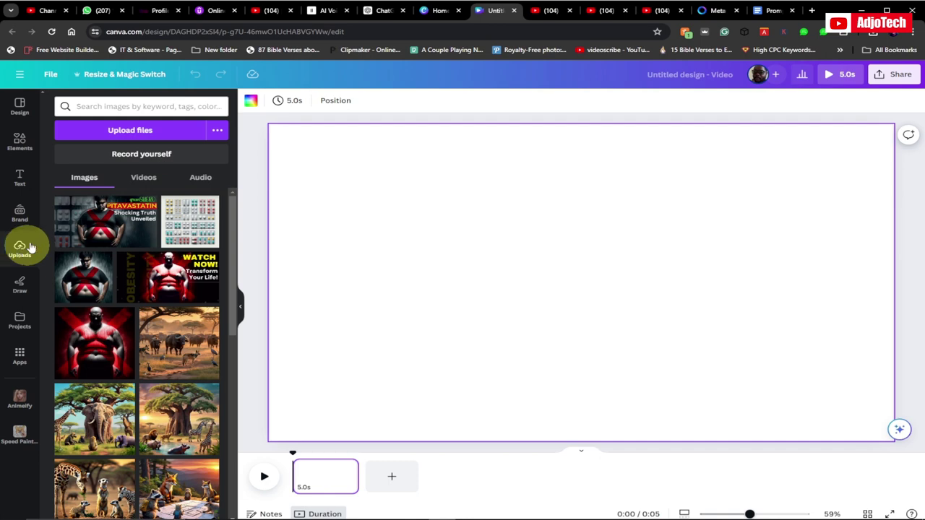
pyautogui.click(130, 133)
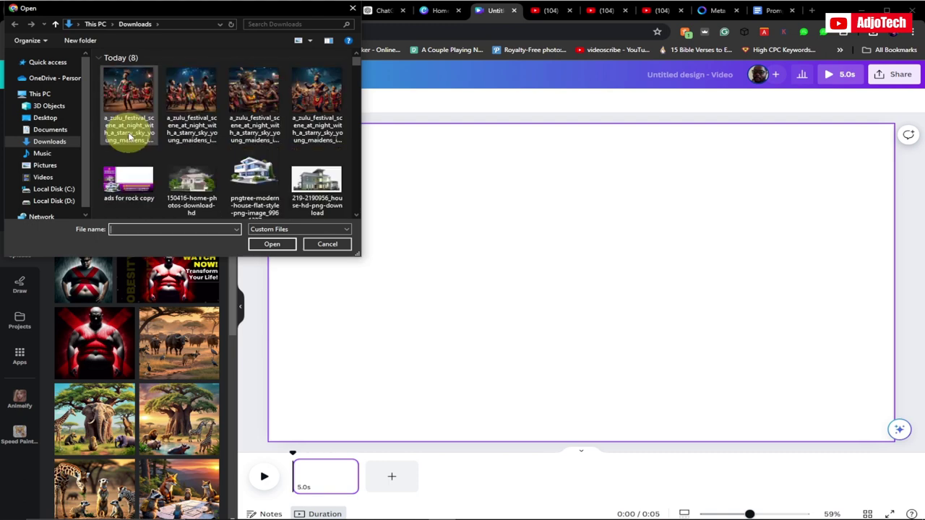
pyautogui.click(124, 100)
pyautogui.keyDown('ctrl'); pyautogui.click(184, 107); pyautogui.keyUp('ctrl')
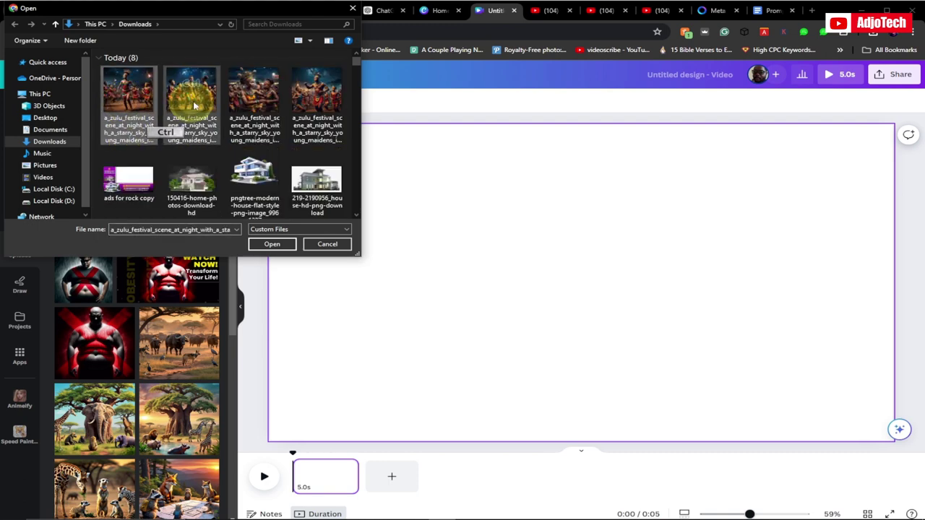
pyautogui.keyDown('ctrl'); pyautogui.click(253, 93); pyautogui.keyUp('ctrl')
pyautogui.keyDown('ctrl'); pyautogui.click(313, 97); pyautogui.keyUp('ctrl')
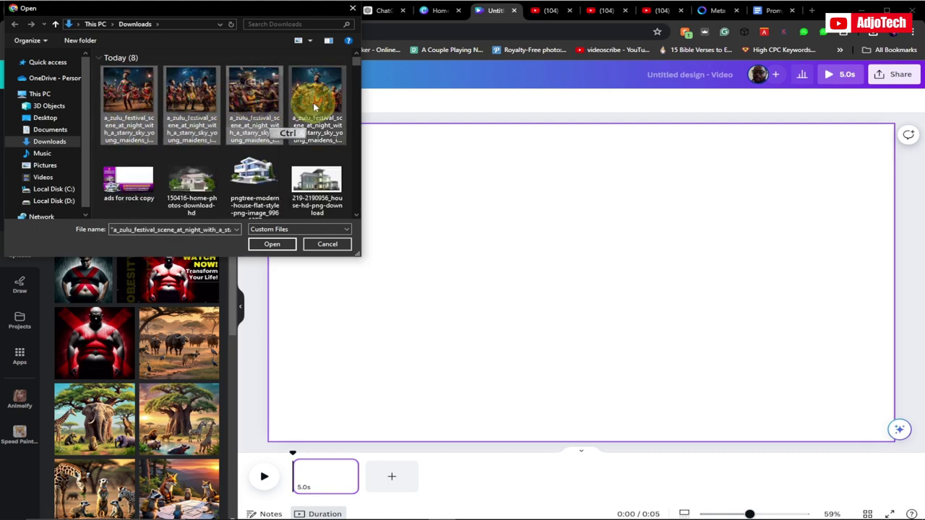
pyautogui.click(271, 244)
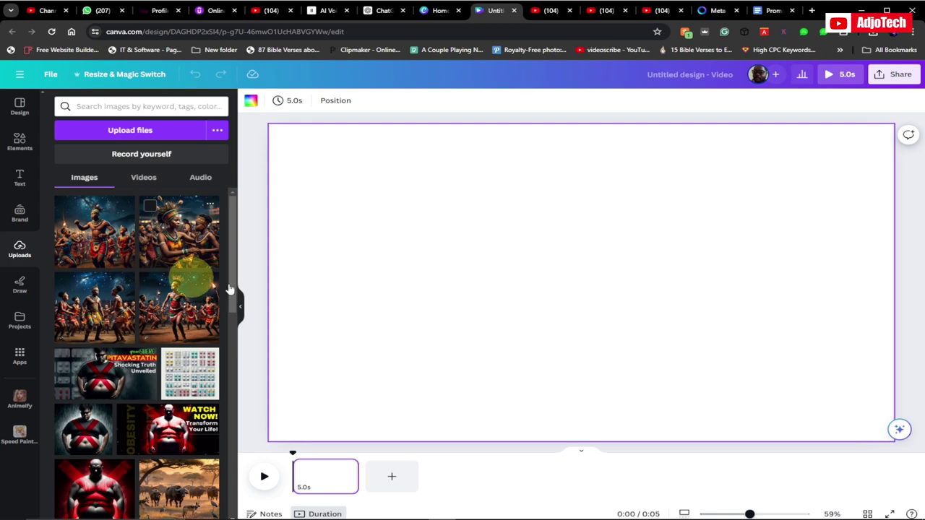
# Step: Check ElevenLabs Speech Synthesis and its remaining character quota, then return to the ChatGPT story
pyautogui.click(383, 12)
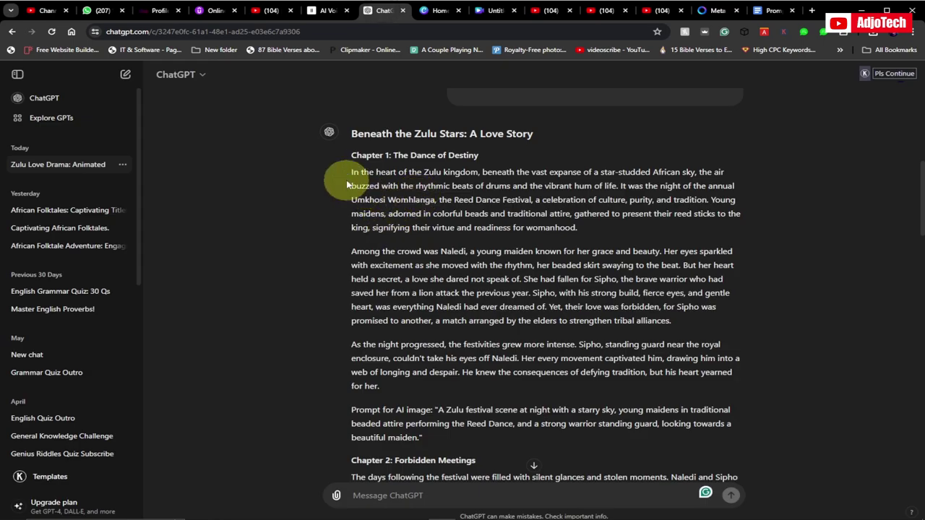
pyautogui.click(326, 13)
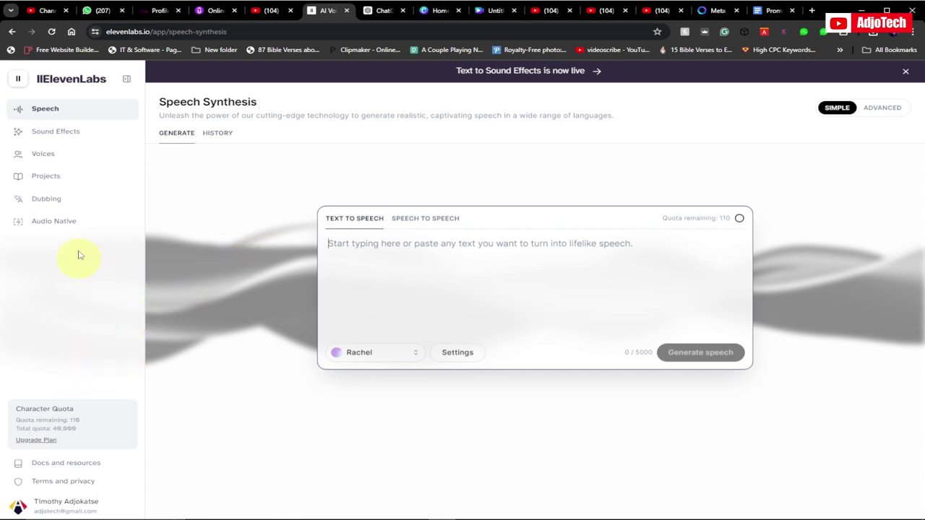
pyautogui.click(44, 133)
pyautogui.click(204, 213)
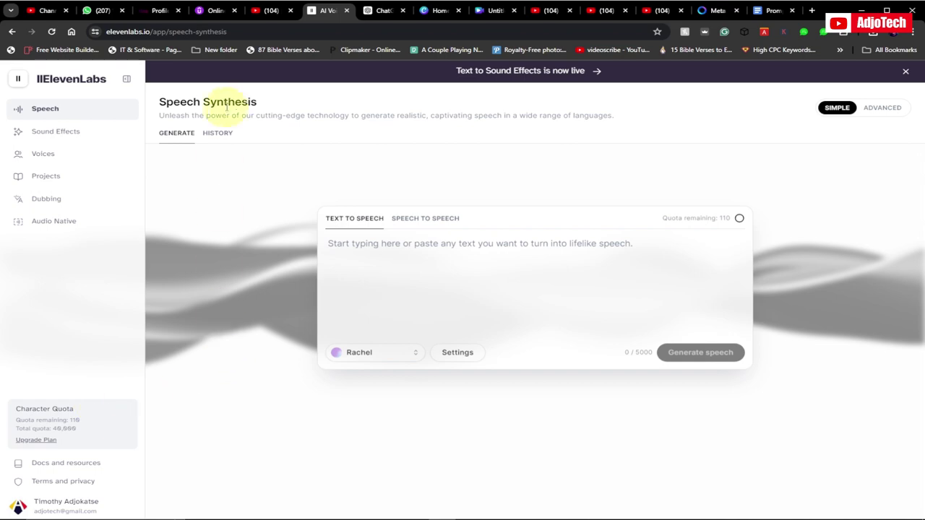
pyautogui.click(380, 11)
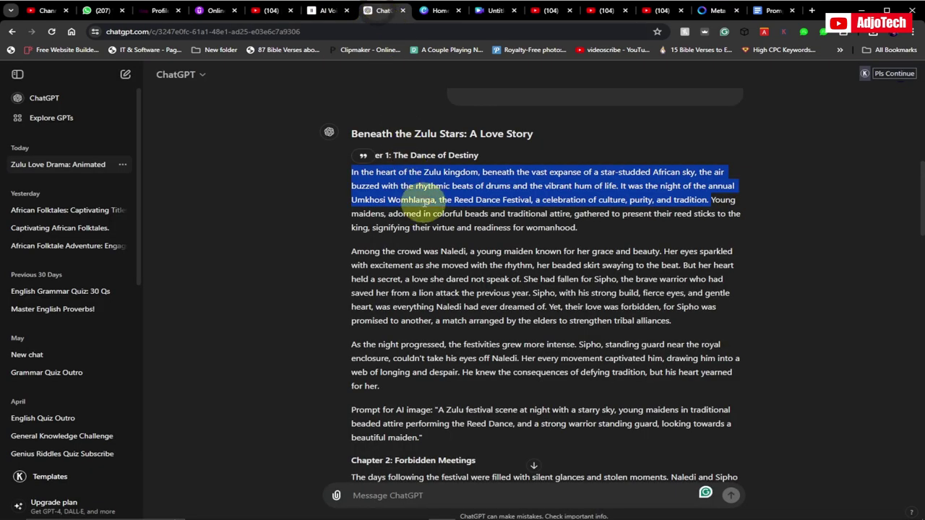
# Step: Copy the story title, Chapter 1 heading and first paragraph, then switch to ElevenLabs
pyautogui.click(425, 203)
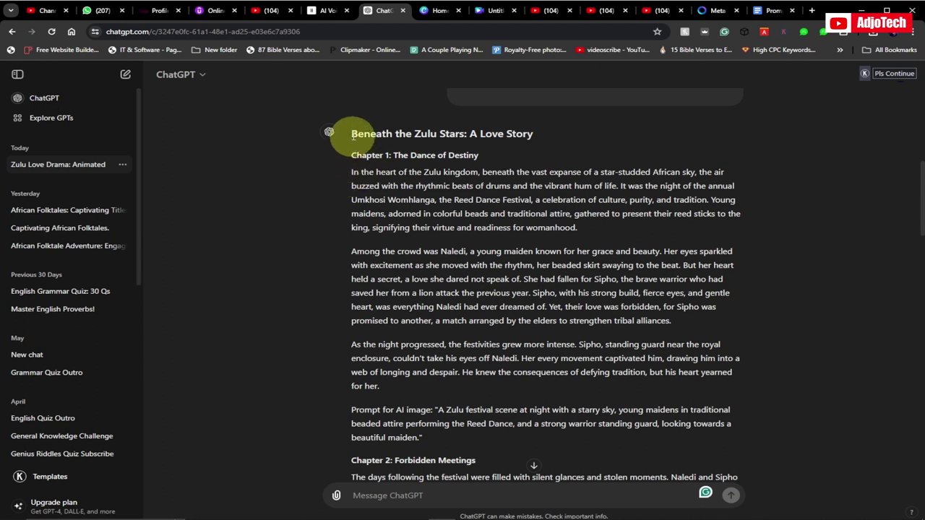
pyautogui.moveTo(350, 131); pyautogui.dragTo(594, 229)
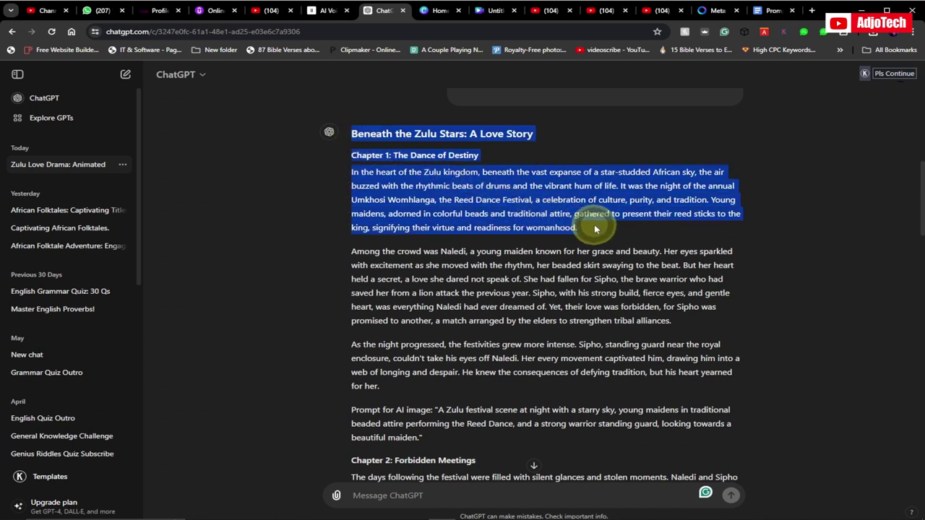
pyautogui.rightClick(468, 194)
pyautogui.click(503, 205)
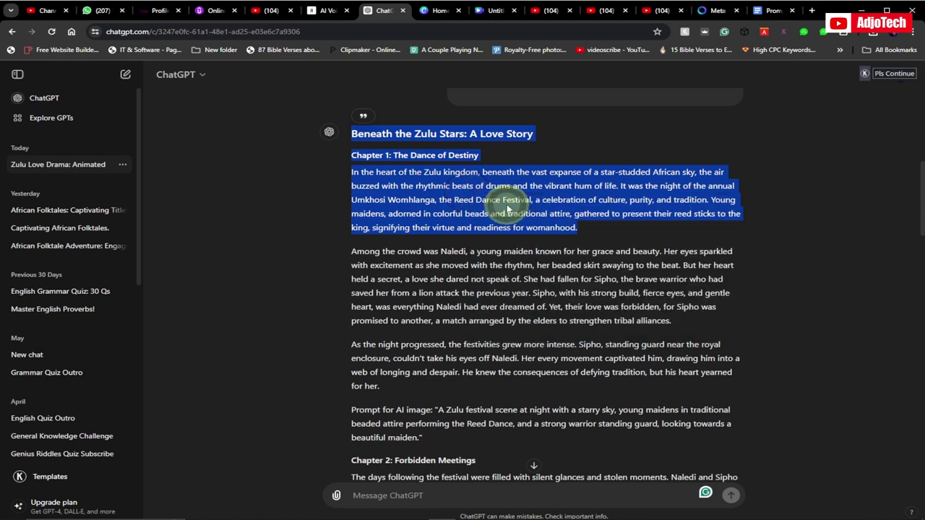
pyautogui.rightClick(508, 206)
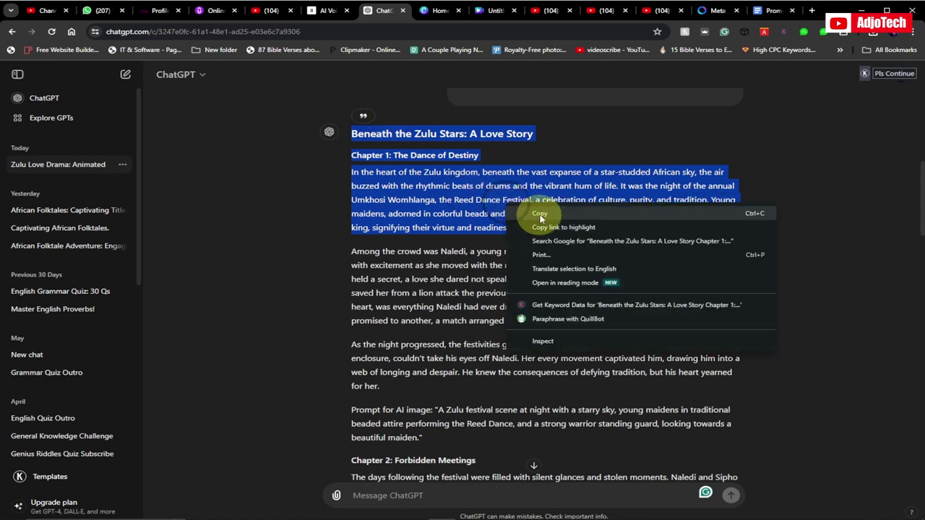
pyautogui.click(539, 214)
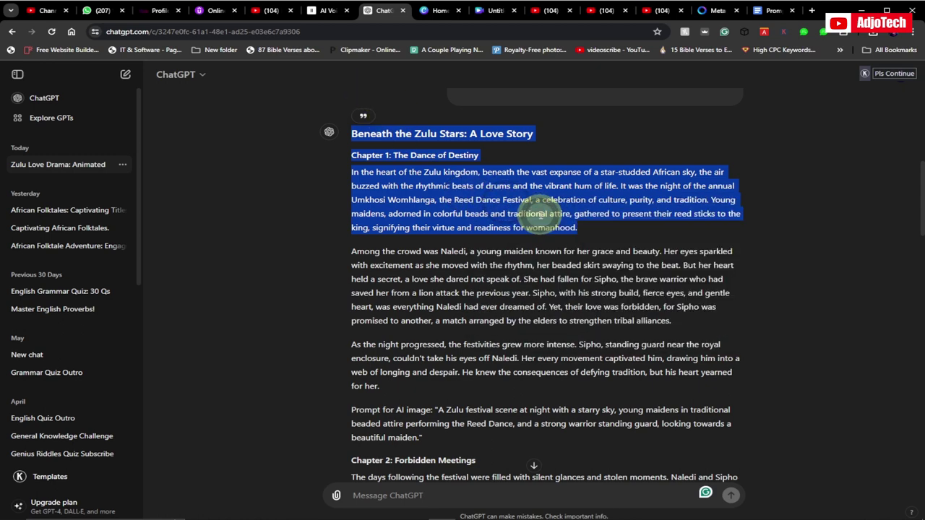
pyautogui.click(322, 10)
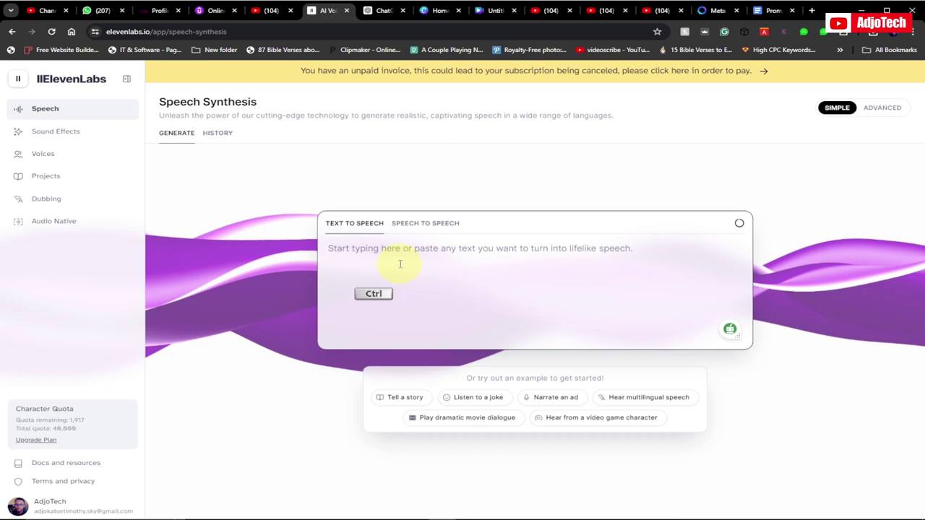
# Step: Paste the story text and delete the 'Chapter 1: The Dance of Destiny' line and blank line
pyautogui.hotkey('ctrl', 'v')
pyautogui.moveTo(469, 255); pyautogui.dragTo(316, 254)
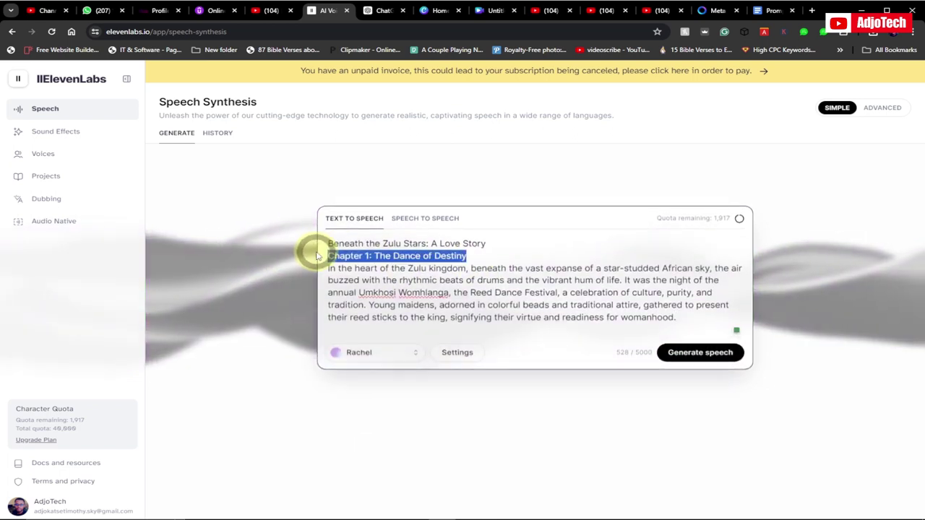
pyautogui.press('BackSpace')
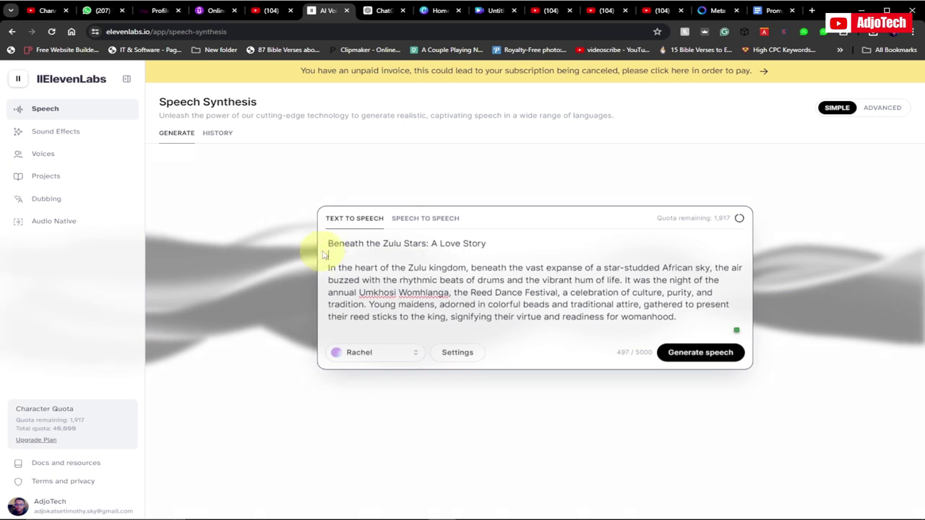
pyautogui.press('BackSpace')
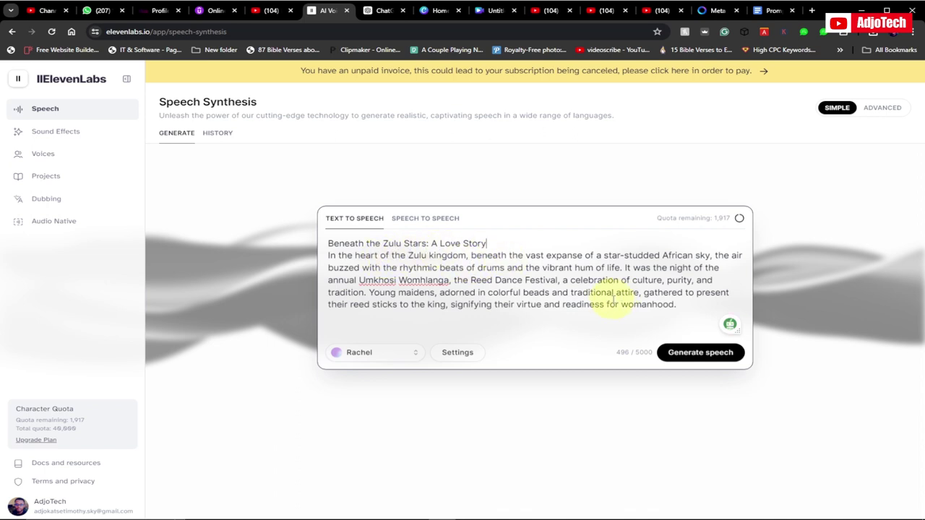
# Step: Generate the narration speech using the Rachel voice
pyautogui.click(372, 352)
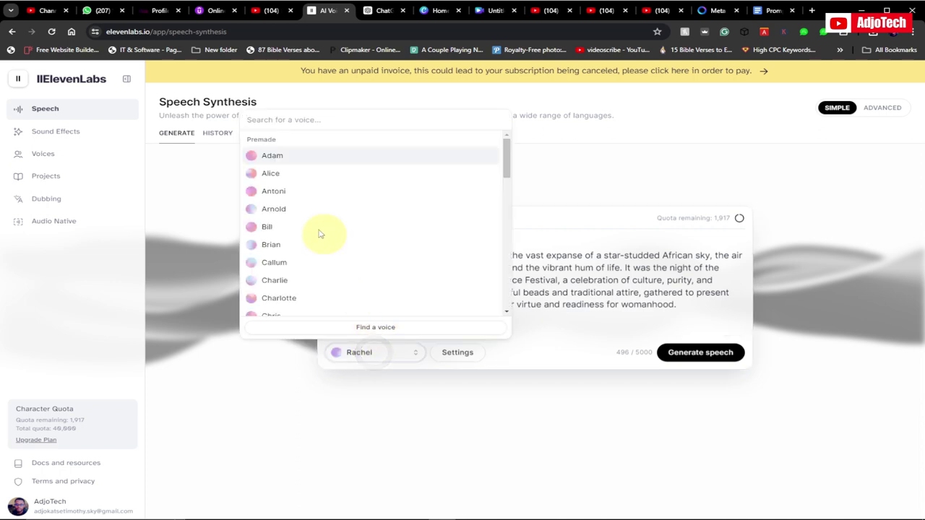
pyautogui.click(338, 386)
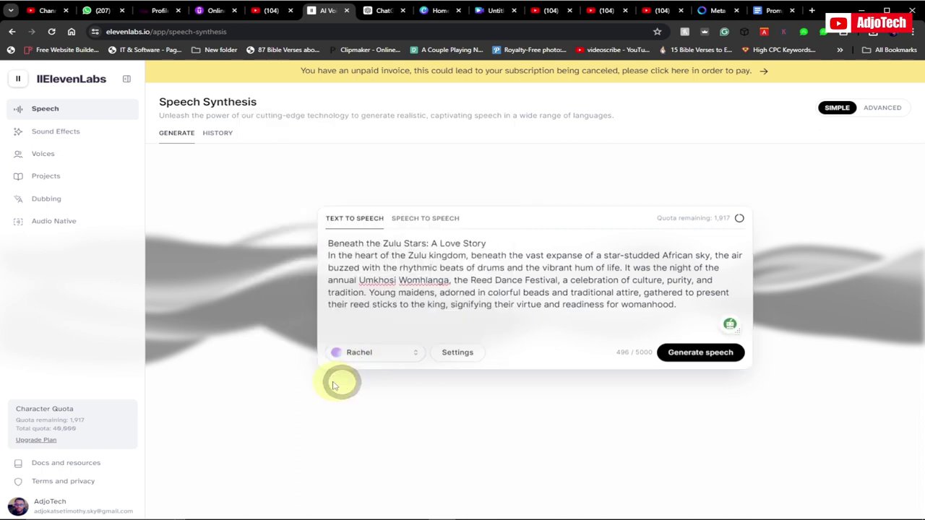
pyautogui.click(695, 354)
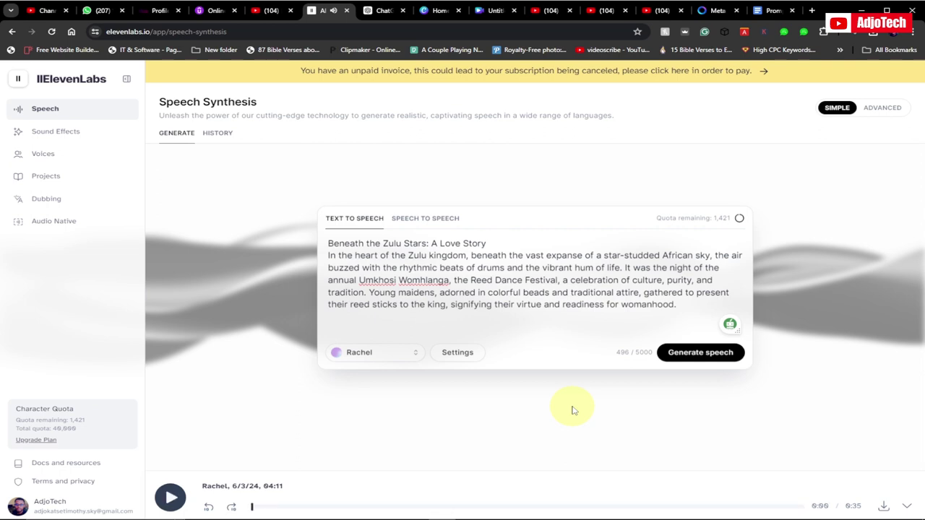
# Step: Download the Rachel narration and upload the 0:35 audio file into Canva's uploads
pyautogui.click(883, 508)
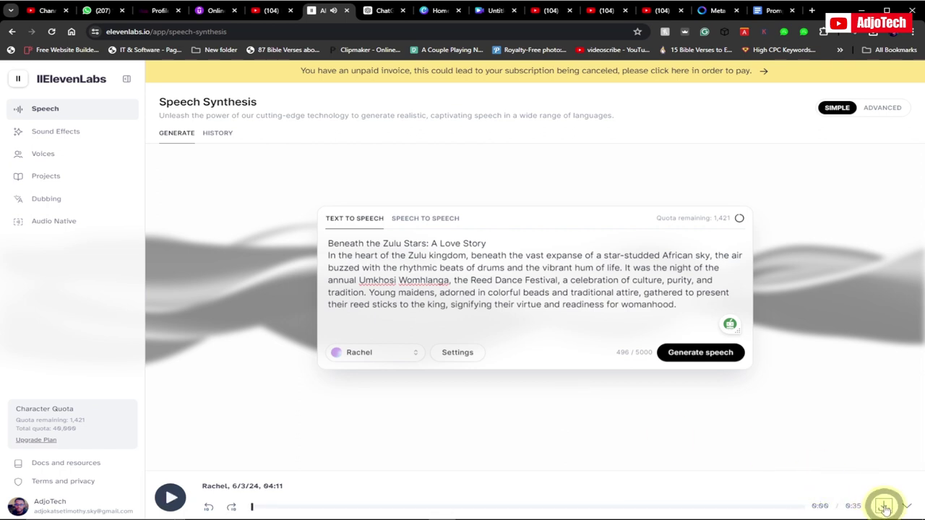
pyautogui.click(489, 15)
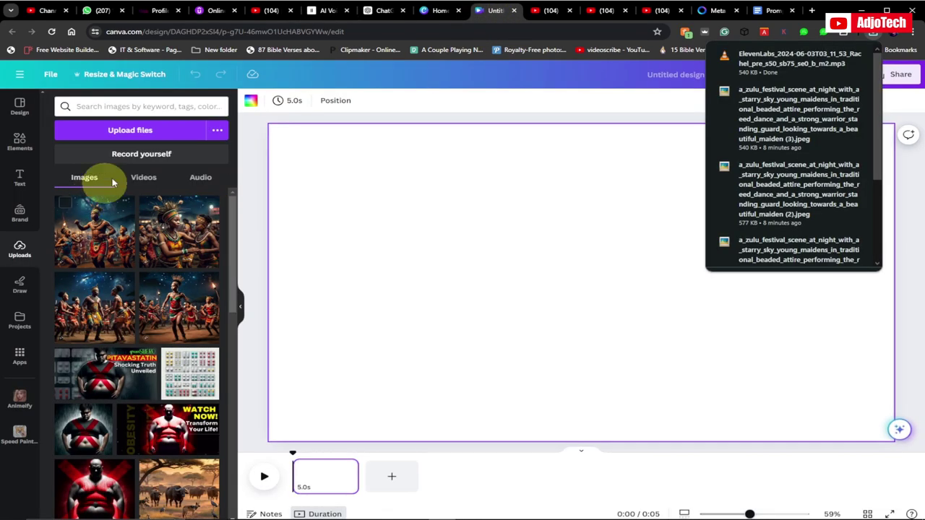
pyautogui.click(137, 130)
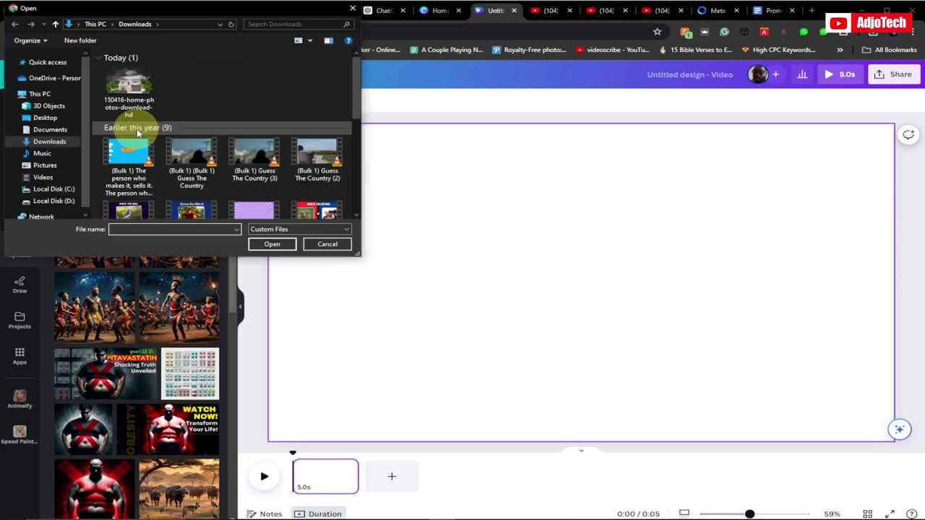
pyautogui.click(128, 98)
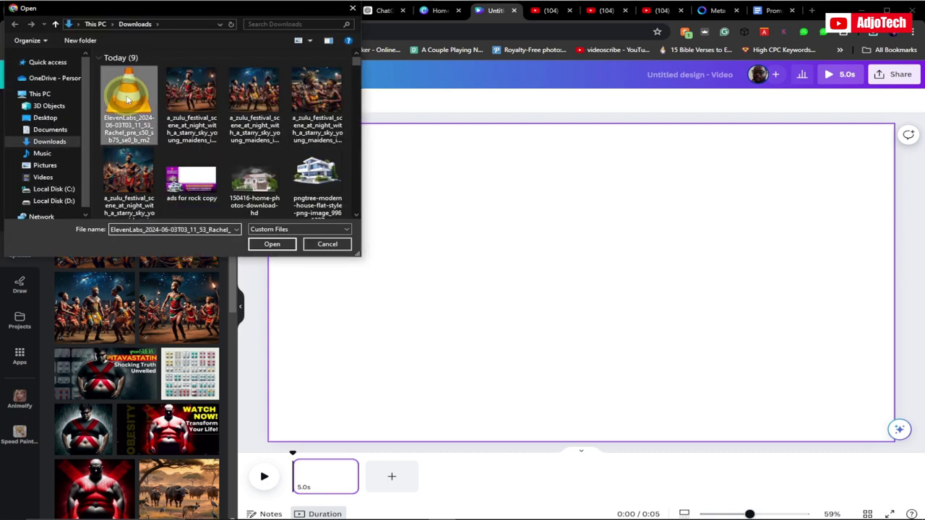
pyautogui.click(271, 244)
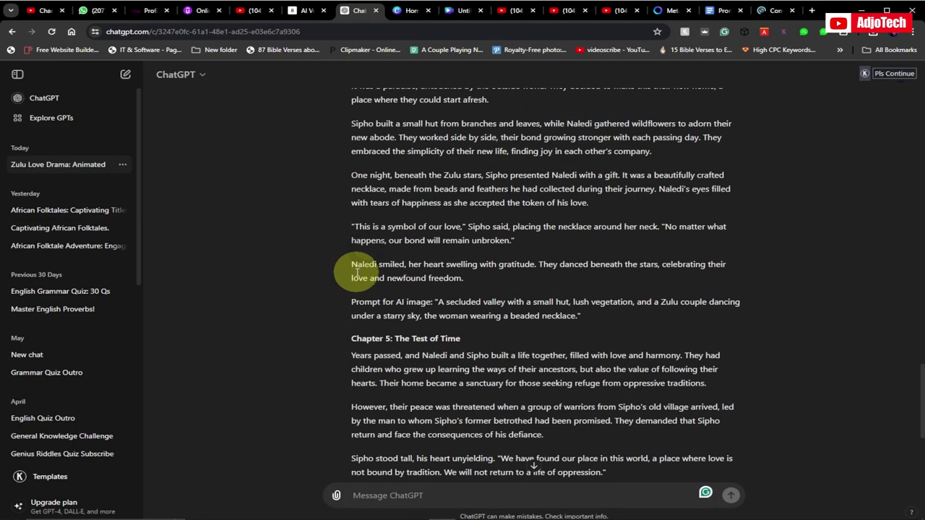
# Step: Copy the whole 'Beneath the Zulu Stars' story to its final image prompt, then open wordstotime.com
pyautogui.scroll(8, 357, 272)
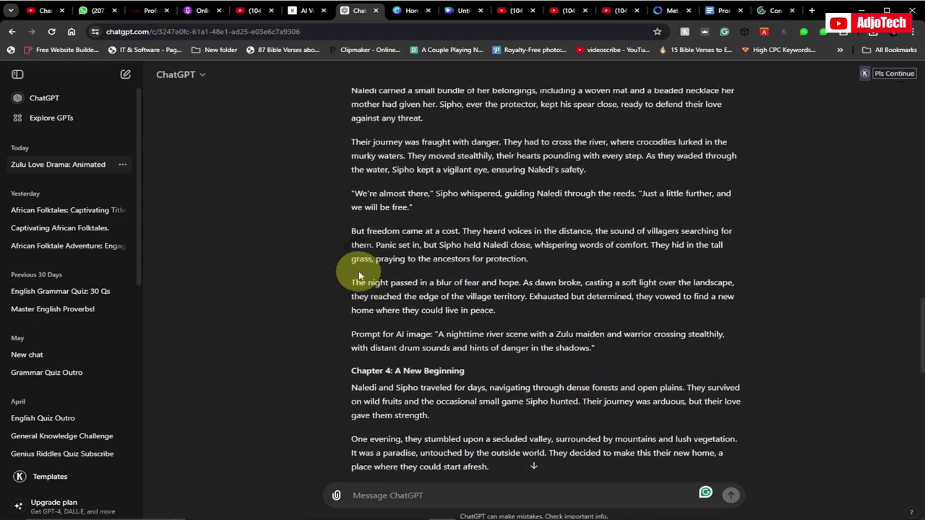
pyautogui.scroll(6, 359, 272)
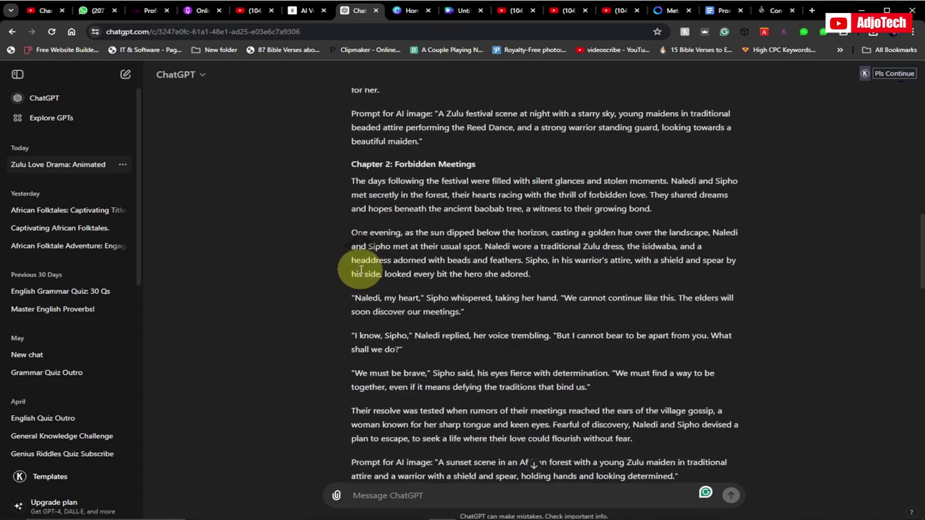
pyautogui.scroll(5, 361, 269)
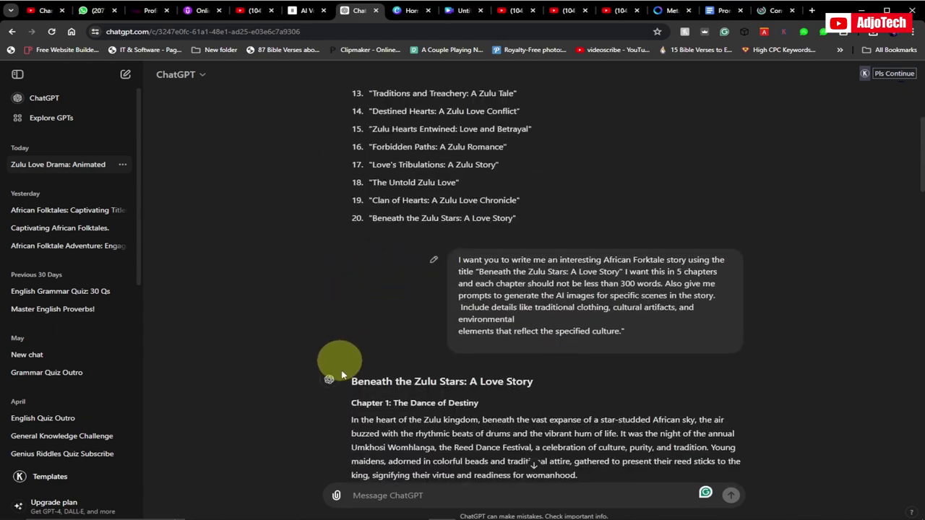
pyautogui.moveTo(329, 379); pyautogui.dragTo(599, 364)
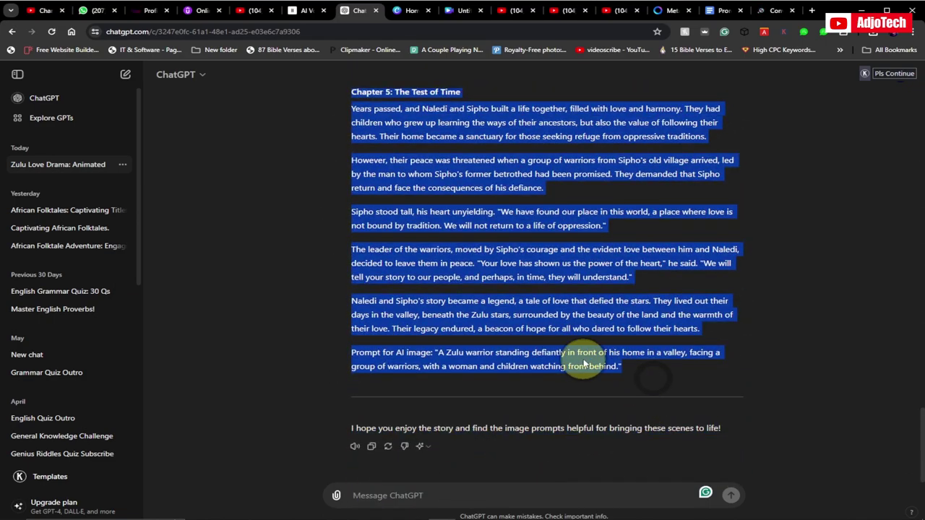
pyautogui.rightClick(598, 359)
pyautogui.click(616, 221)
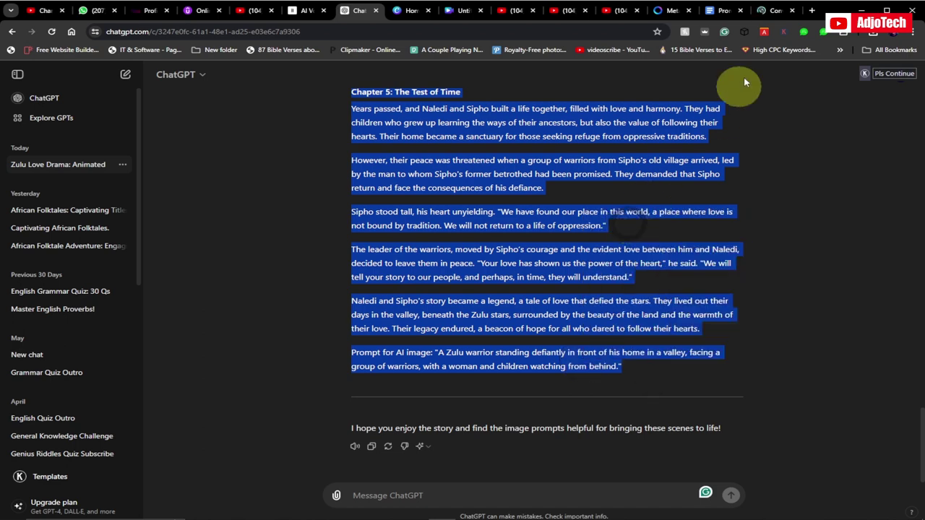
pyautogui.click(767, 12)
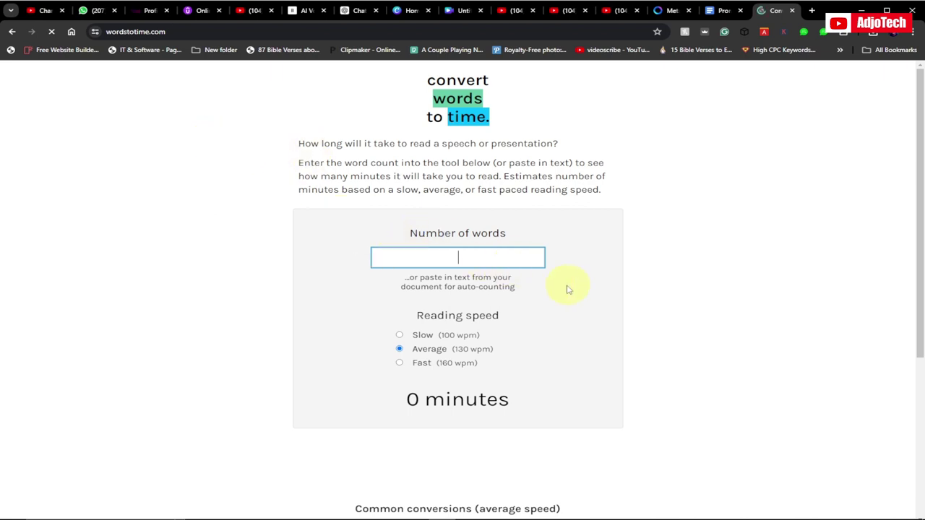
# Step: Enter 1299 words in wordstotime.com to get a reading time of about 10 minutes
pyautogui.write('1299')
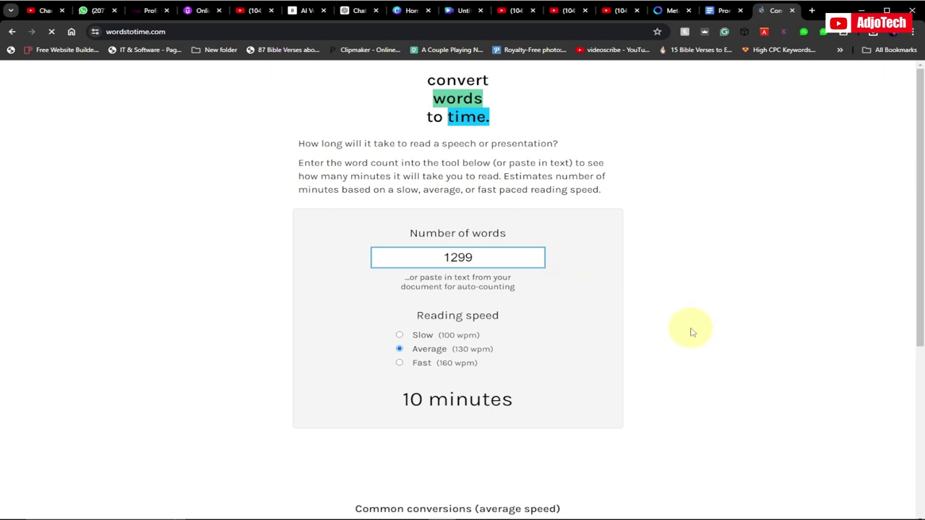
pyautogui.scroll(-1, 691, 331)
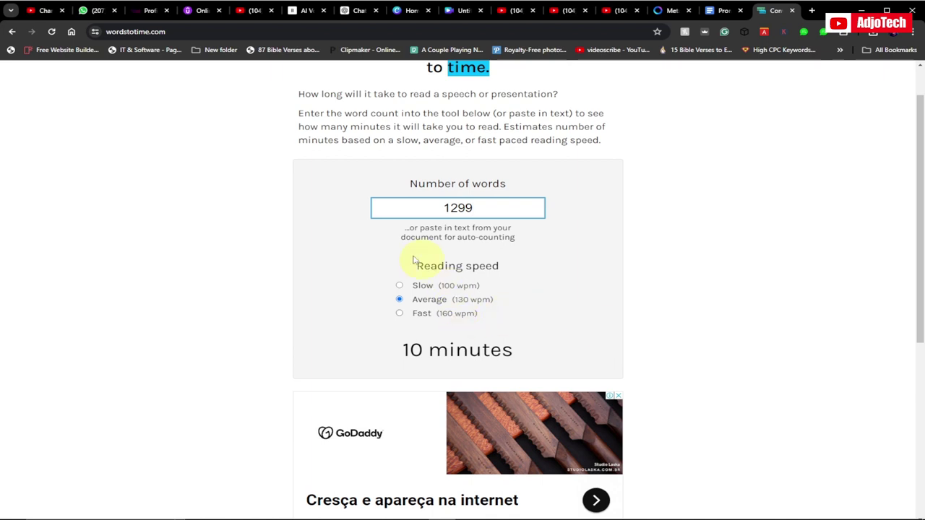
pyautogui.scroll(1, 401, 233)
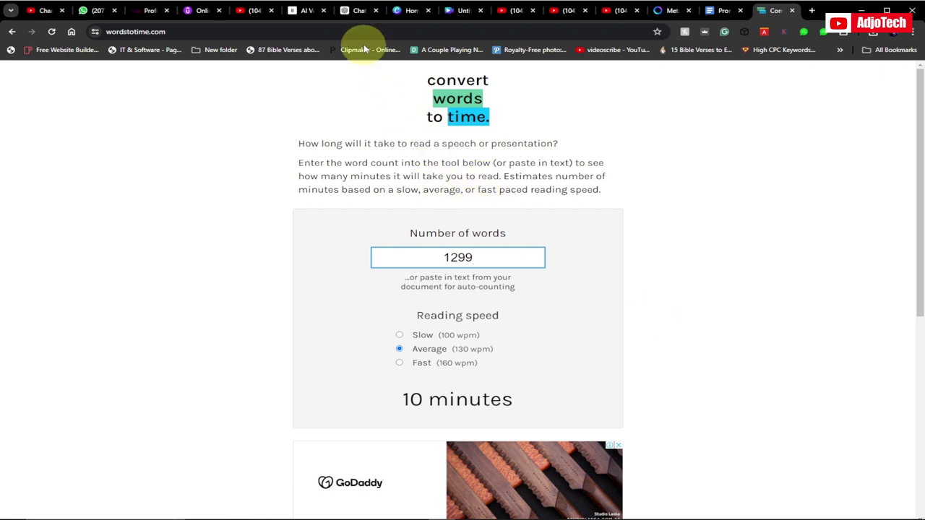
# Step: Add the first ElevenLabs voiceover from Uploads > Audio to the timeline and preview its opening
pyautogui.click(462, 10)
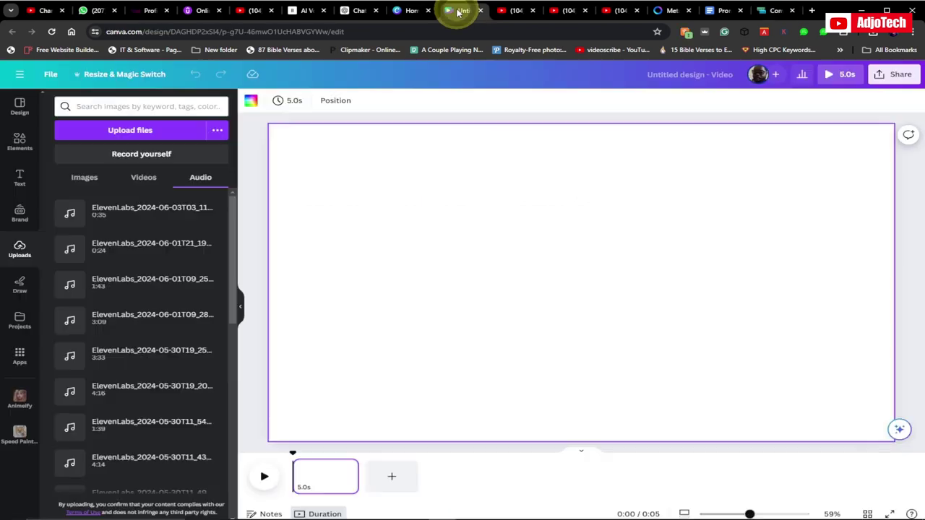
pyautogui.click(85, 178)
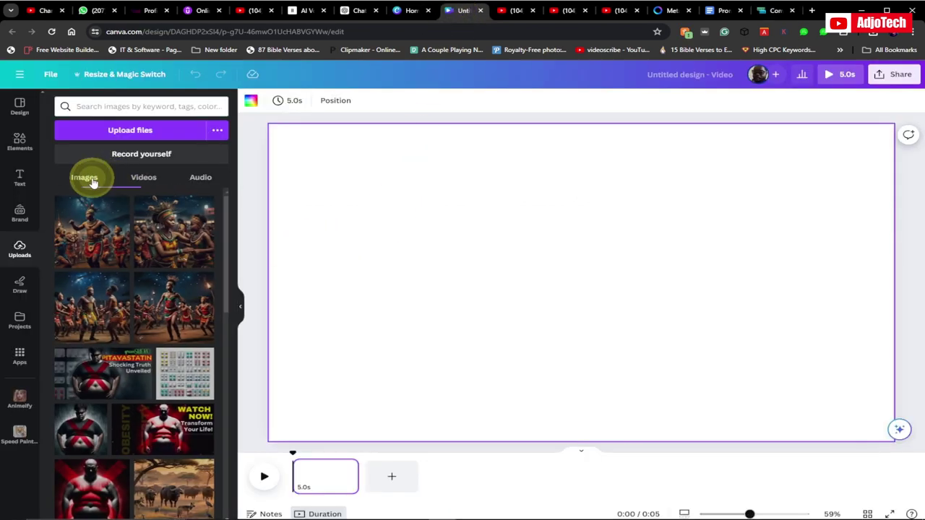
pyautogui.click(201, 181)
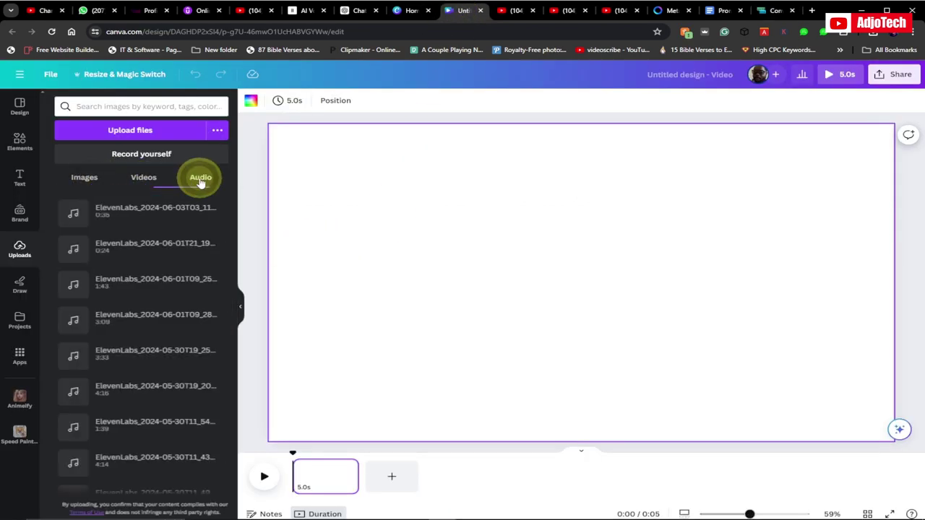
pyautogui.click(128, 214)
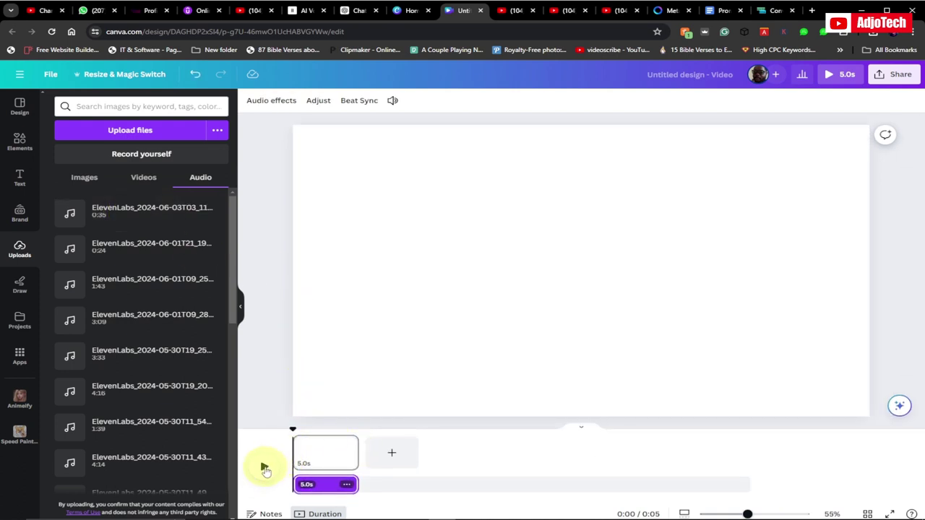
pyautogui.click(265, 467)
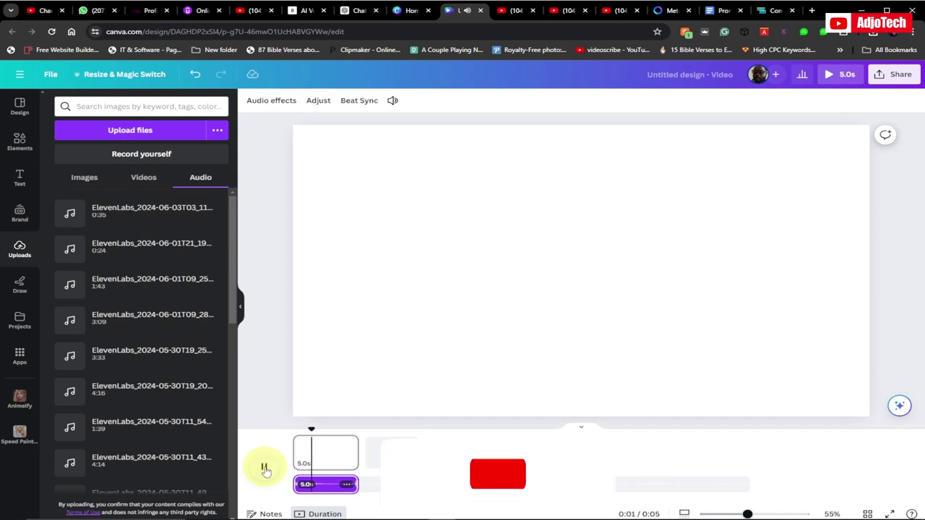
pyautogui.click(264, 467)
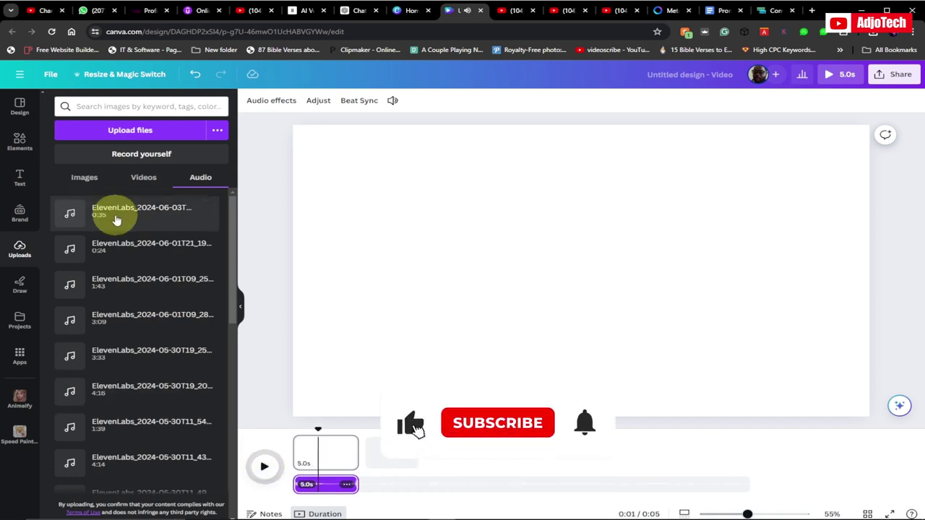
pyautogui.click(84, 177)
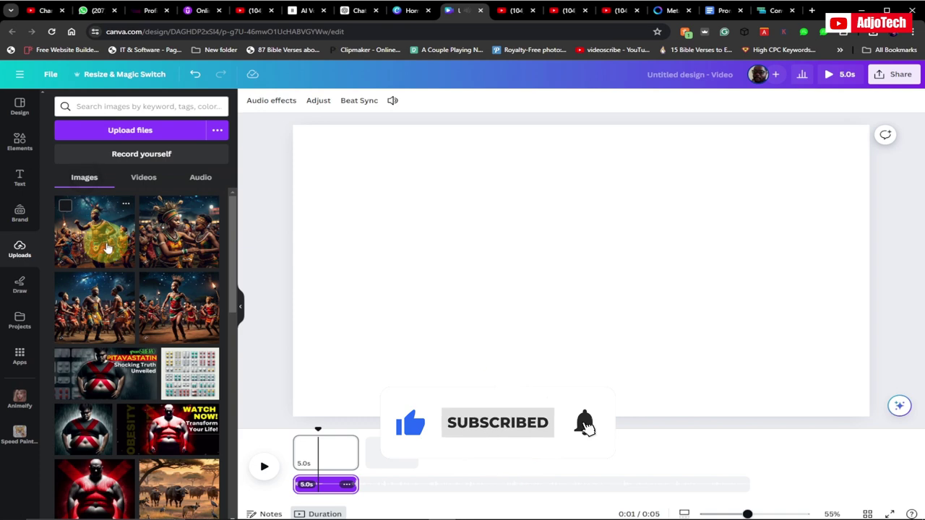
# Step: Place the night-time dance image on the first page and set it as the page background
pyautogui.click(99, 307)
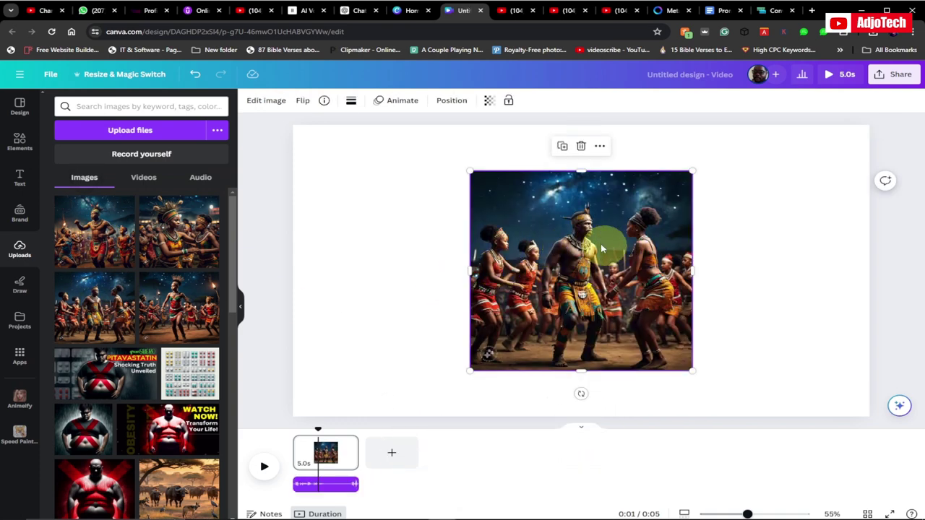
pyautogui.rightClick(592, 256)
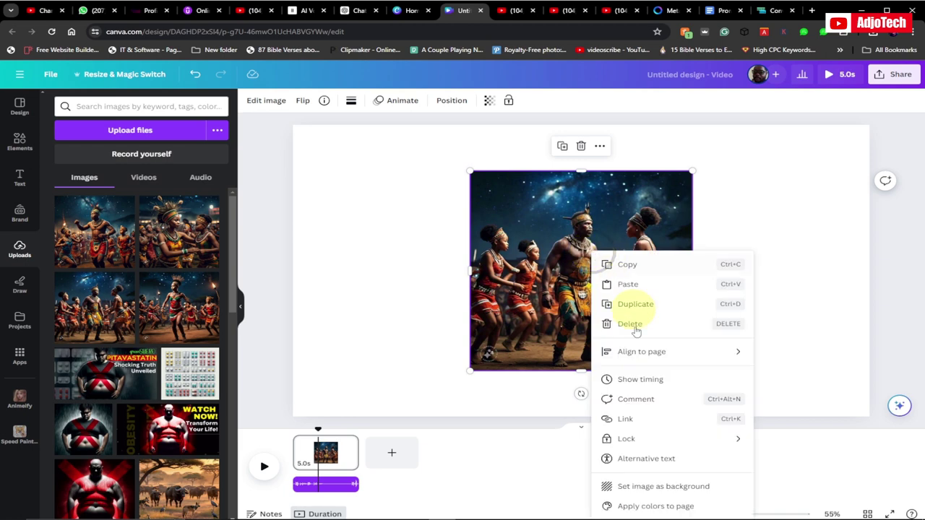
pyautogui.click(643, 486)
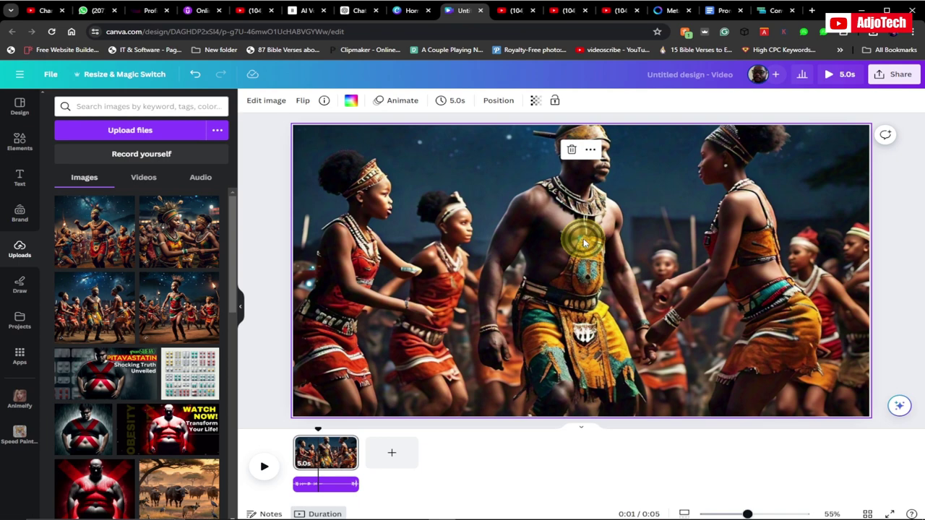
# Step: Reframe the background photo downward to reveal more starry sky
pyautogui.doubleClick(585, 243)
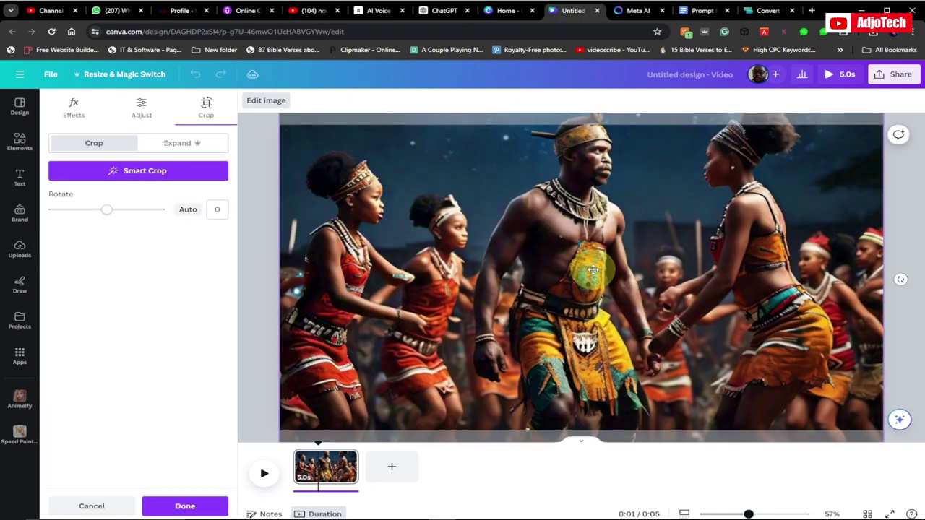
pyautogui.moveTo(613, 238); pyautogui.dragTo(609, 330)
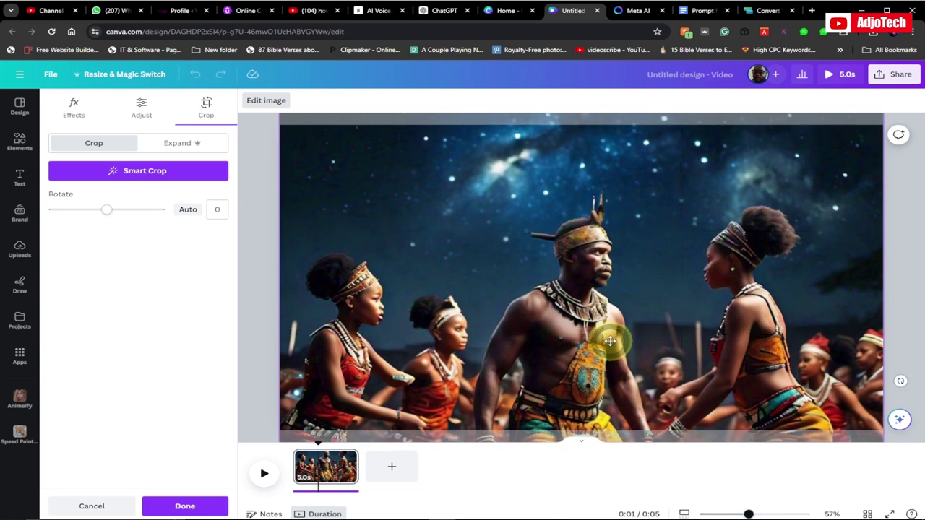
pyautogui.click(185, 507)
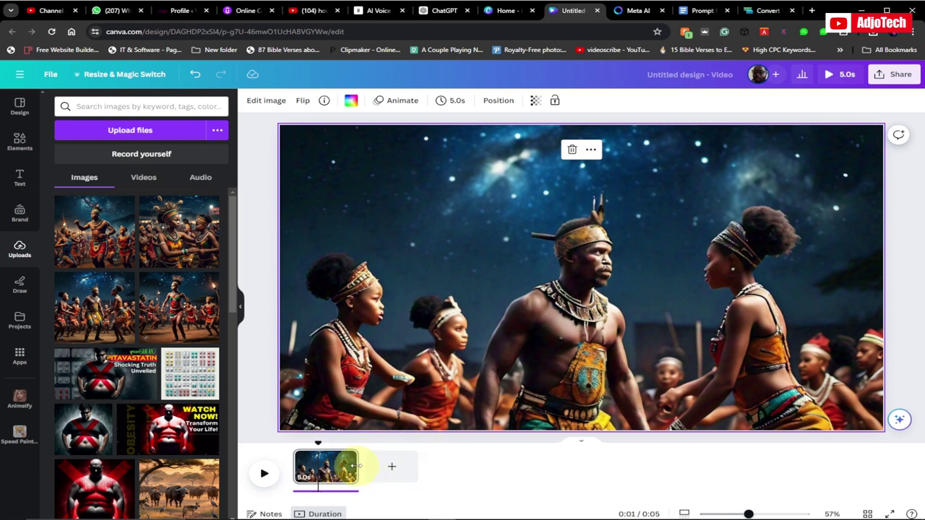
# Step: Set the first page's duration to 6.9 seconds
pyautogui.moveTo(354, 466); pyautogui.dragTo(419, 466)
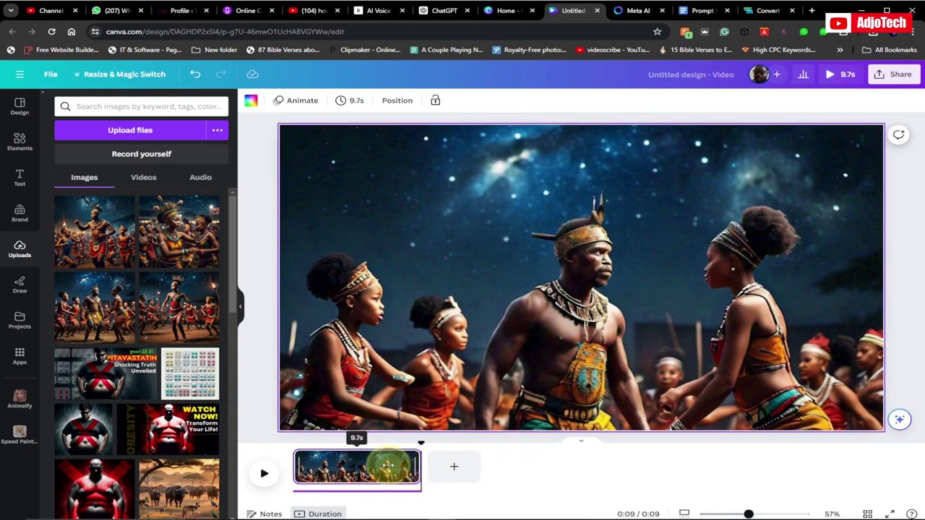
pyautogui.moveTo(417, 467); pyautogui.dragTo(385, 466)
pyautogui.click(550, 331)
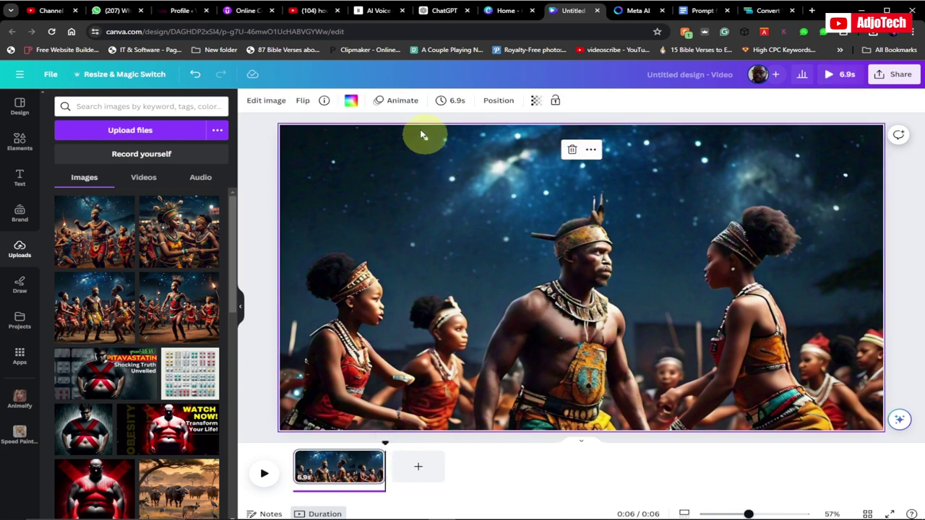
# Step: Apply the Breathe page animation with a slightly reduced scale amount
pyautogui.click(400, 101)
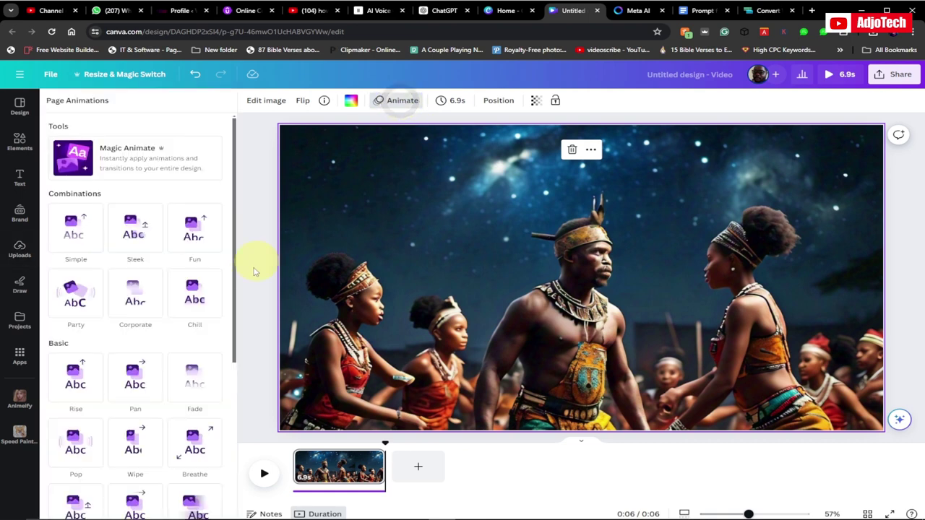
pyautogui.moveTo(233, 254); pyautogui.dragTo(231, 288)
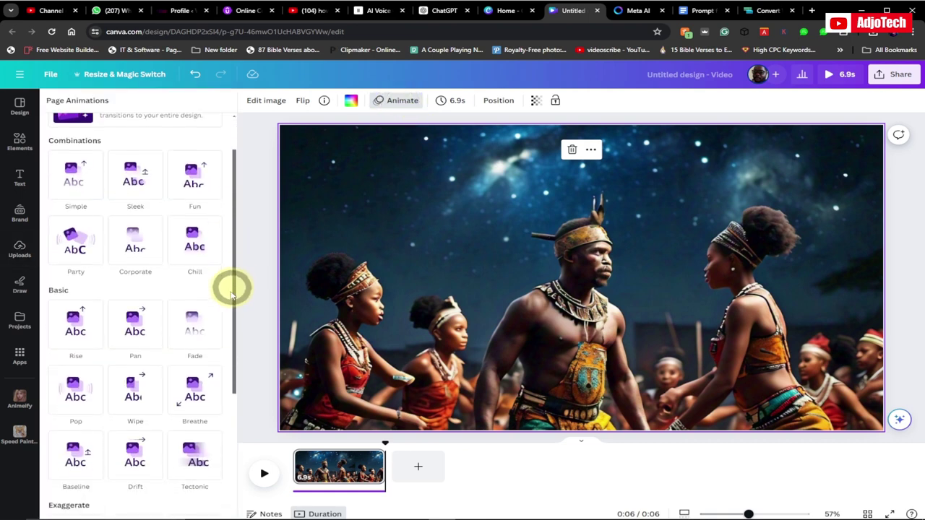
pyautogui.click(197, 388)
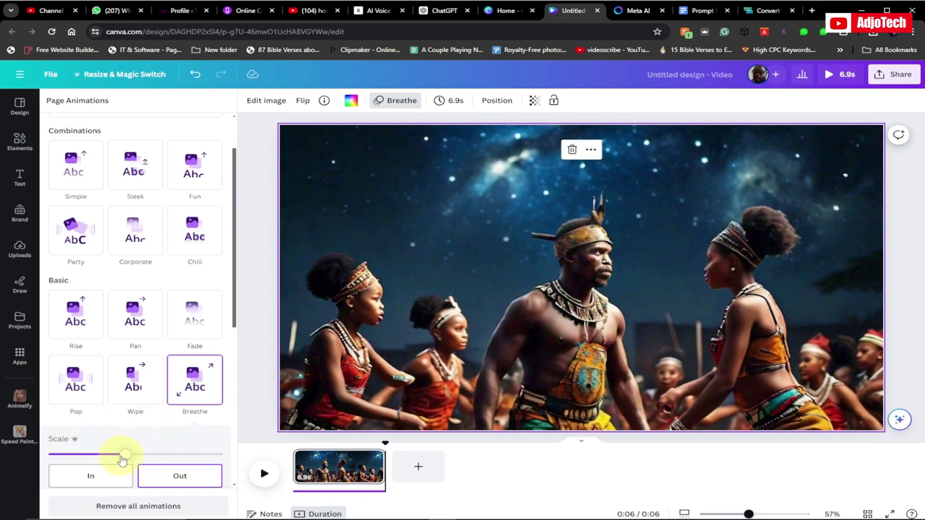
pyautogui.moveTo(124, 456)
pyautogui.mouseDown()
pyautogui.moveTo(132, 454)
pyautogui.moveTo(120, 453)
pyautogui.mouseUp()
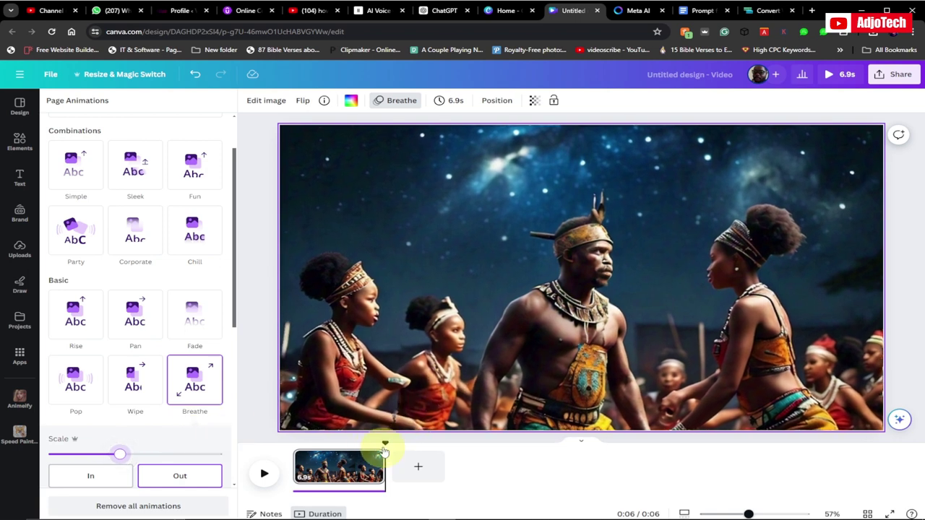
# Step: Preview the page from the start to watch the Breathe animation
pyautogui.click(273, 442)
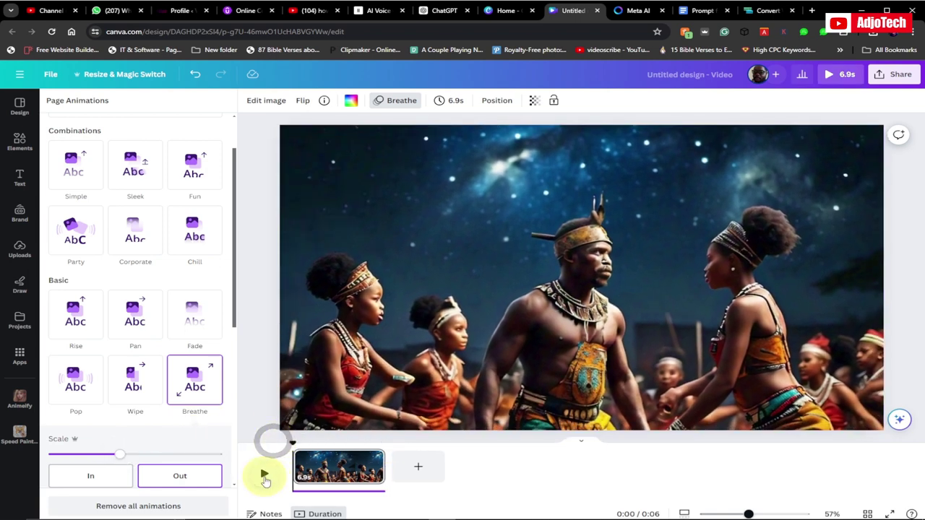
pyautogui.click(264, 476)
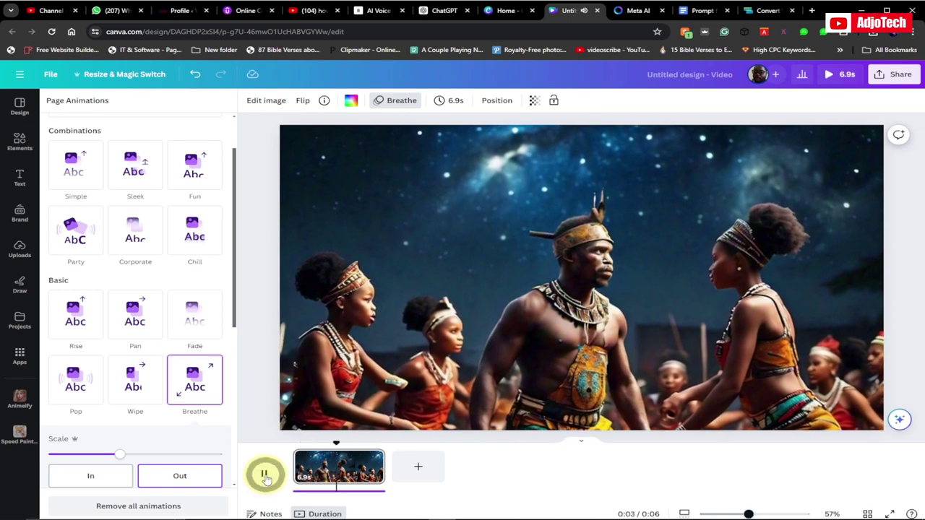
pyautogui.click(265, 477)
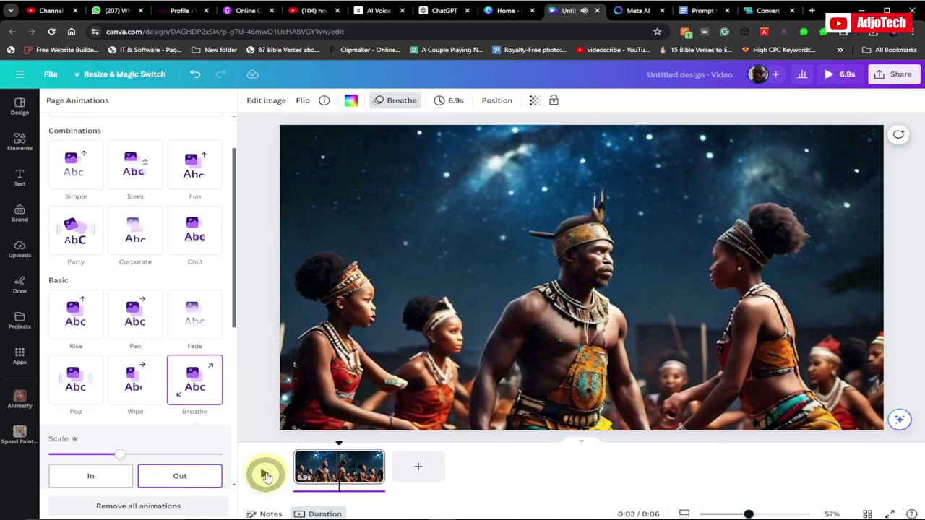
# Step: Add a default 'Add a heading' text box to the dancer page
pyautogui.click(20, 179)
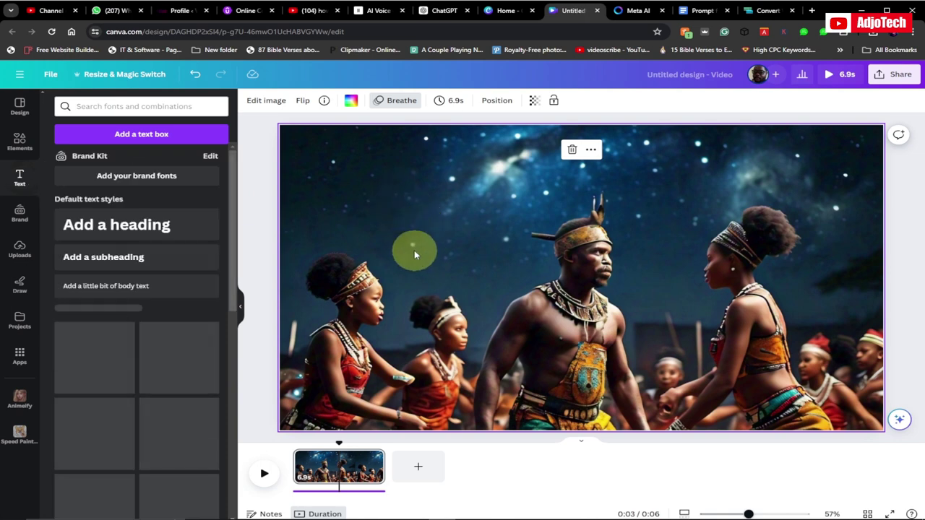
pyautogui.click(114, 228)
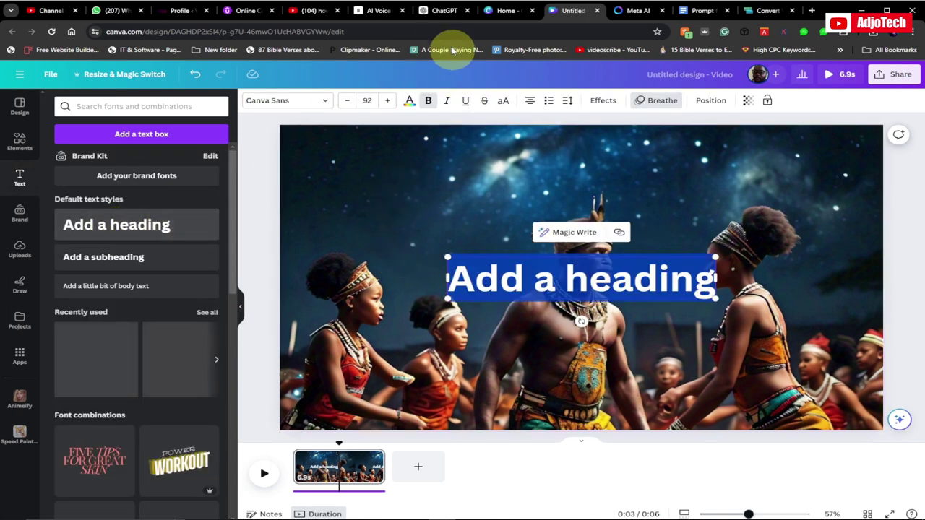
pyautogui.click(438, 14)
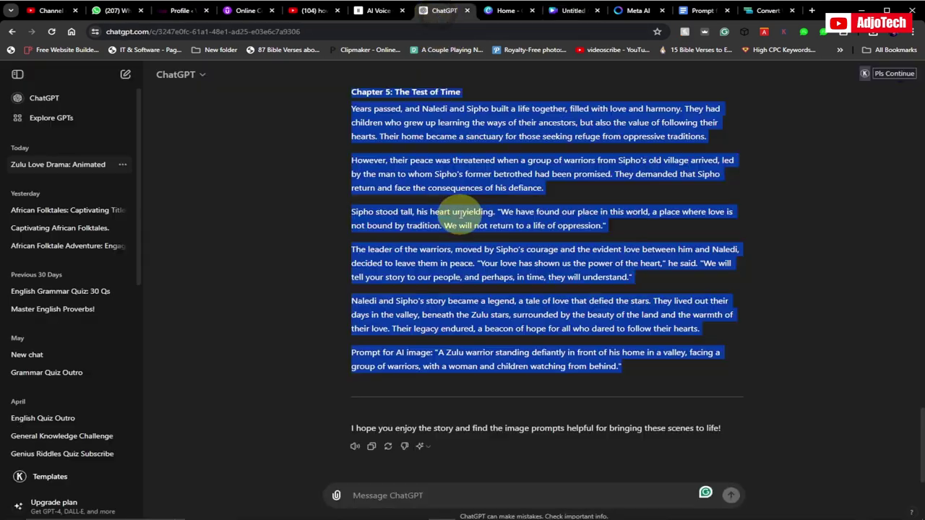
# Step: Select the title 'Beneath the Zulu Stars: A Love Story' in the ChatGPT story
pyautogui.scroll(2, 430, 204)
pyautogui.scroll(2, 429, 204)
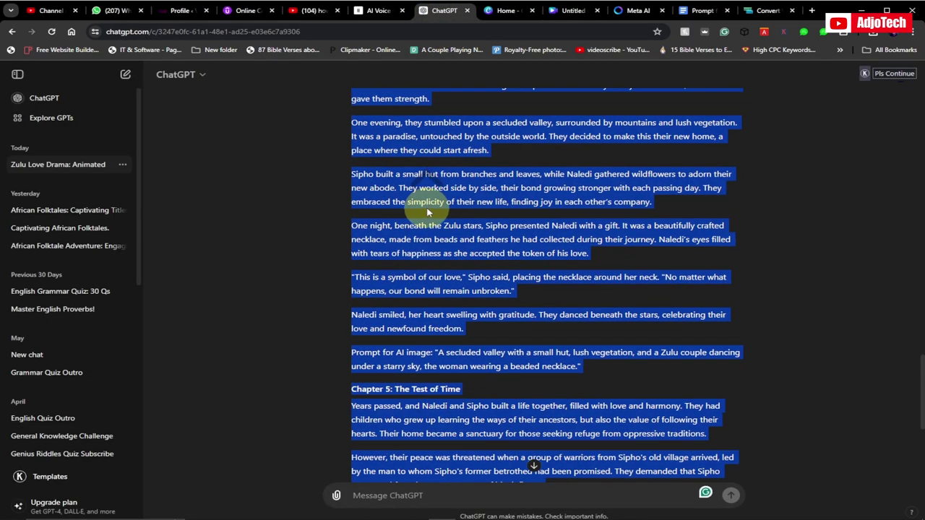
pyautogui.scroll(10, 426, 245)
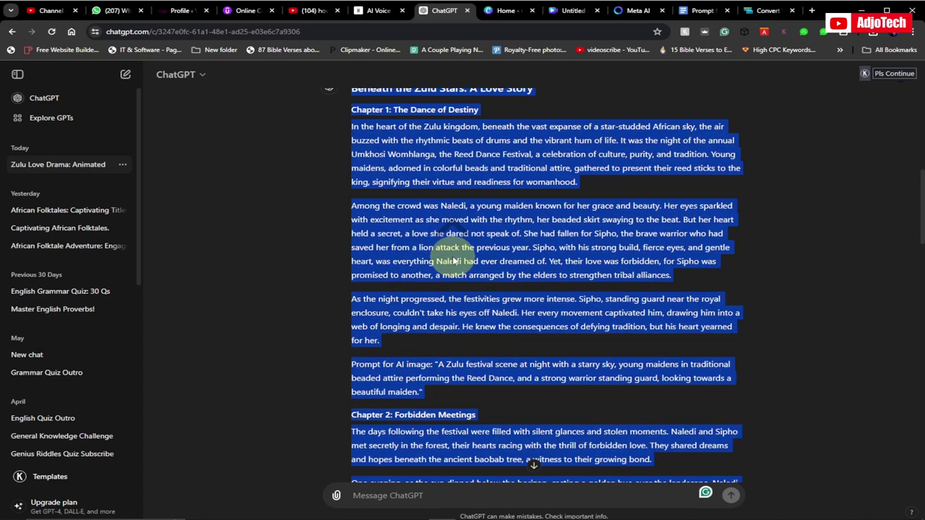
pyautogui.scroll(5, 454, 261)
pyautogui.scroll(-1, 427, 361)
pyautogui.click(373, 379)
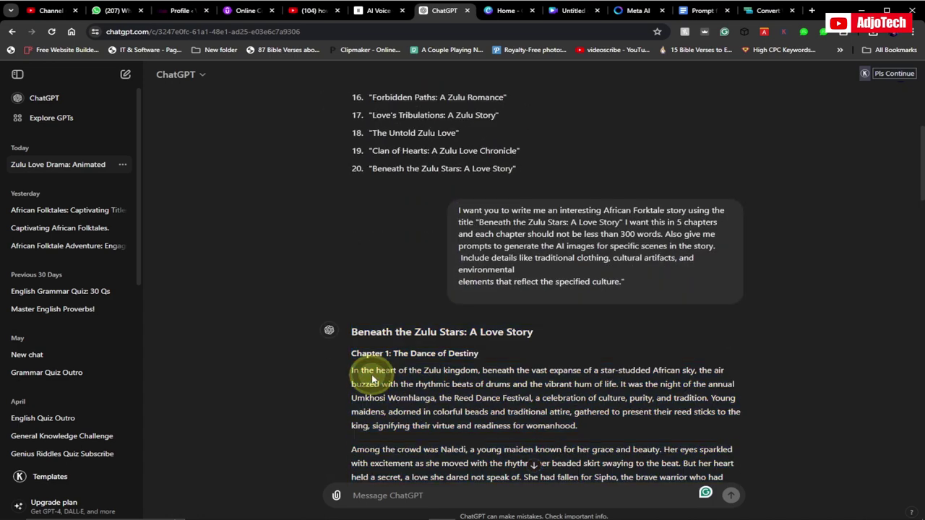
pyautogui.moveTo(331, 331); pyautogui.dragTo(550, 337)
pyautogui.hotkey('ctrl', 'c')
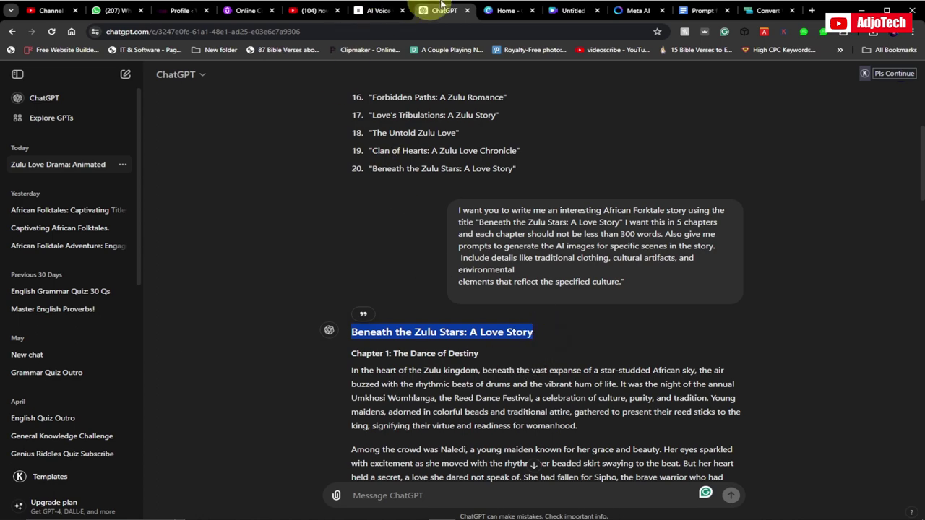
pyautogui.click(553, 14)
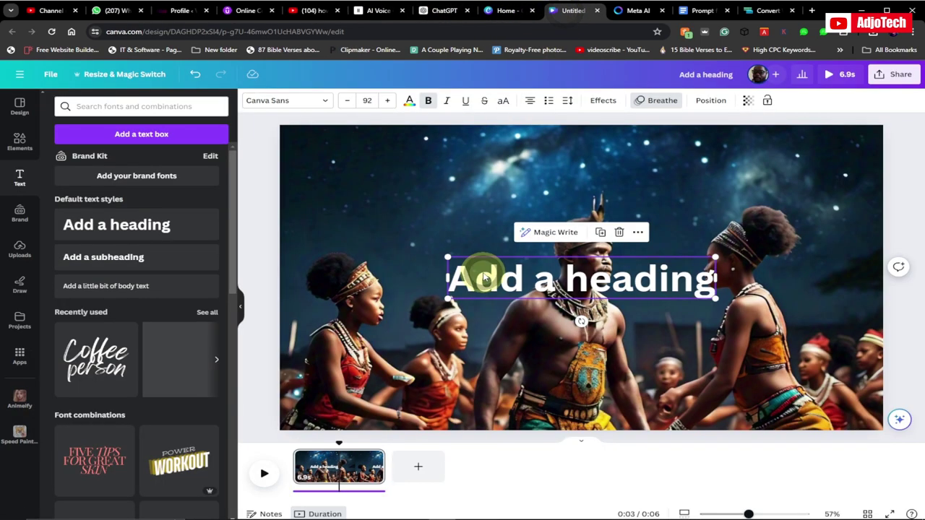
# Step: Paste 'Beneath the Zulu Stars: A Love Story' into the heading and set it in Gagalin
pyautogui.hotkey('ctrl', 'v')
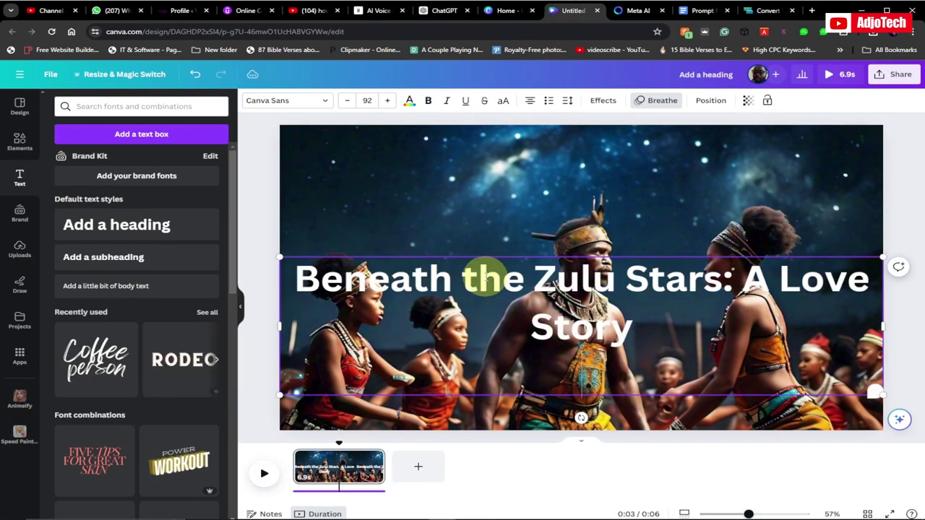
pyautogui.hotkey('ctrl', 'a')
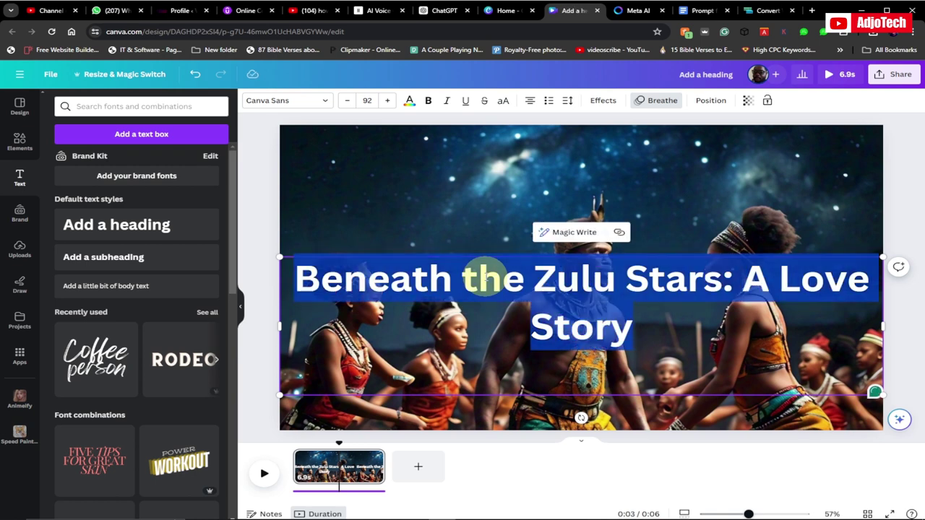
pyautogui.click(301, 107)
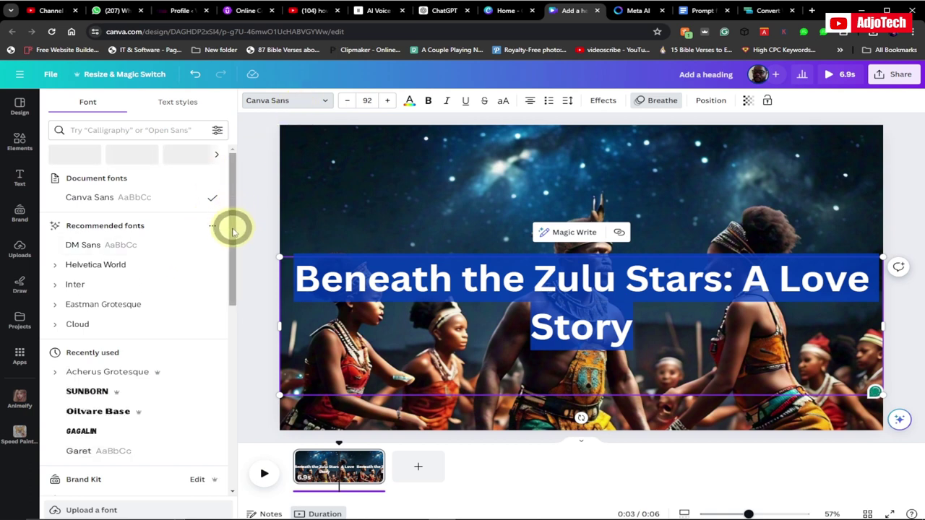
pyautogui.scroll(-1, 231, 236)
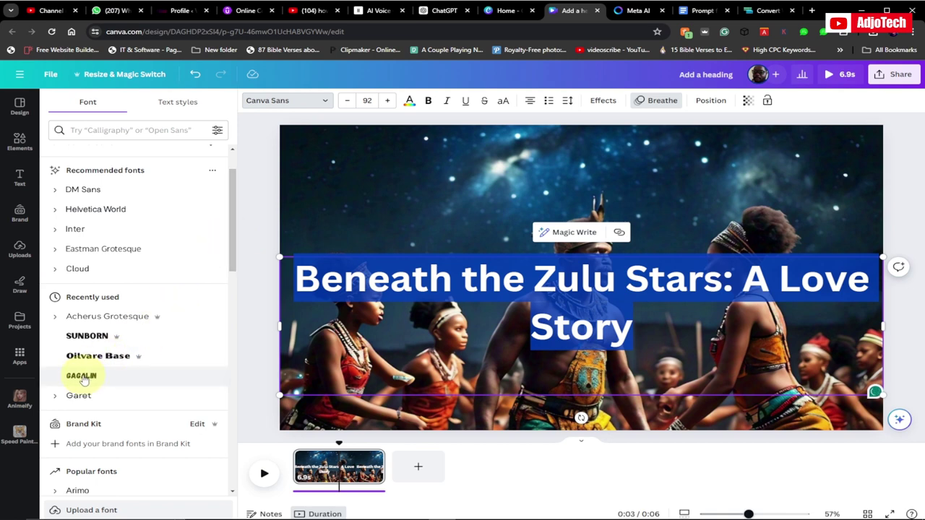
pyautogui.click(88, 378)
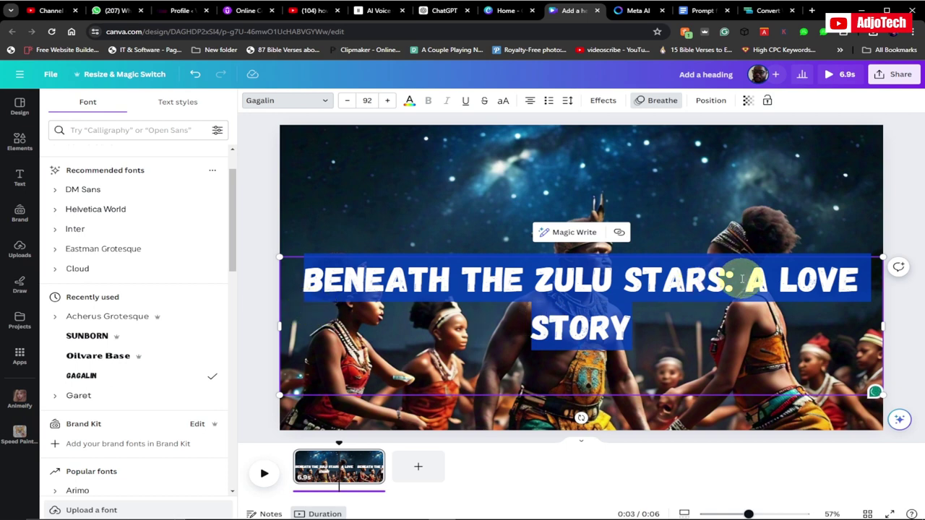
# Step: Give the whole 'Beneath the Zulu Stars' heading a black Outline effect
pyautogui.press('Escape')
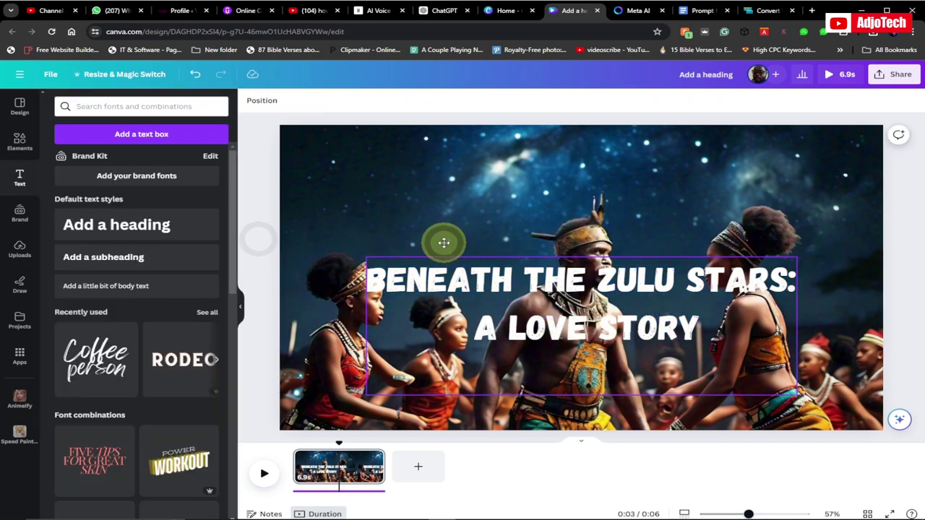
pyautogui.click(440, 242)
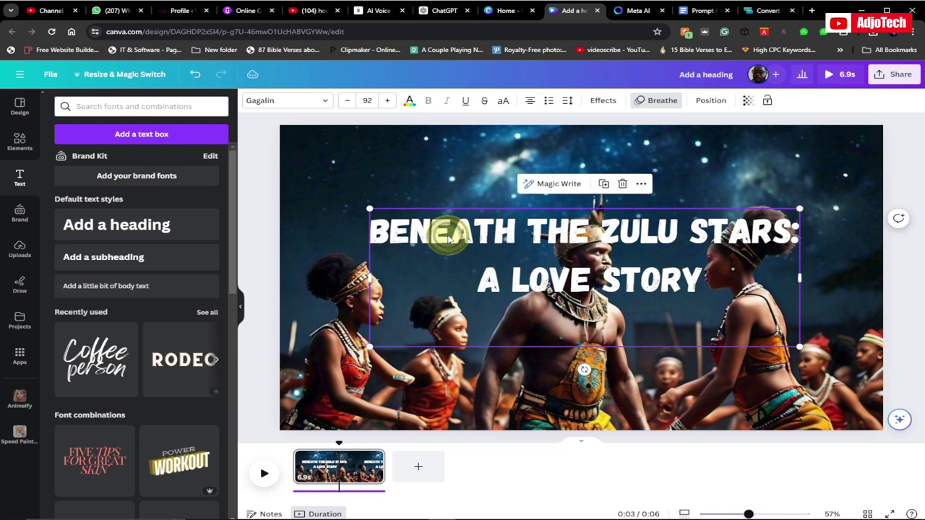
pyautogui.doubleClick(449, 239)
pyautogui.hotkey('ctrl', 'a')
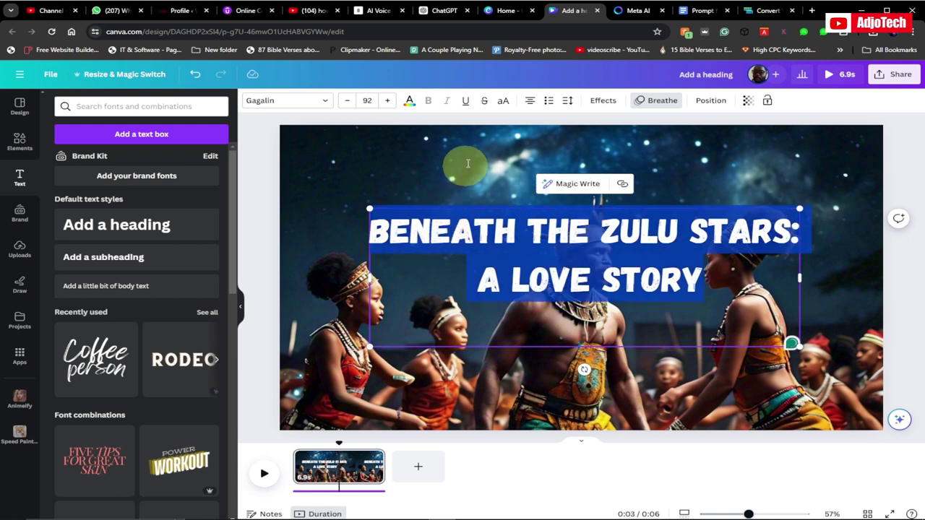
pyautogui.click(602, 101)
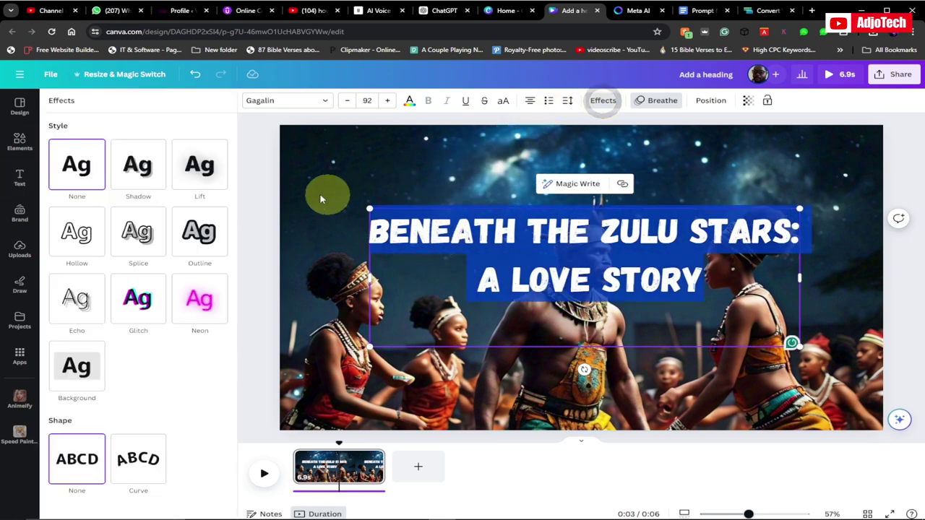
pyautogui.click(195, 239)
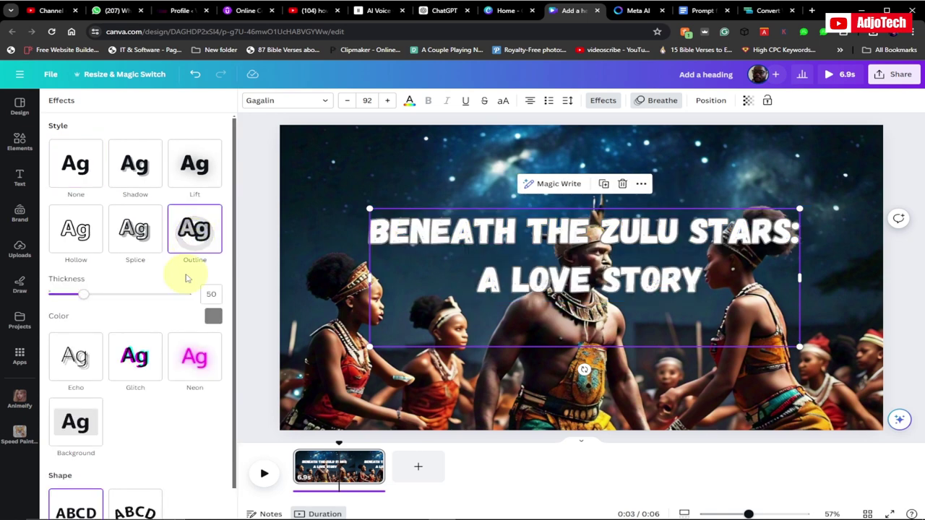
pyautogui.click(213, 318)
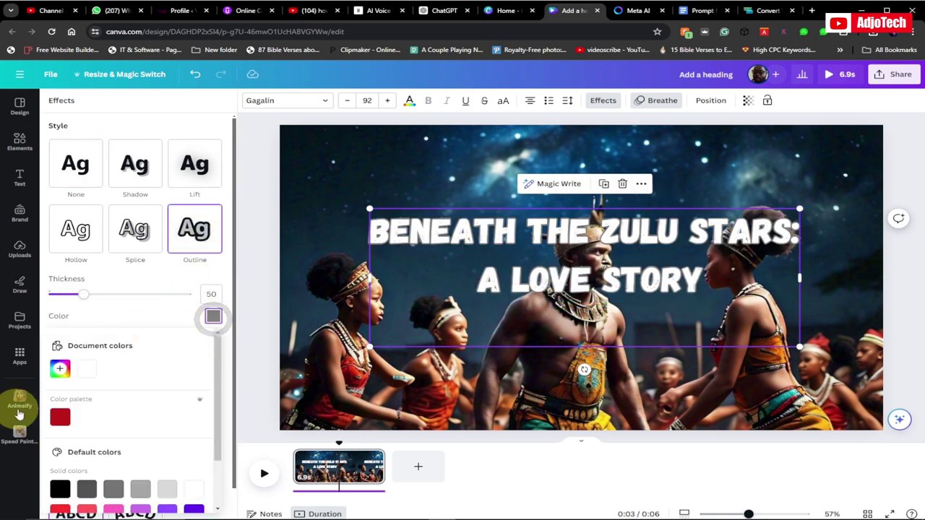
pyautogui.scroll(-1, 70, 410)
pyautogui.click(61, 424)
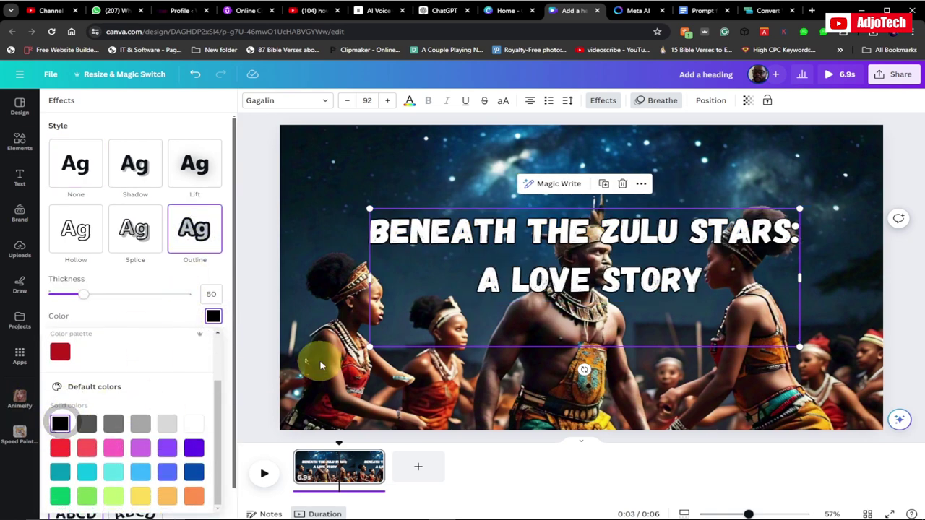
pyautogui.click(519, 240)
pyautogui.click(520, 240)
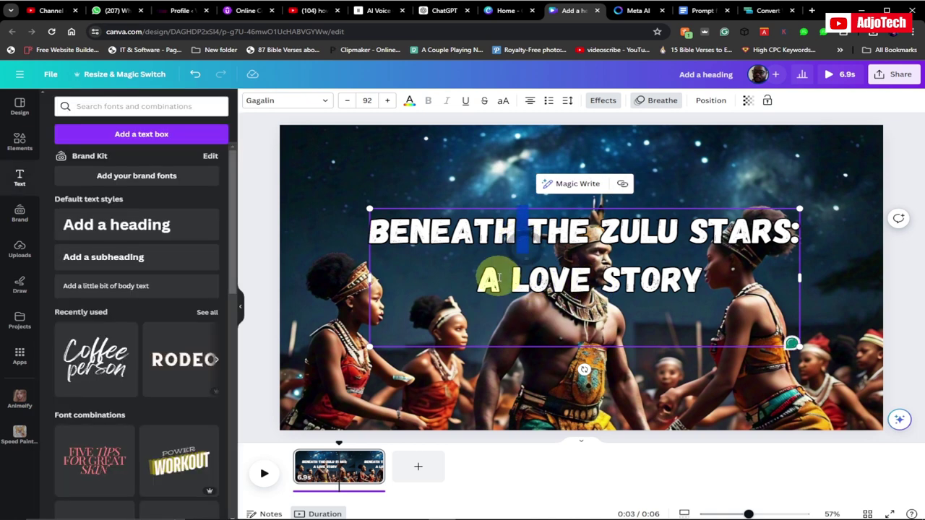
pyautogui.moveTo(488, 281); pyautogui.dragTo(705, 282)
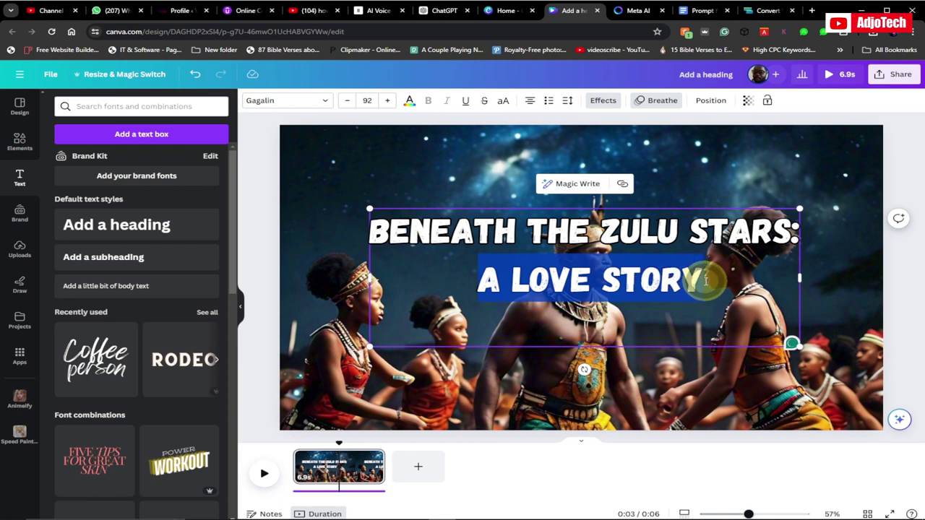
# Step: Colour the 'A LOVE STORY' line golden orange
pyautogui.click(410, 102)
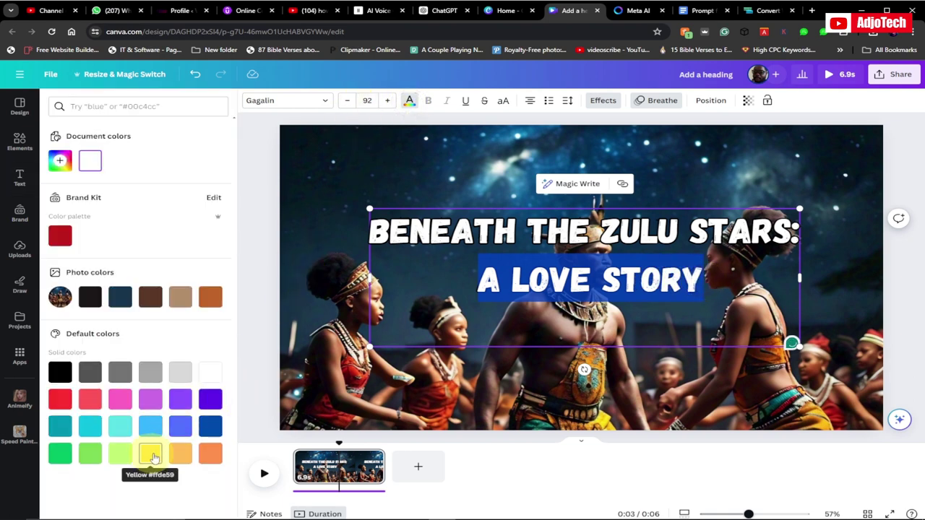
pyautogui.click(179, 453)
pyautogui.click(538, 289)
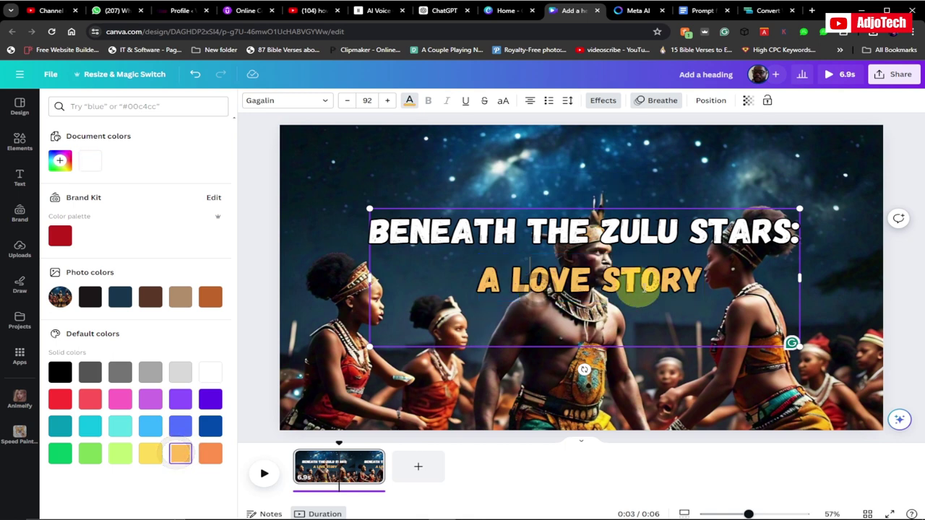
# Step: Tighten the title's line spacing to 0.96
pyautogui.click(351, 229)
pyautogui.click(336, 221)
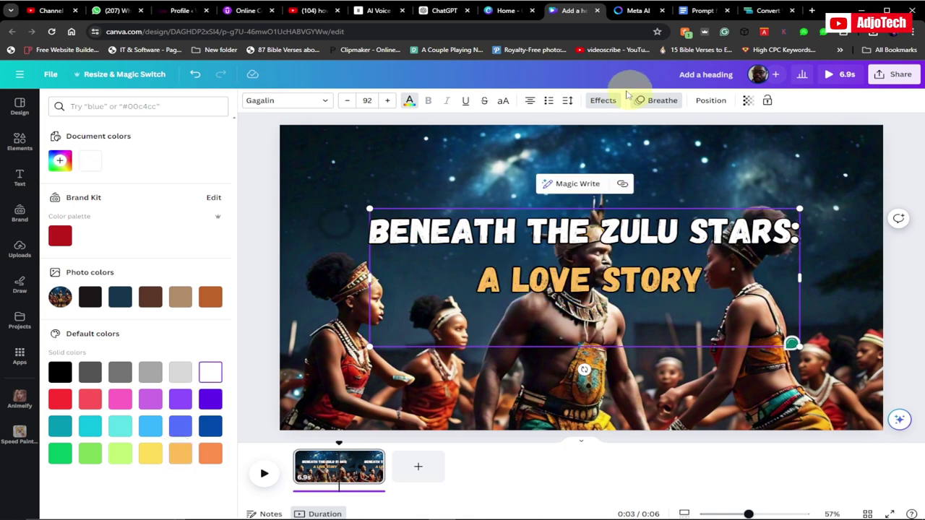
pyautogui.click(568, 103)
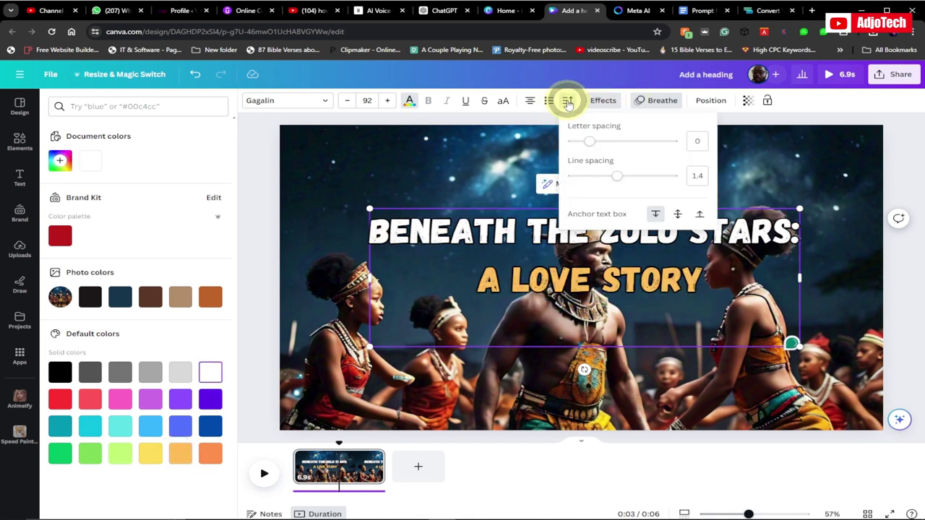
pyautogui.moveTo(609, 177); pyautogui.dragTo(591, 178)
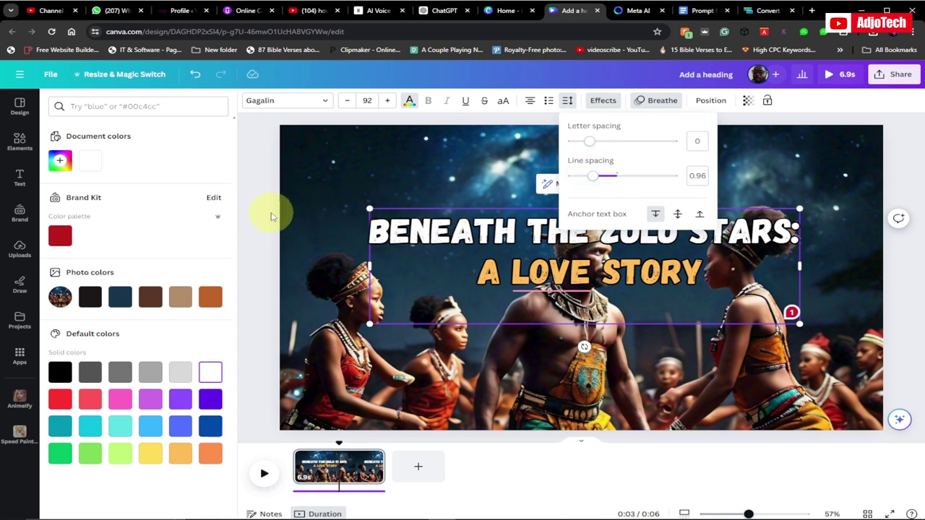
pyautogui.click(271, 215)
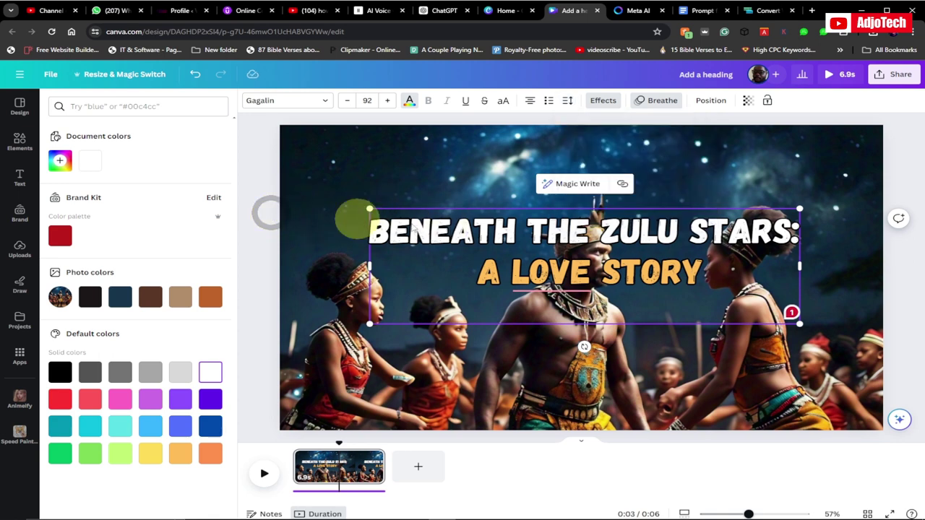
pyautogui.click(282, 208)
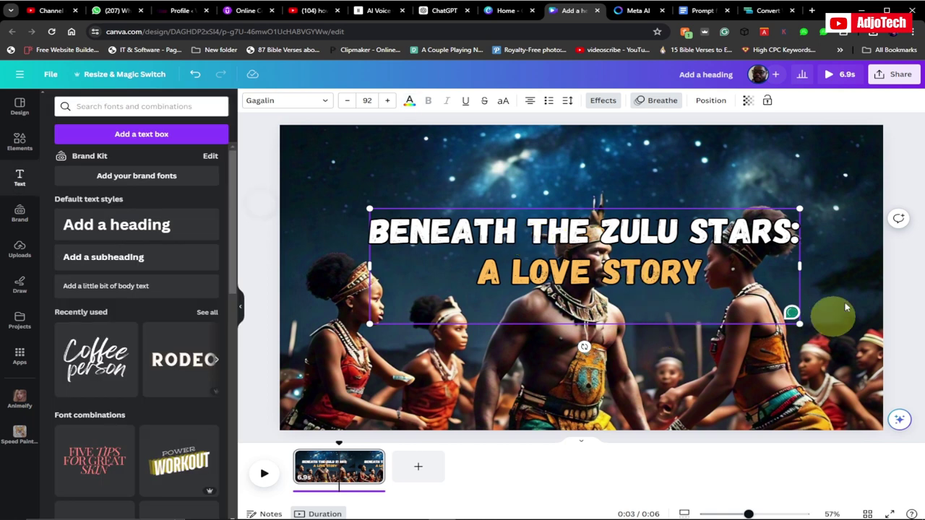
pyautogui.click(894, 277)
pyautogui.click(531, 231)
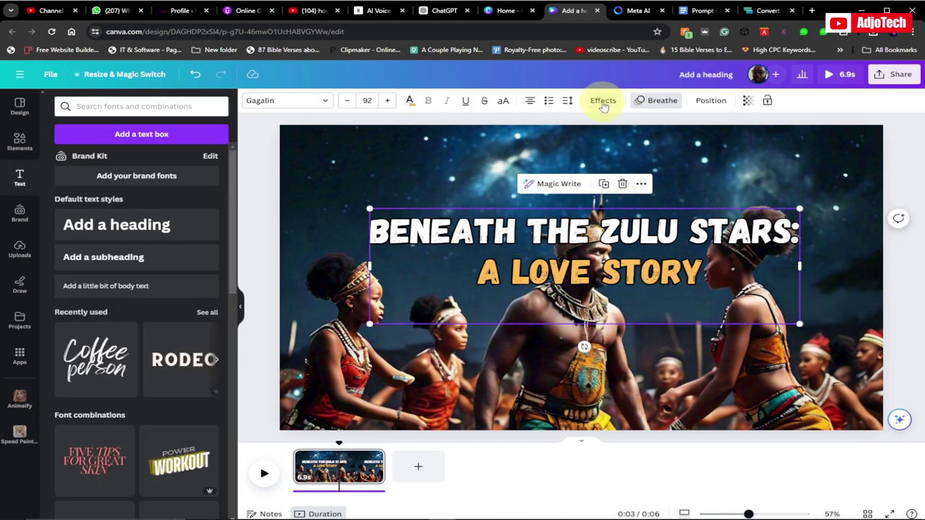
# Step: Apply the Typewriter writing animation to the title
pyautogui.click(604, 103)
pyautogui.click(640, 104)
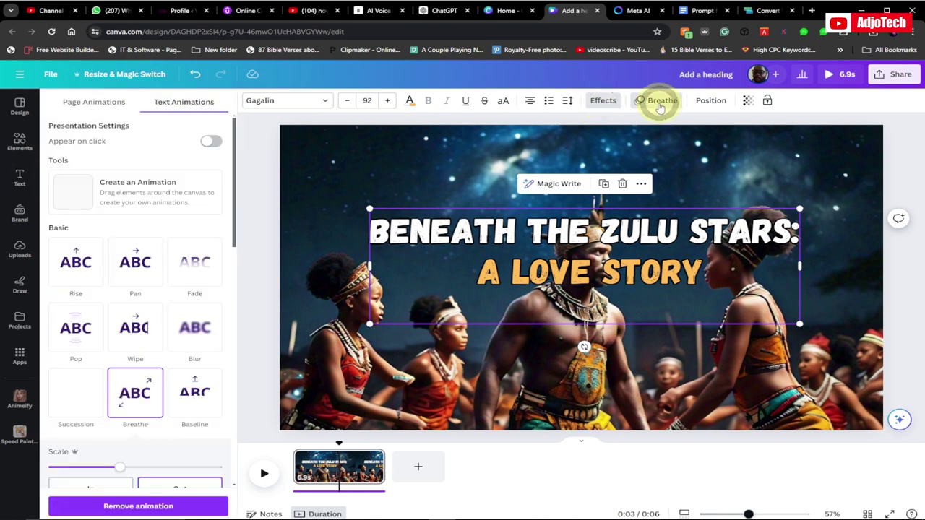
pyautogui.moveTo(235, 210); pyautogui.dragTo(233, 311)
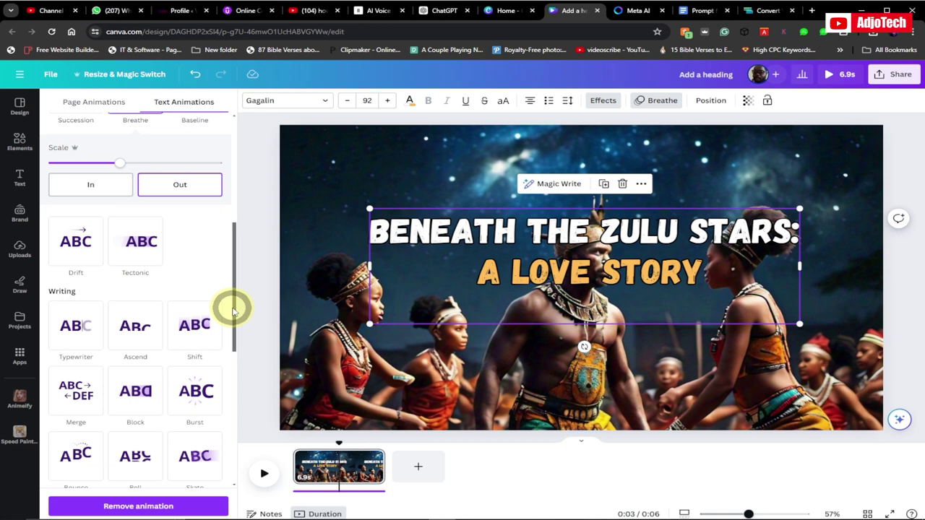
pyautogui.click(73, 327)
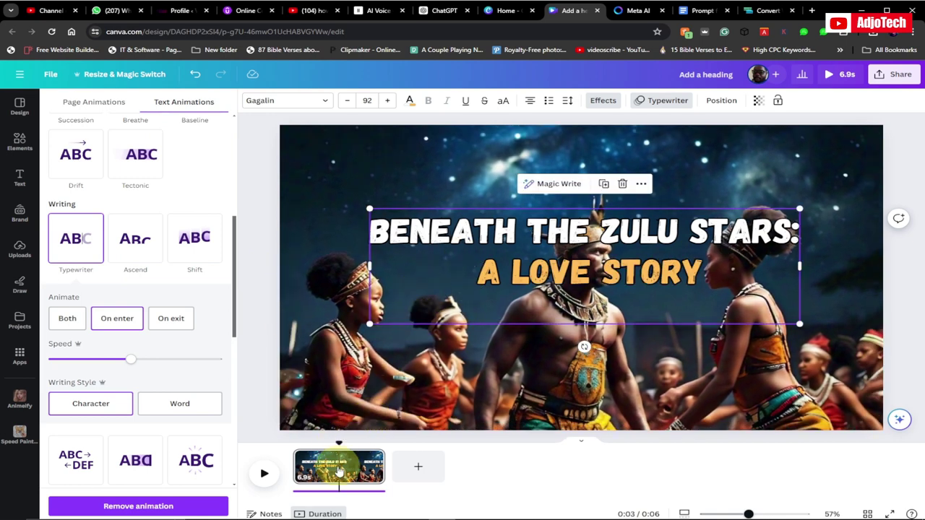
# Step: Show the title's timing, shorten its track, and play the video from the start
pyautogui.rightClick(463, 237)
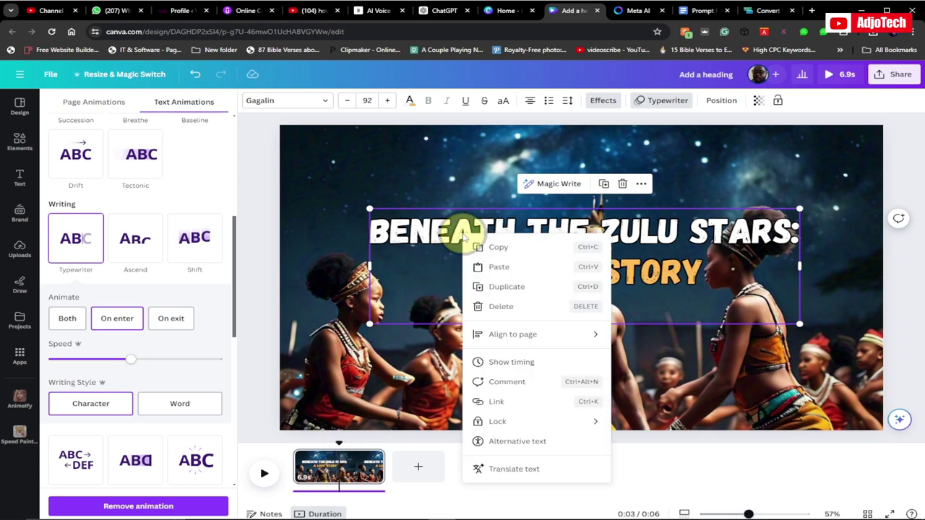
pyautogui.click(517, 365)
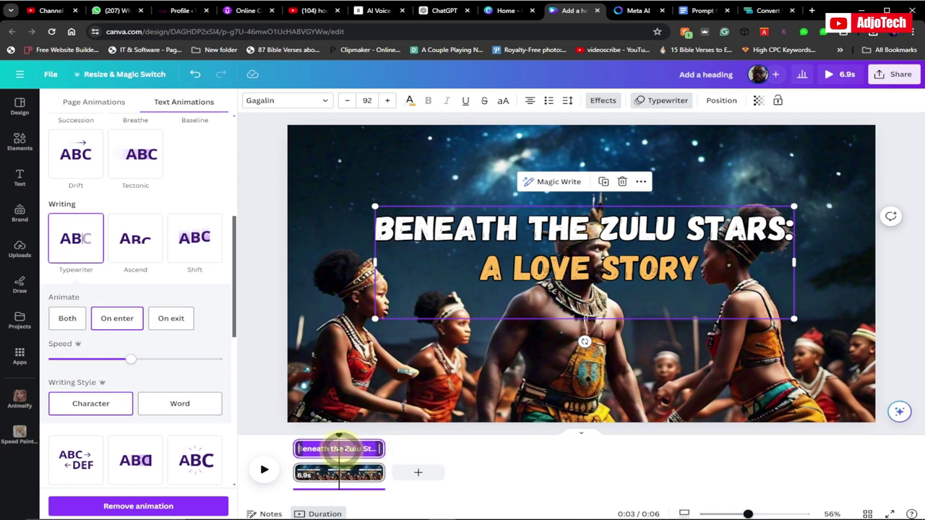
pyautogui.moveTo(379, 448); pyautogui.dragTo(341, 440)
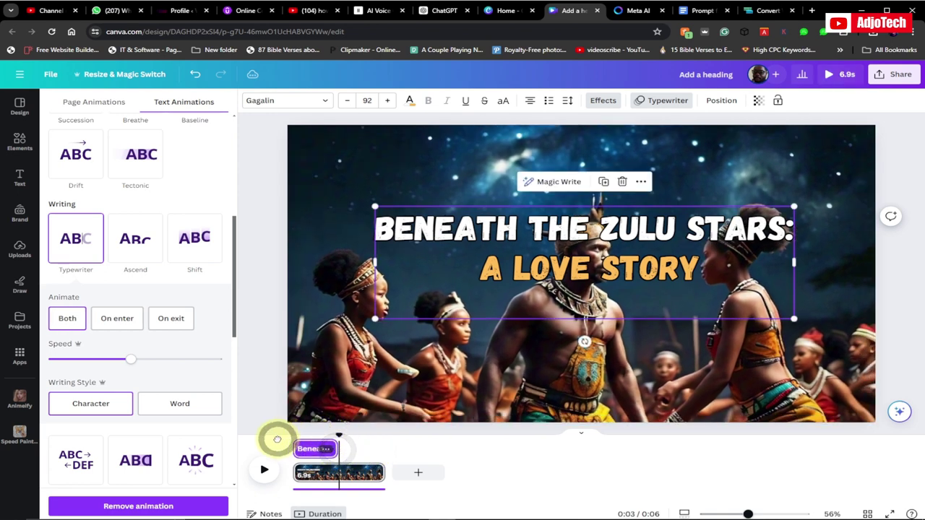
pyautogui.click(277, 439)
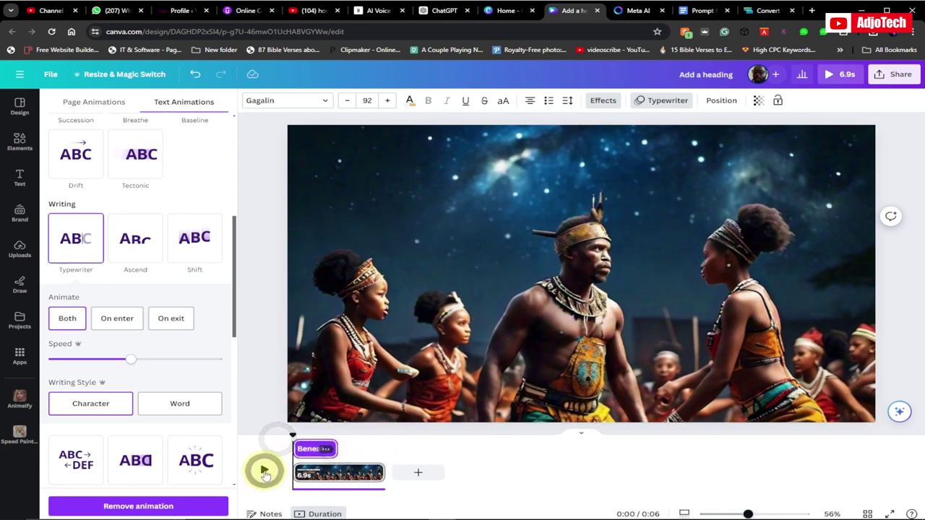
pyautogui.click(264, 471)
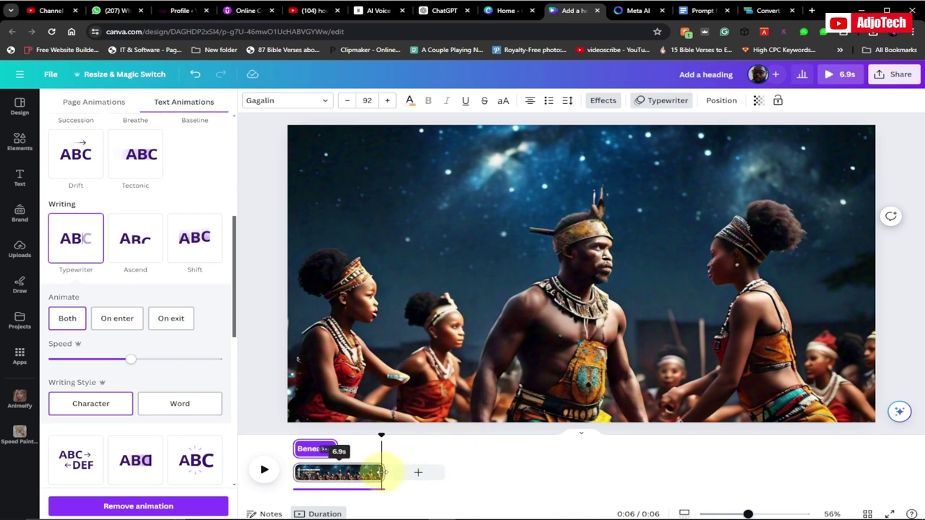
# Step: Add a second page with the festival dancers image as its background, lengthened to 6.8 seconds
pyautogui.click(415, 474)
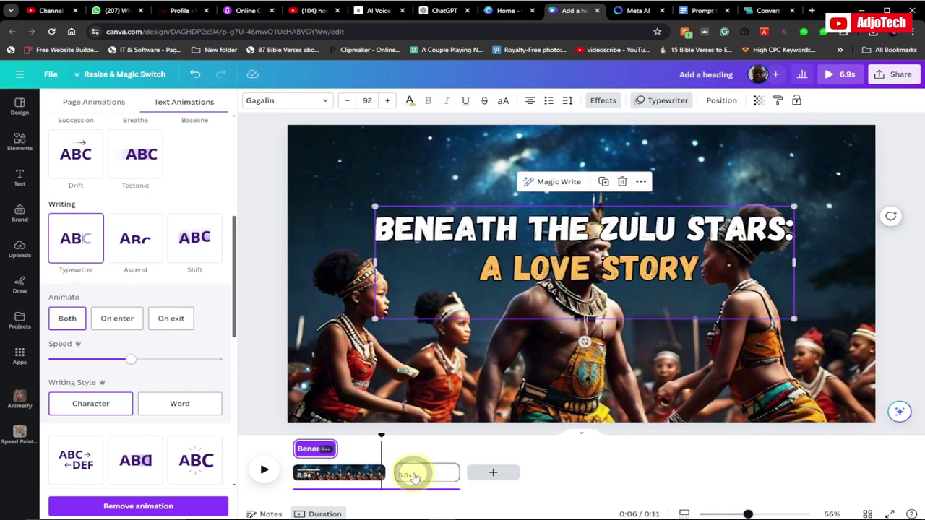
pyautogui.click(20, 247)
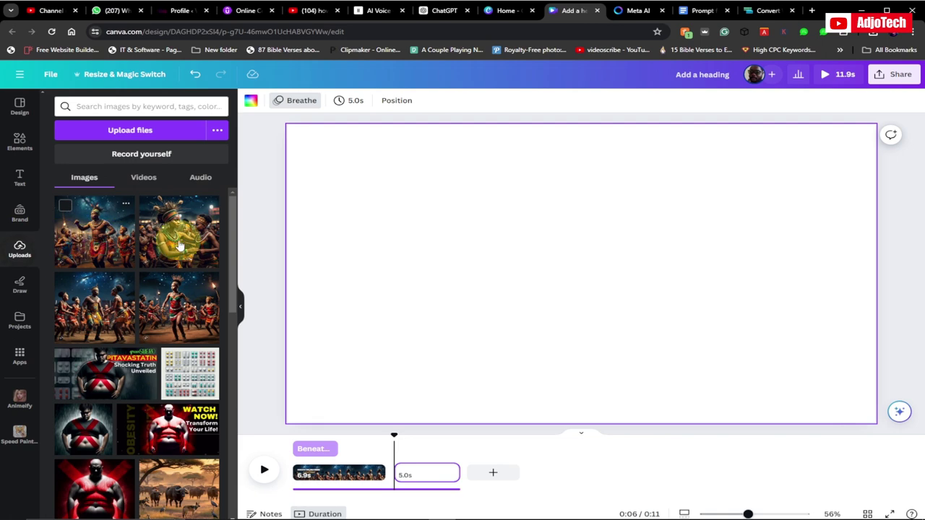
pyautogui.click(180, 246)
pyautogui.rightClick(640, 279)
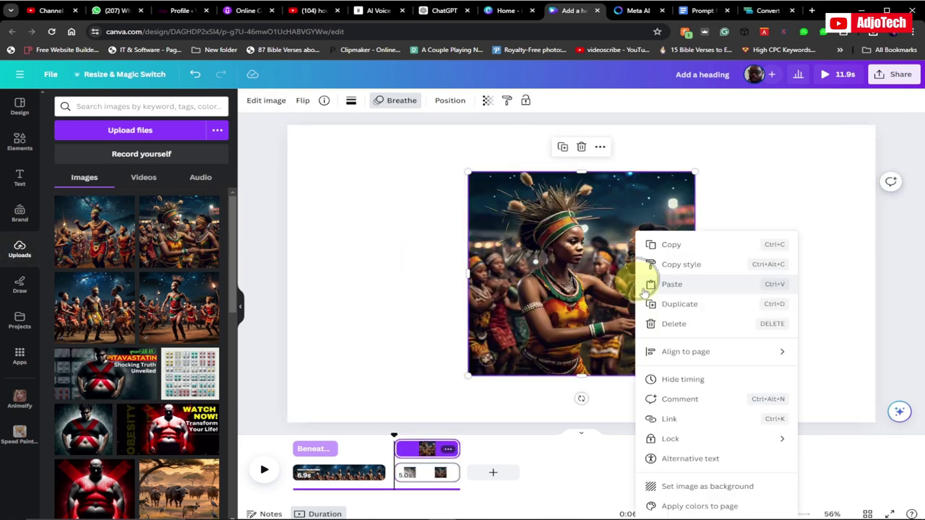
pyautogui.click(699, 487)
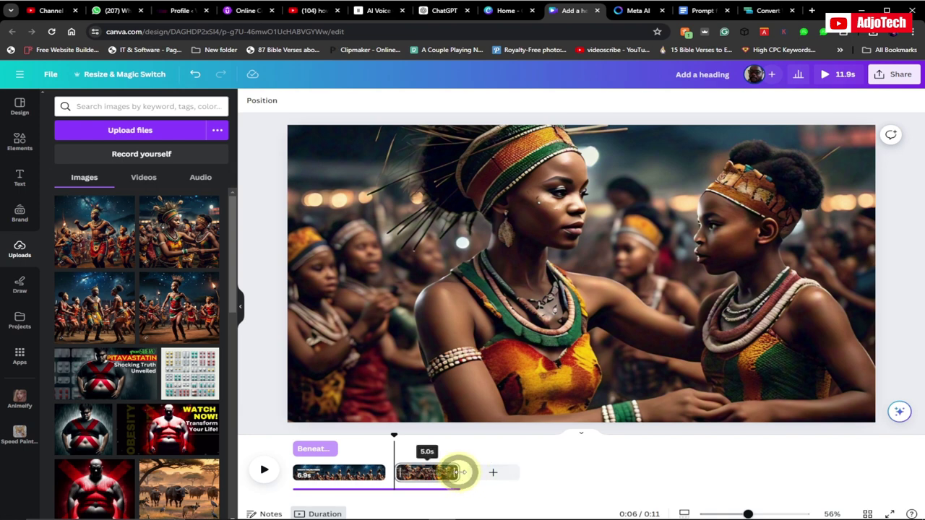
pyautogui.moveTo(460, 472); pyautogui.dragTo(480, 471)
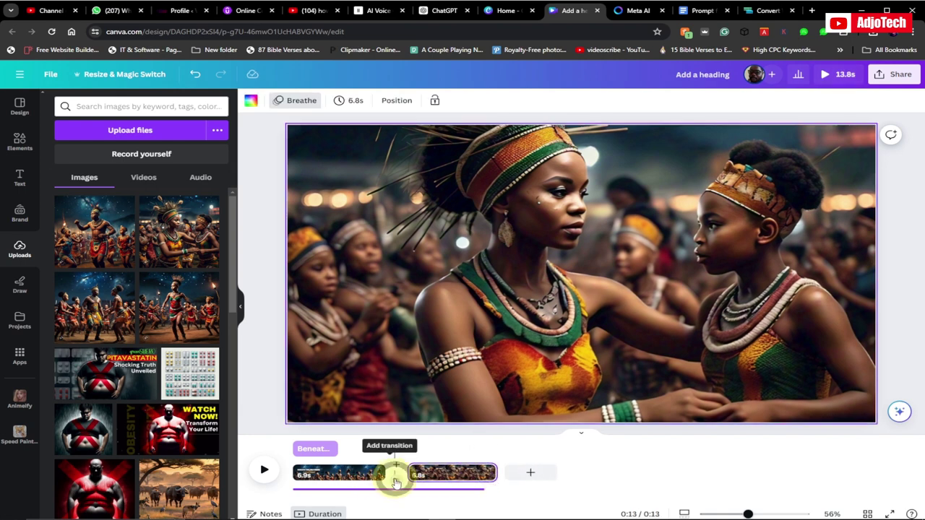
pyautogui.click(396, 481)
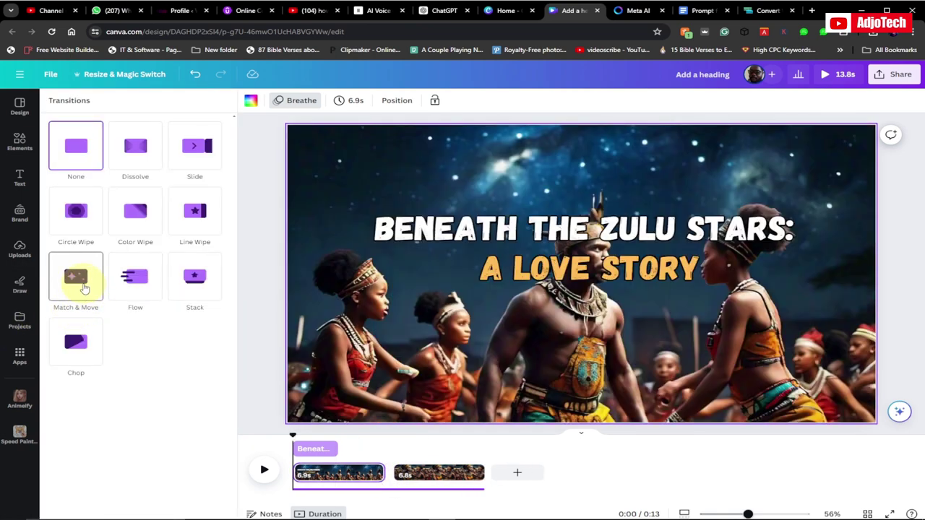
# Step: Use a Match & Move transition between pages 1 and 2, then add a third page with a cropped dancers background
pyautogui.click(84, 287)
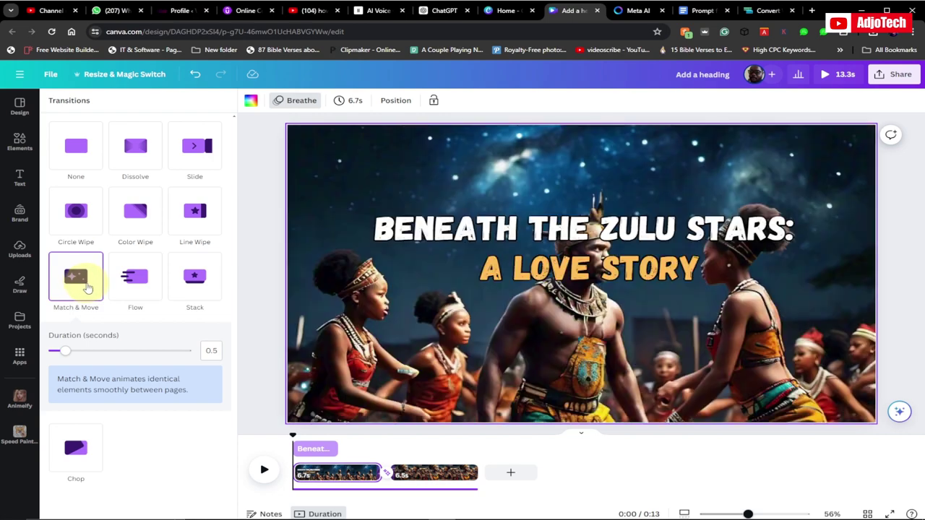
pyautogui.click(515, 474)
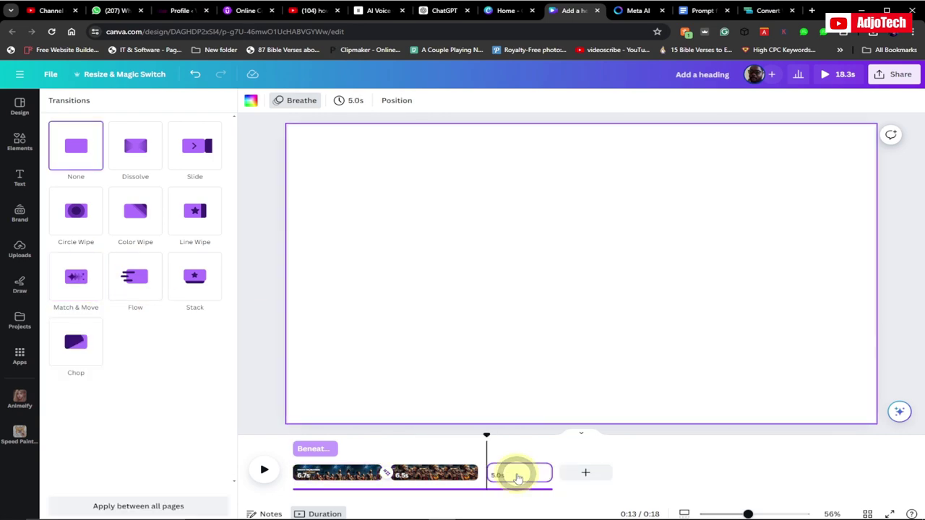
pyautogui.click(19, 248)
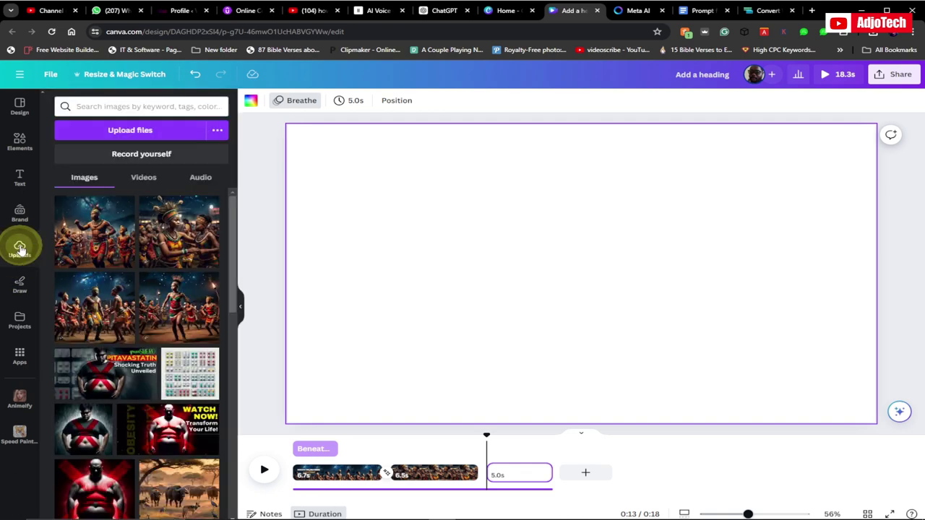
pyautogui.click(114, 310)
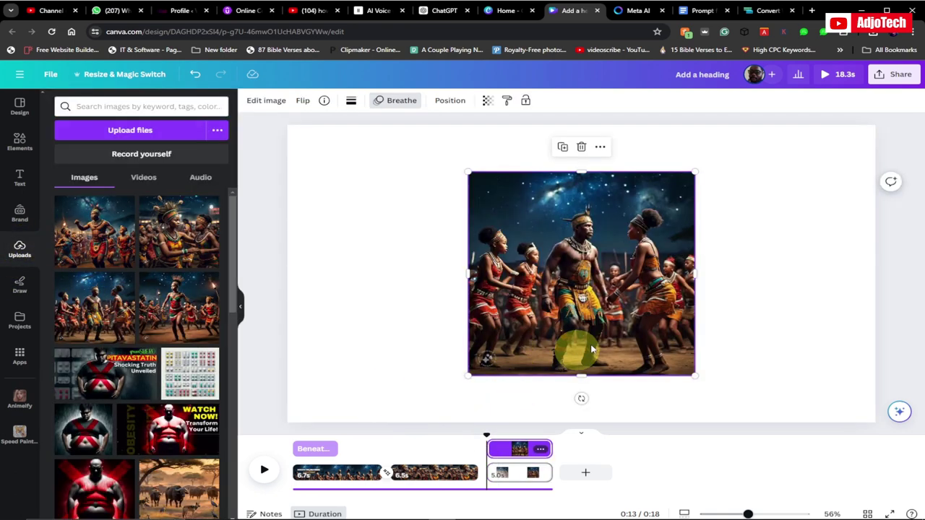
pyautogui.rightClick(586, 283)
pyautogui.click(645, 486)
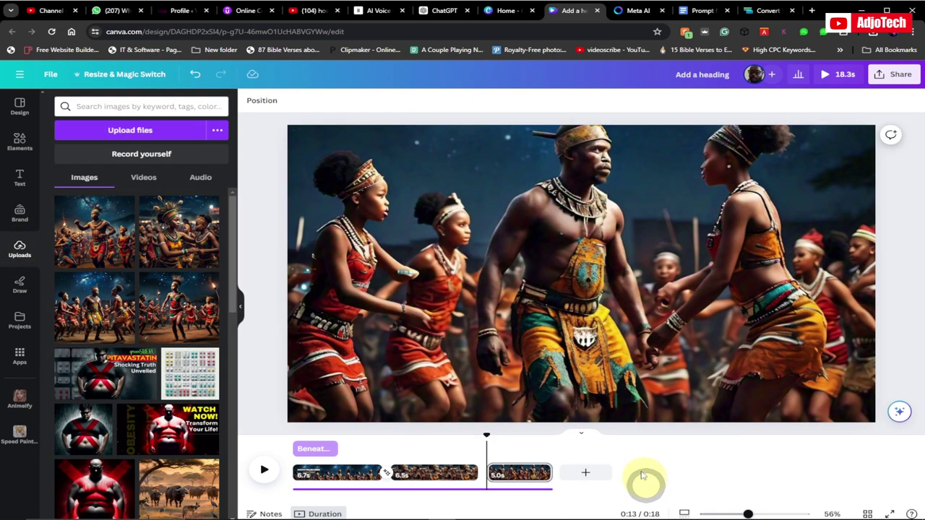
pyautogui.doubleClick(567, 223)
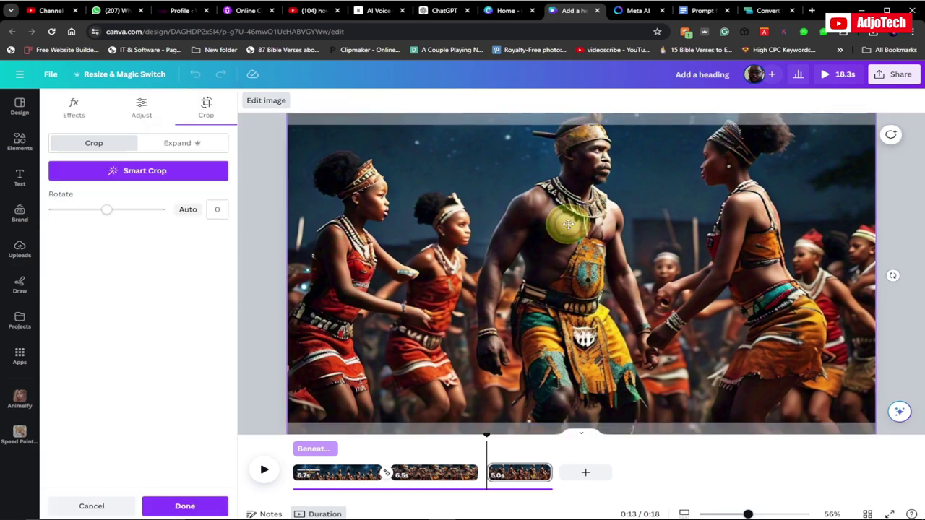
pyautogui.click(188, 503)
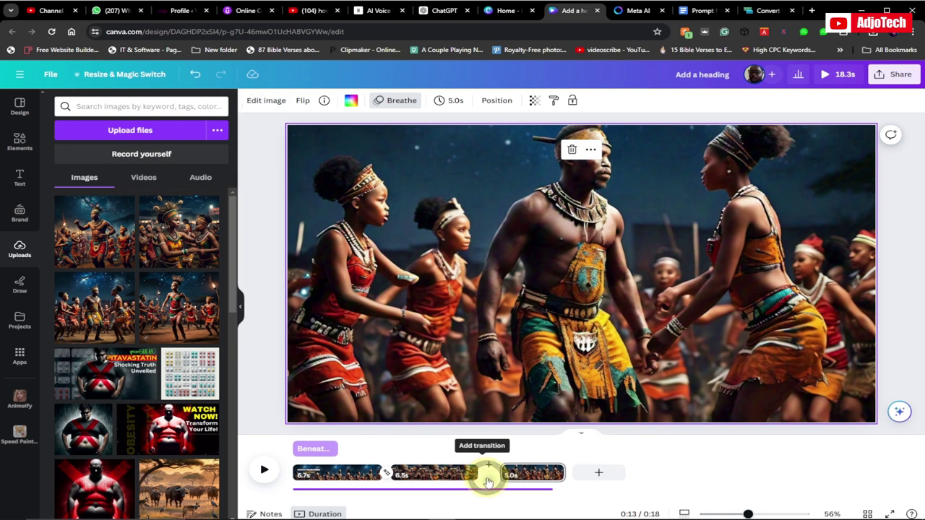
# Step: Join pages 2 and 3 with Match & Move and add a blank fourth page
pyautogui.click(488, 479)
pyautogui.click(75, 277)
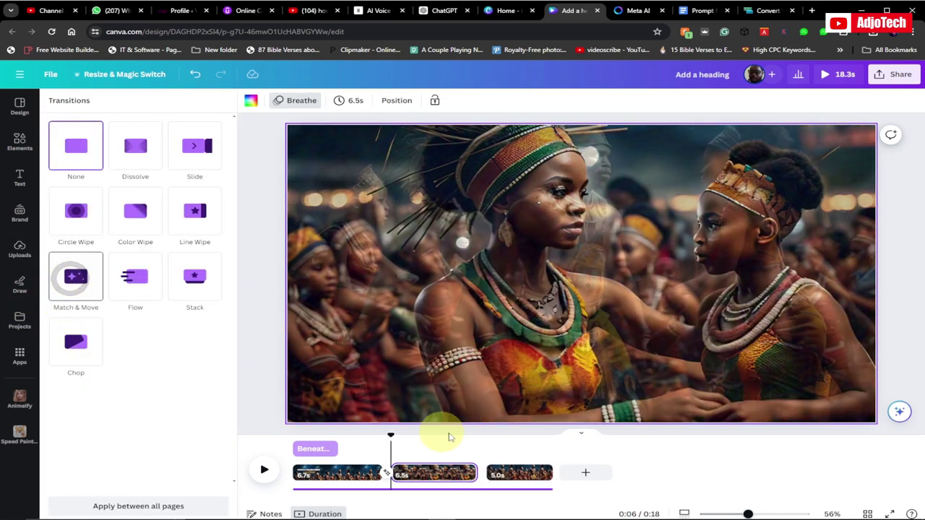
pyautogui.click(578, 472)
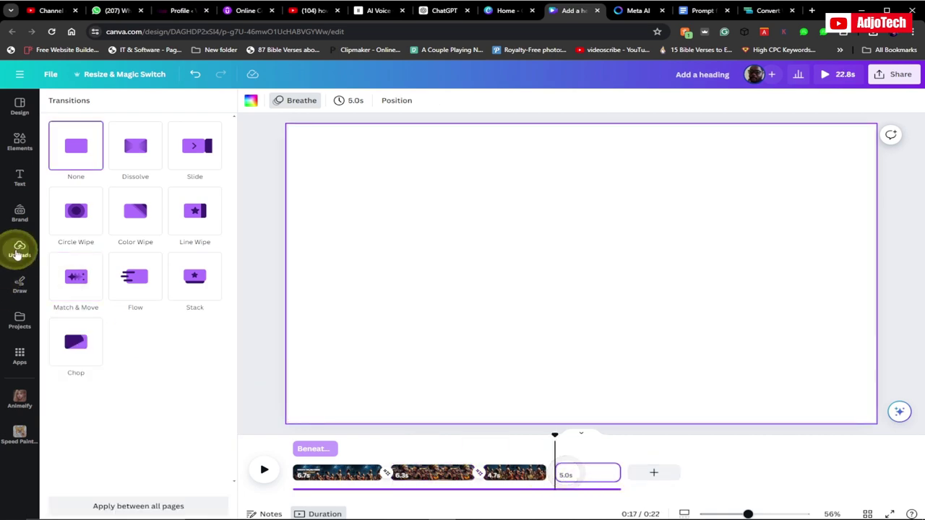
pyautogui.click(20, 251)
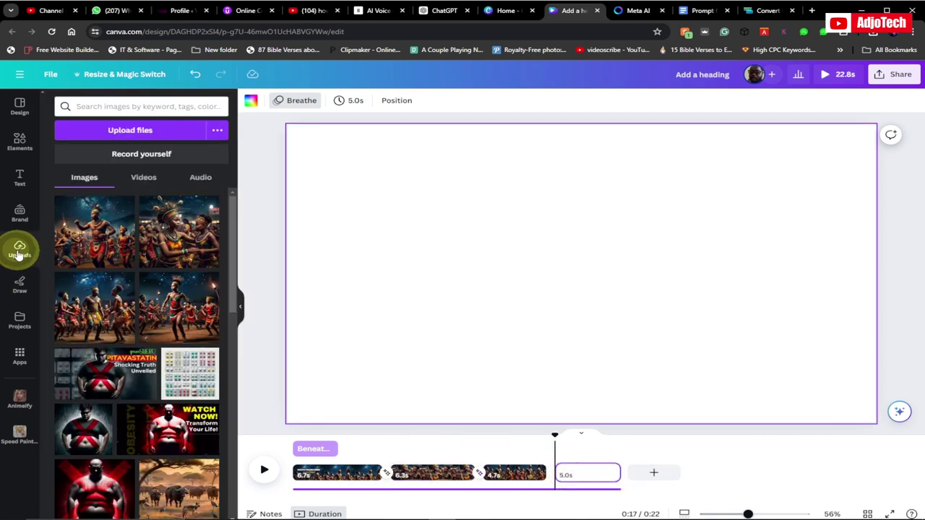
# Step: Make the torch-lit dancer photo page 4's background, cropped to show her head, and extend page 3 to 6.2 s
pyautogui.click(177, 324)
pyautogui.rightClick(547, 268)
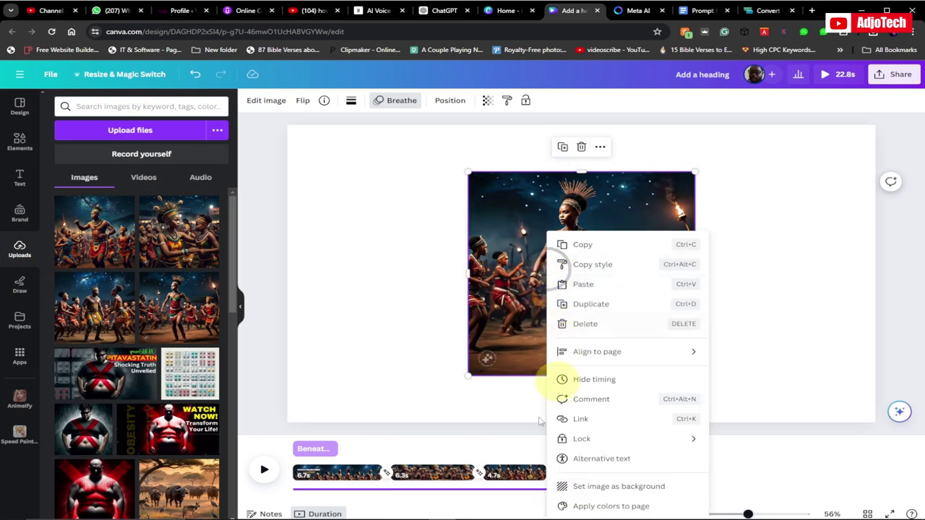
pyautogui.click(562, 485)
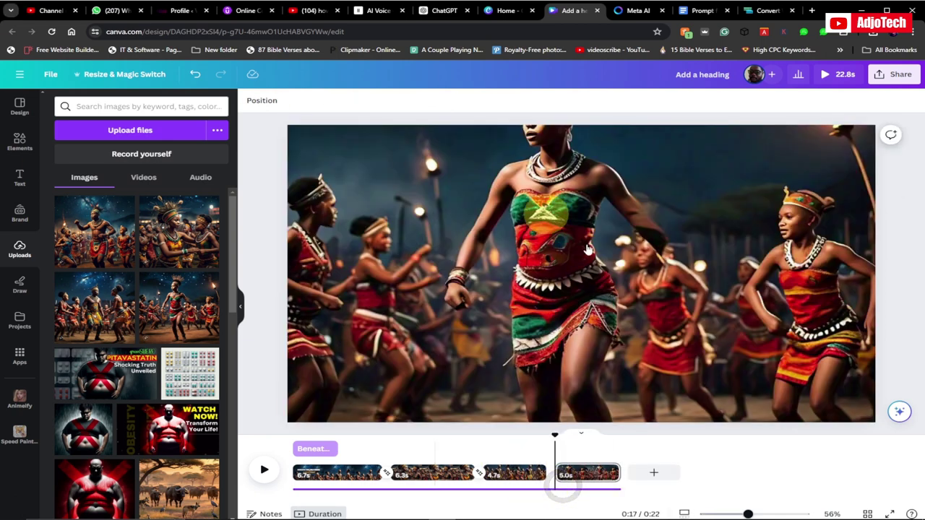
pyautogui.doubleClick(611, 261)
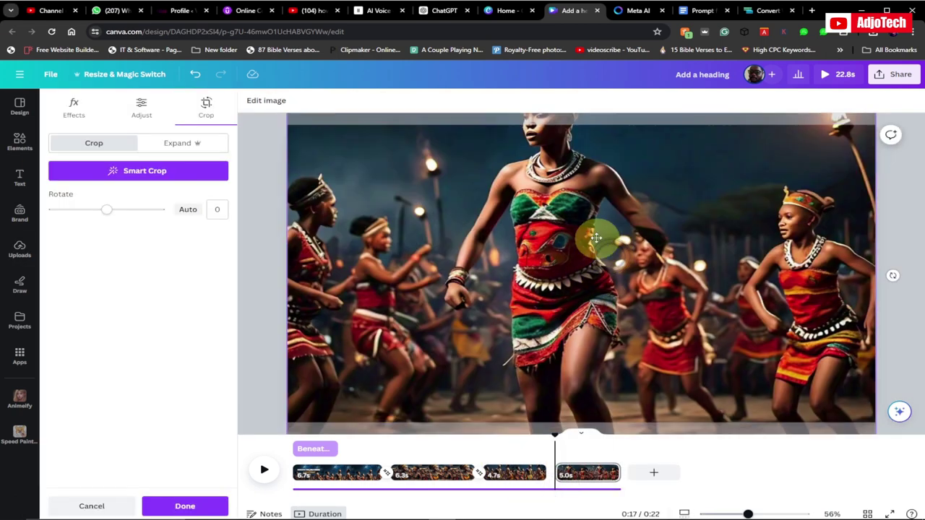
pyautogui.moveTo(593, 263); pyautogui.dragTo(596, 319)
pyautogui.click(186, 505)
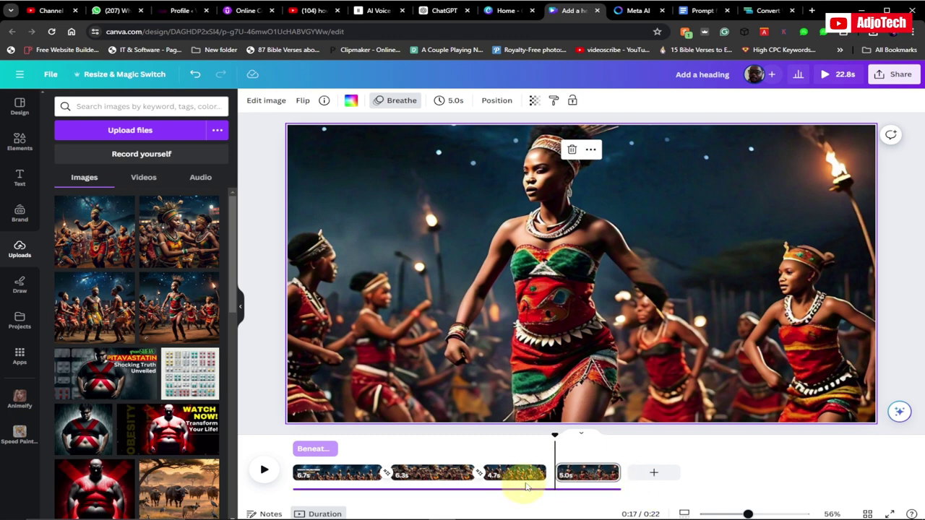
pyautogui.moveTo(565, 473); pyautogui.dragTo(560, 471)
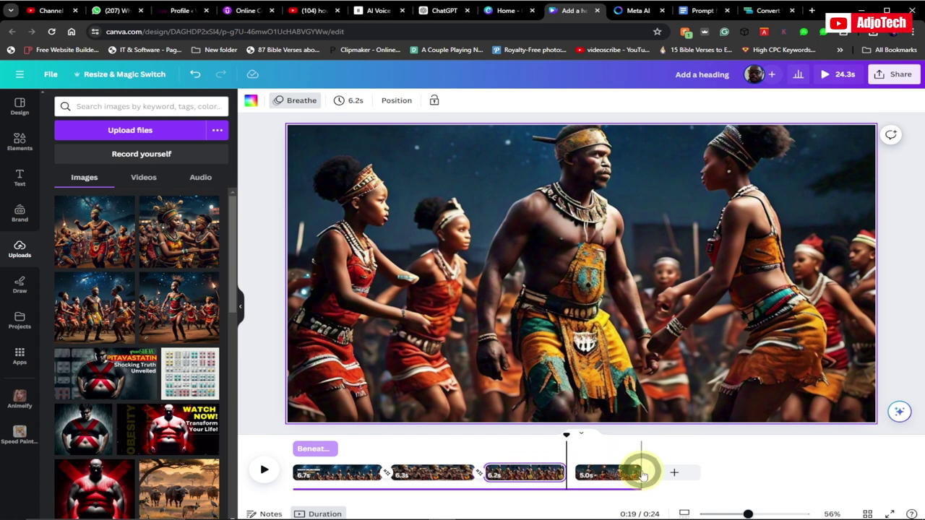
# Step: Add Match & Move between pages 3 and 4 and stretch them to 11.7 and 10.4 seconds
pyautogui.click(642, 474)
pyautogui.moveTo(640, 470); pyautogui.dragTo(688, 471)
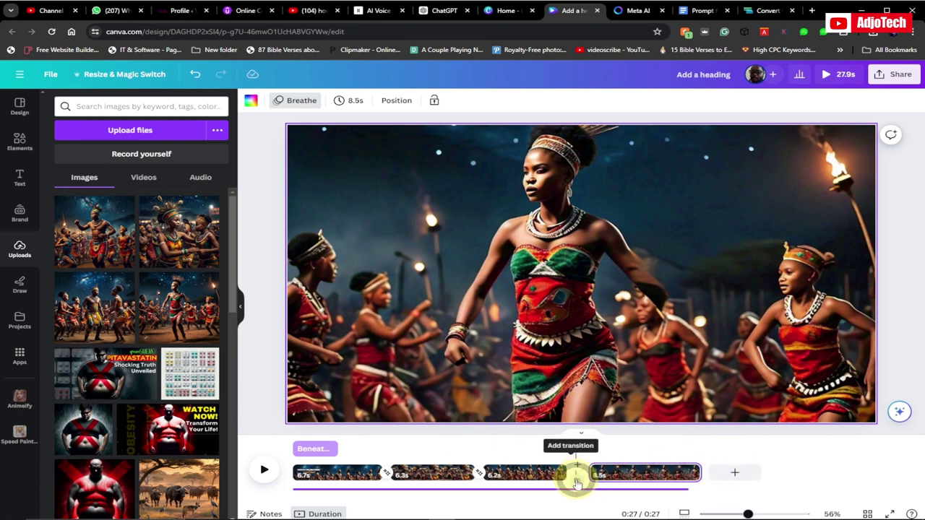
pyautogui.click(576, 483)
pyautogui.click(78, 278)
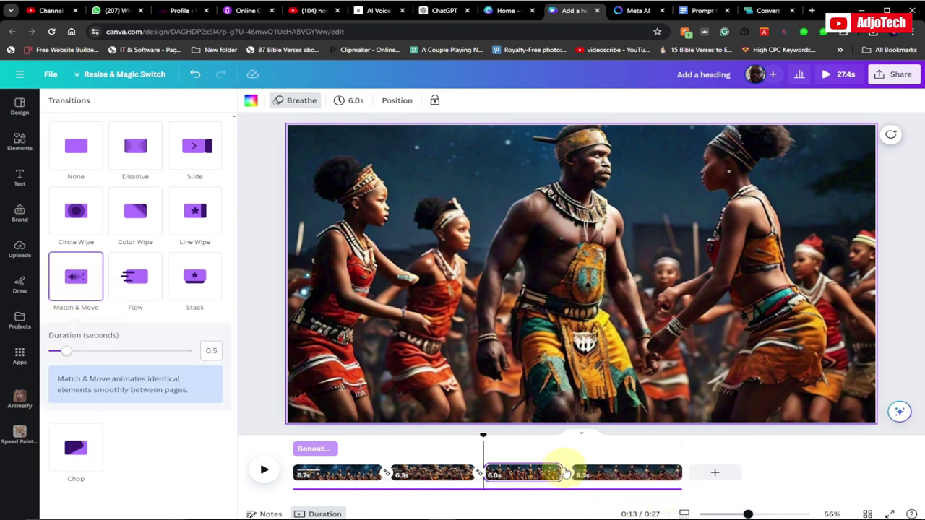
pyautogui.moveTo(563, 471); pyautogui.dragTo(632, 471)
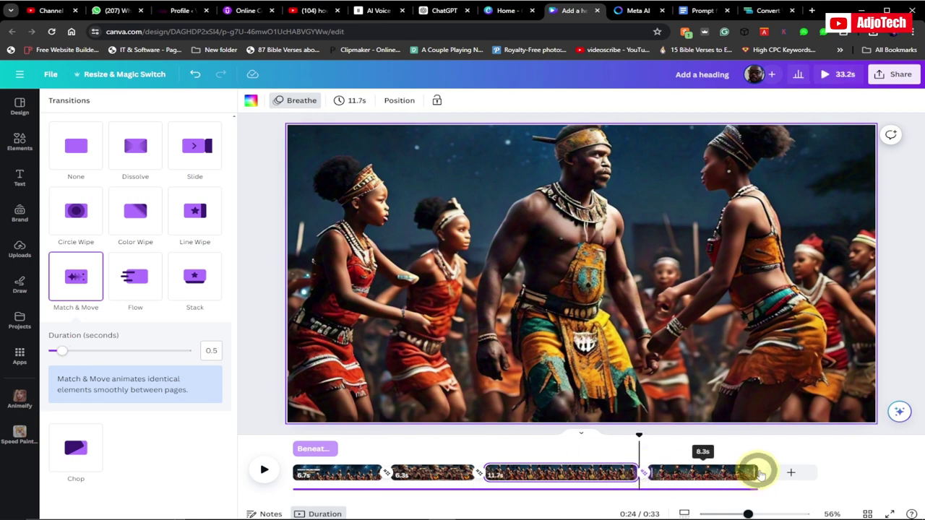
pyautogui.moveTo(760, 473); pyautogui.dragTo(784, 470)
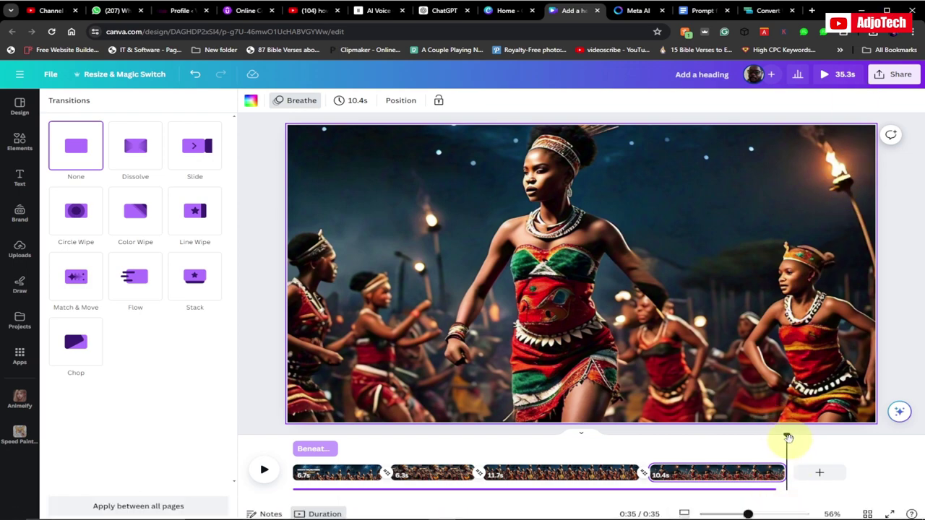
pyautogui.moveTo(788, 438); pyautogui.dragTo(549, 432)
pyautogui.click(573, 344)
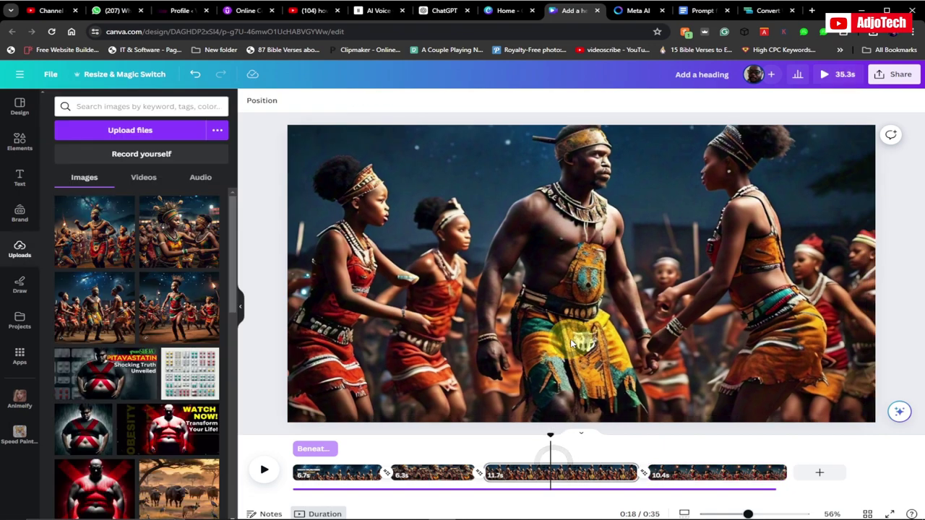
pyautogui.click(898, 79)
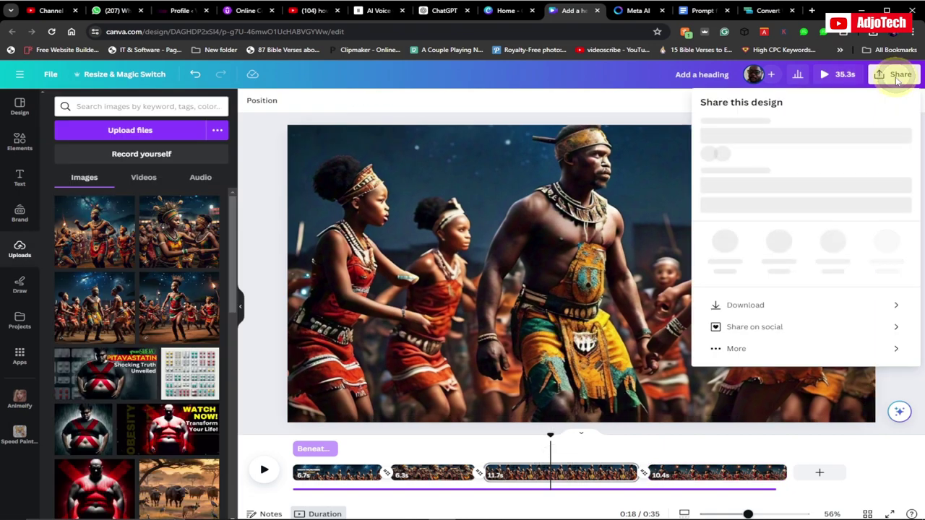
pyautogui.click(768, 305)
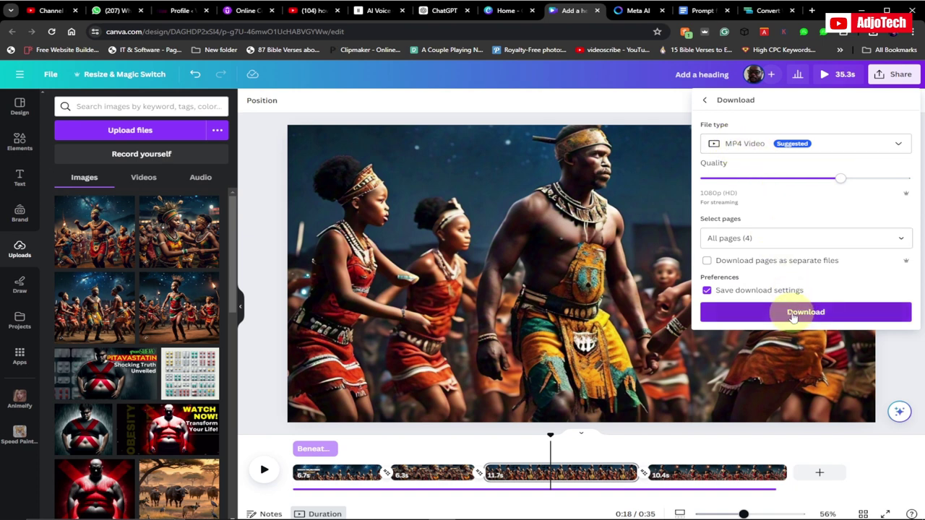
pyautogui.click(262, 410)
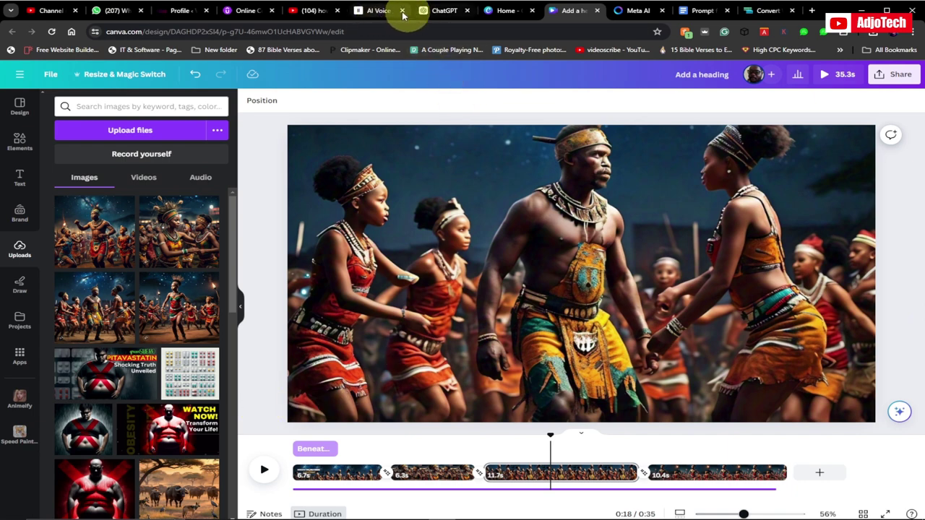
pyautogui.click(426, 11)
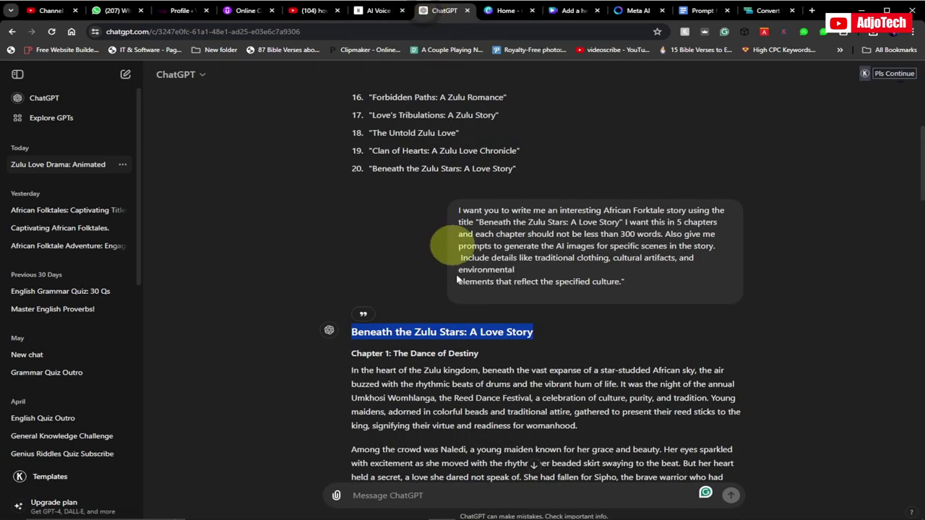
pyautogui.scroll(-2, 434, 353)
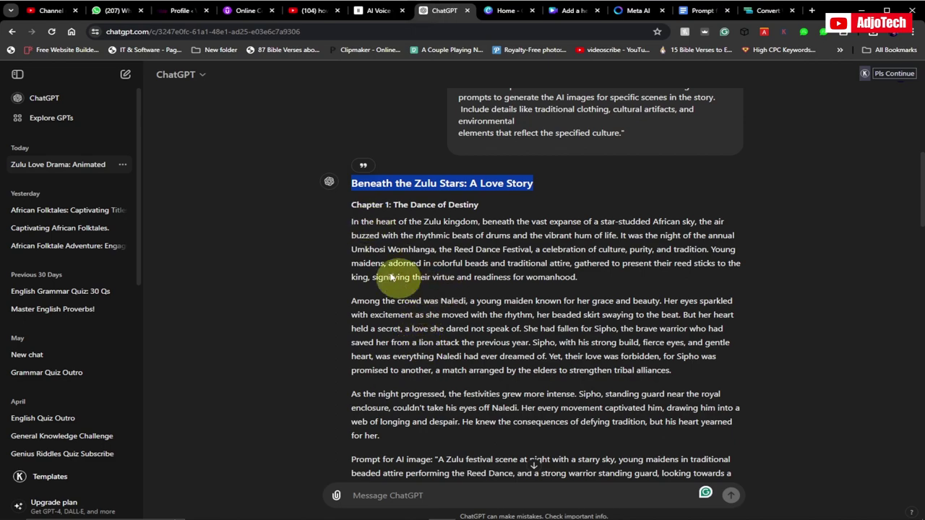
pyautogui.scroll(-9, 523, 314)
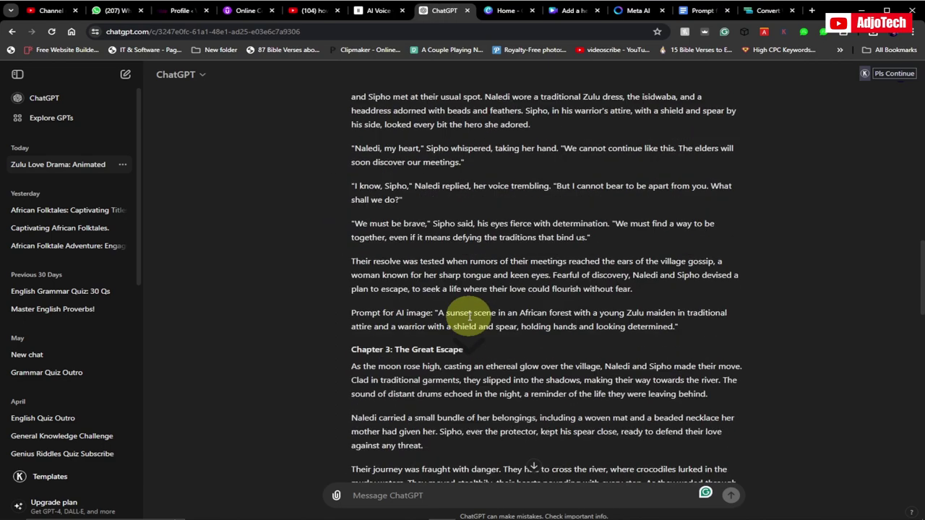
pyautogui.scroll(-10, 469, 316)
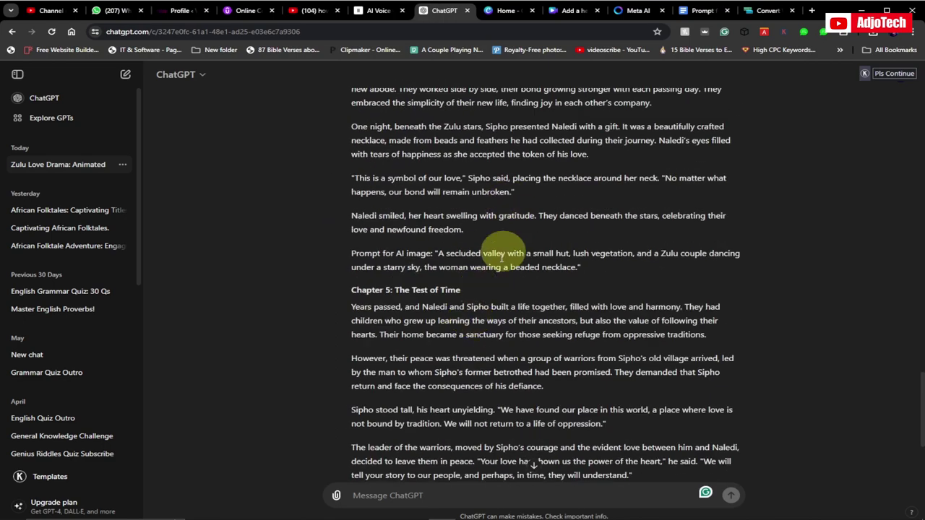
pyautogui.scroll(4, 479, 217)
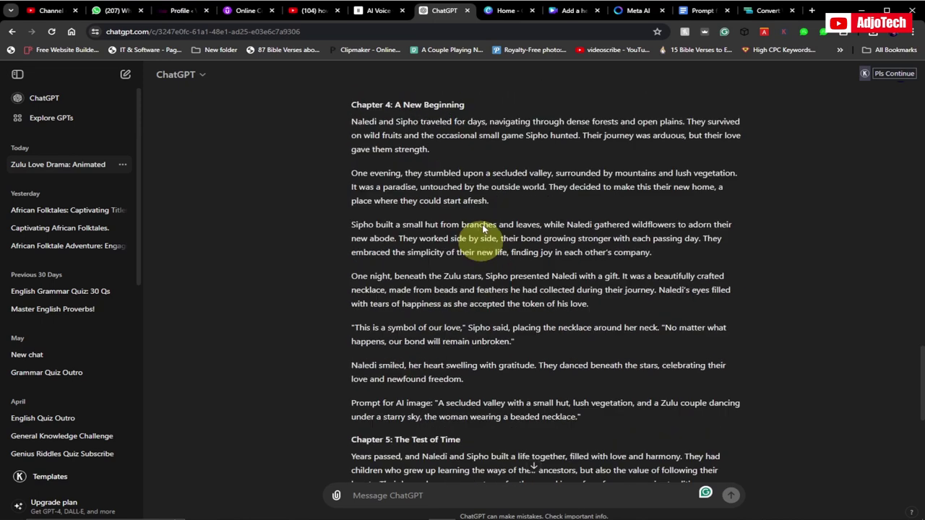
pyautogui.click(573, 11)
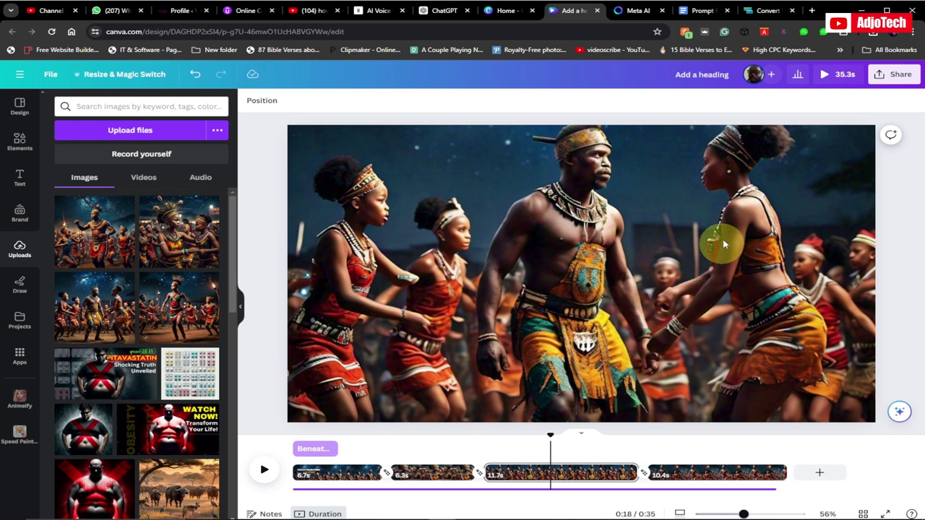
# Step: Switch from Canva to Adobe Premiere Pro using the Windows taskbar
pyautogui.moveTo(543, 501)
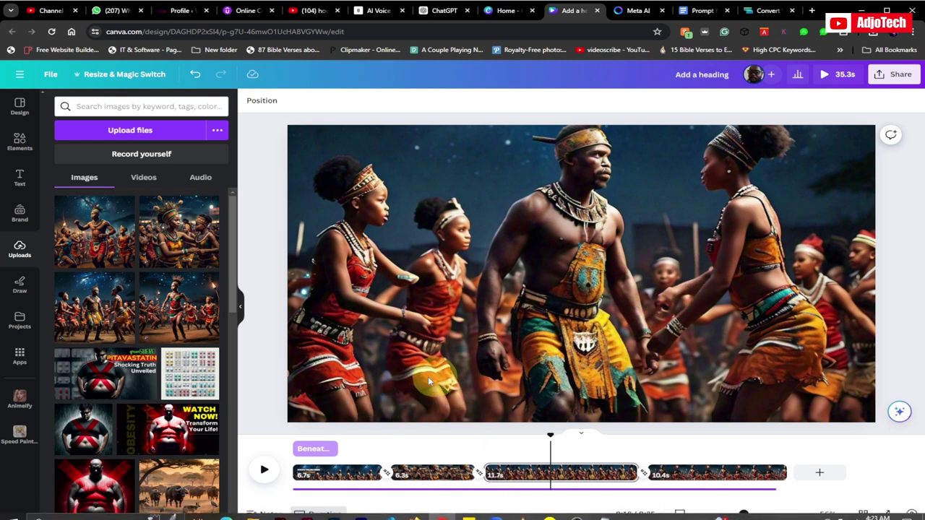
pyautogui.moveTo(458, 506)
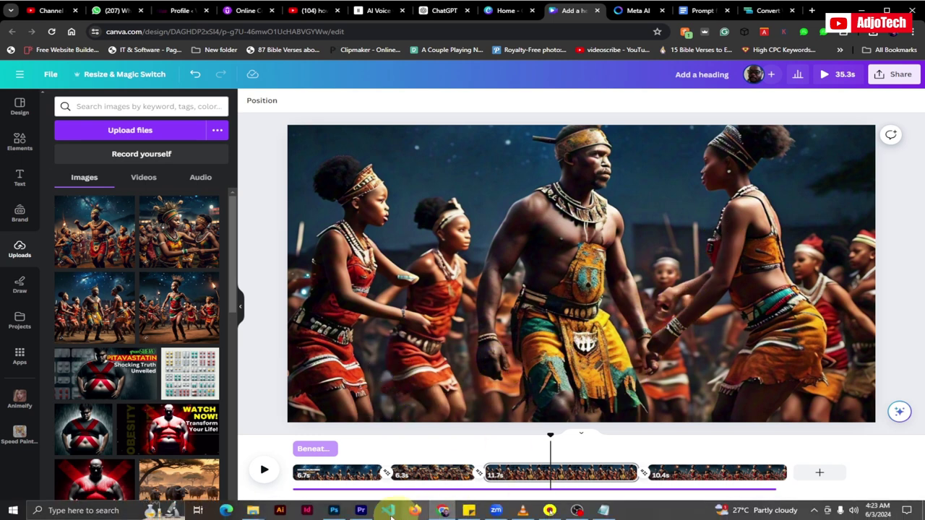
pyautogui.click(361, 509)
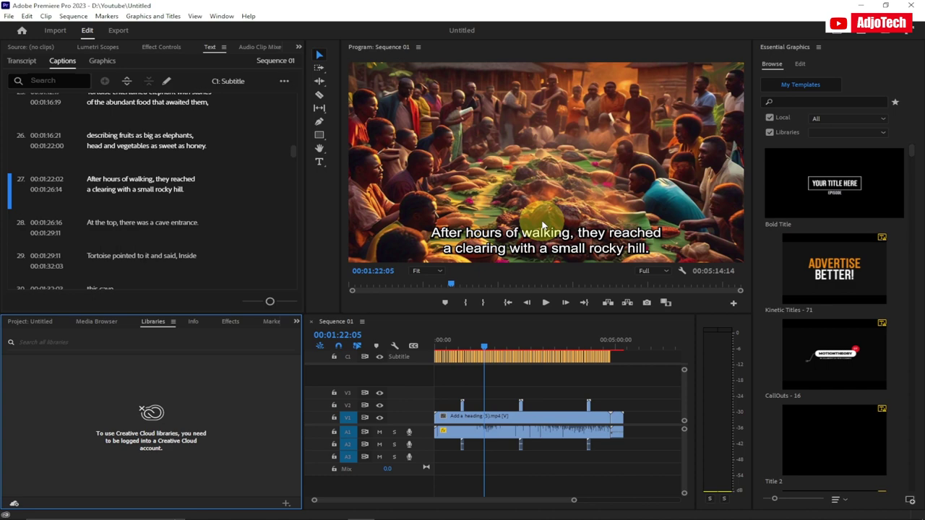
pyautogui.moveTo(485, 349); pyautogui.dragTo(502, 348)
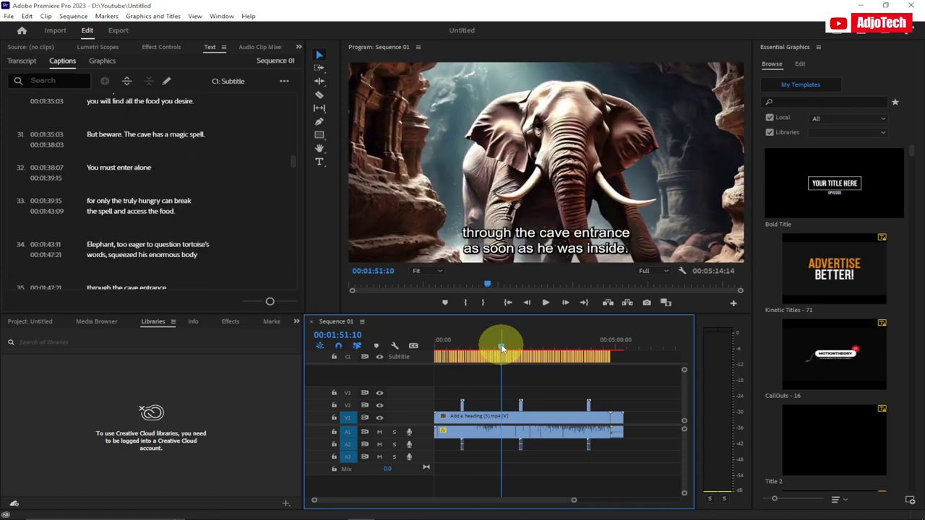
pyautogui.moveTo(500, 344); pyautogui.dragTo(521, 345)
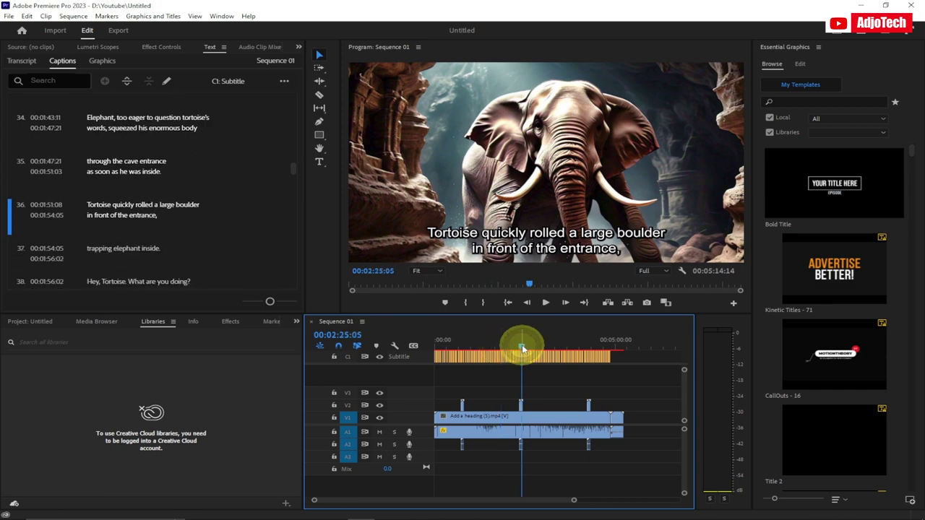
pyautogui.moveTo(522, 345); pyautogui.dragTo(537, 350)
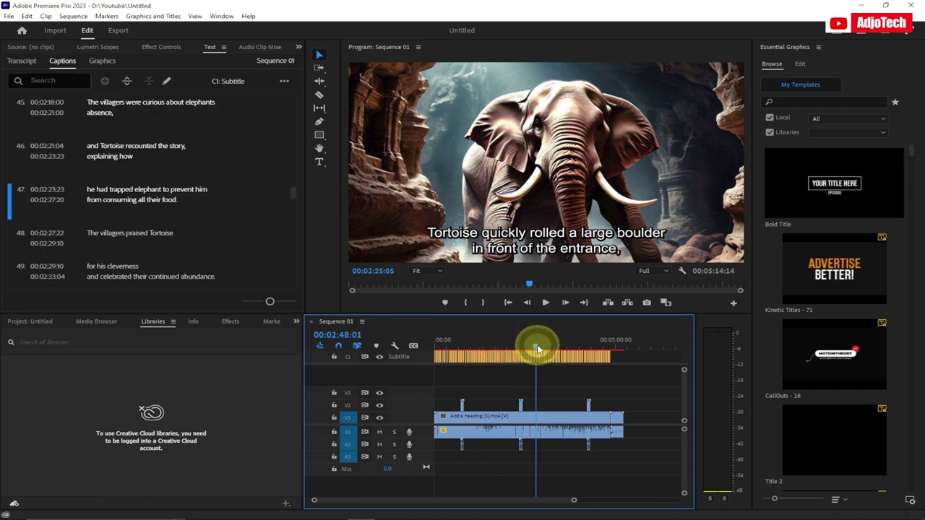